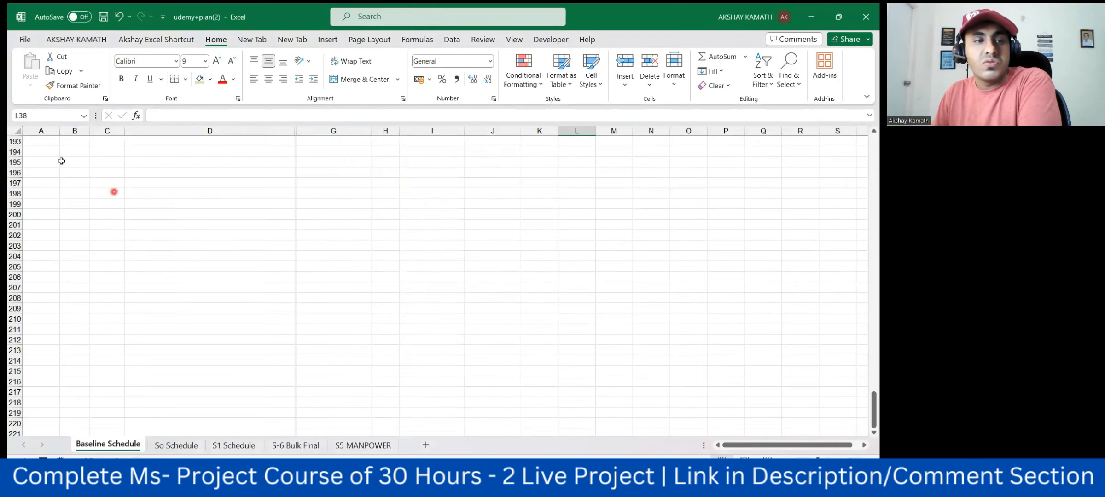
Enter the heading "WBS - WORK BREAKDOWN STRUCTURE" in cell D200 of the Baseline Schedule sheet.
click(227, 232)
click(238, 220)
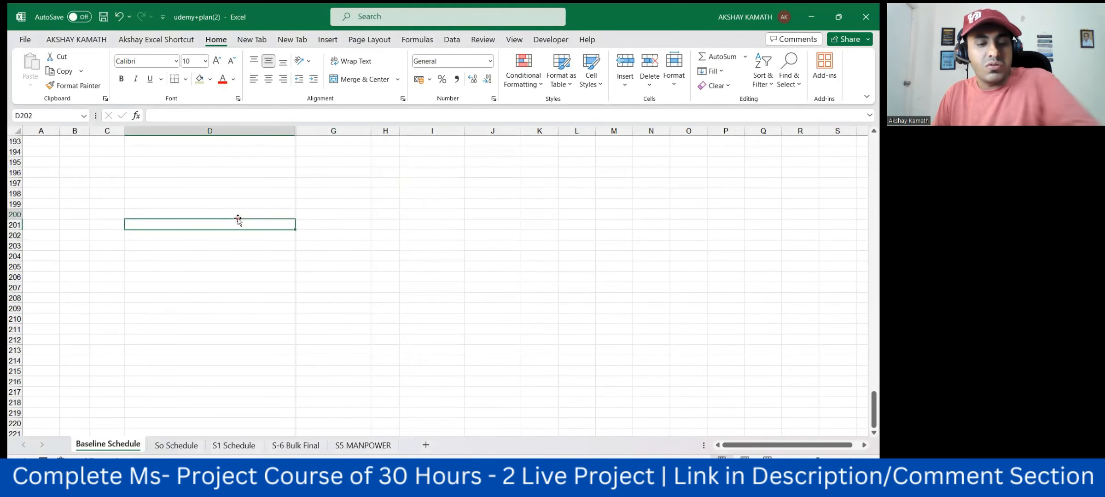
click(239, 218)
text(WBS - WORK)
text( BRESK)
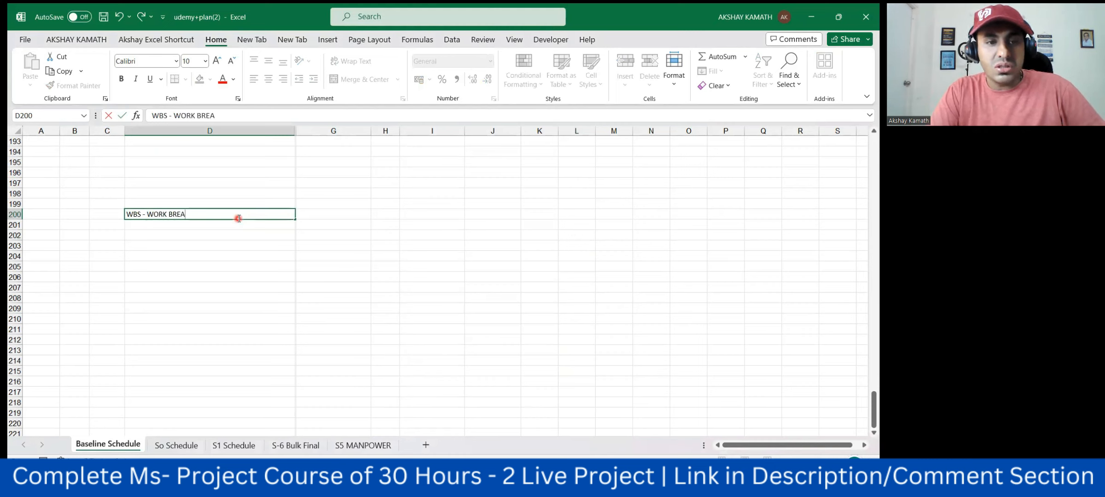
text(DON)
key(BackSpace)
key(BackSpace)
text(WN STRUCTURE)
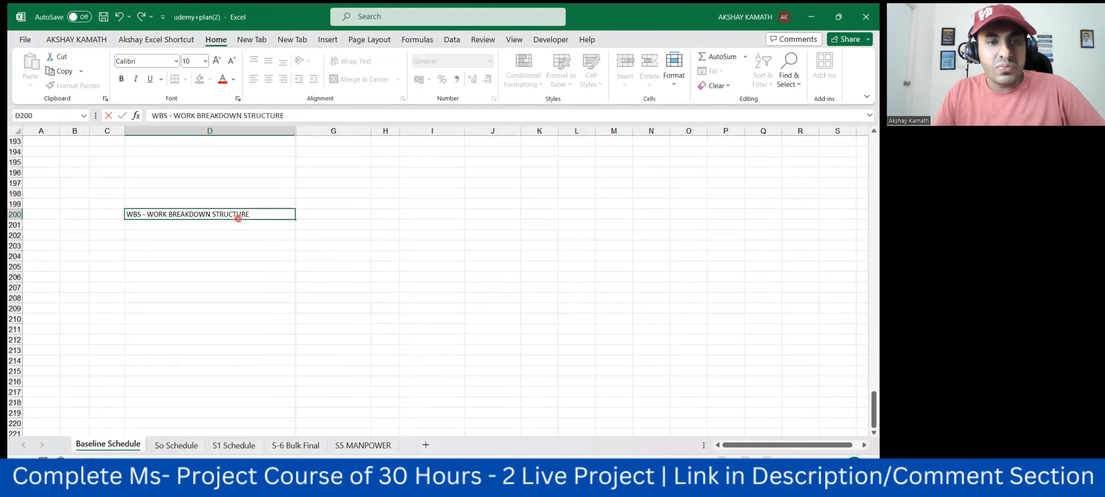
click(244, 253)
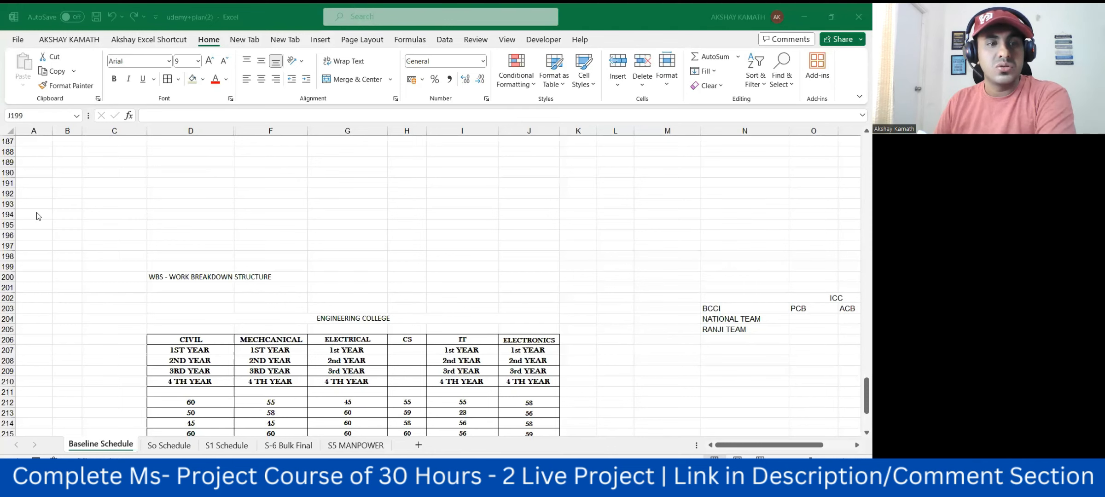
Increase the font size of the ENGINEERING COLLEGE title above the department table by three increments.
scroll(276, 249, down, 3)
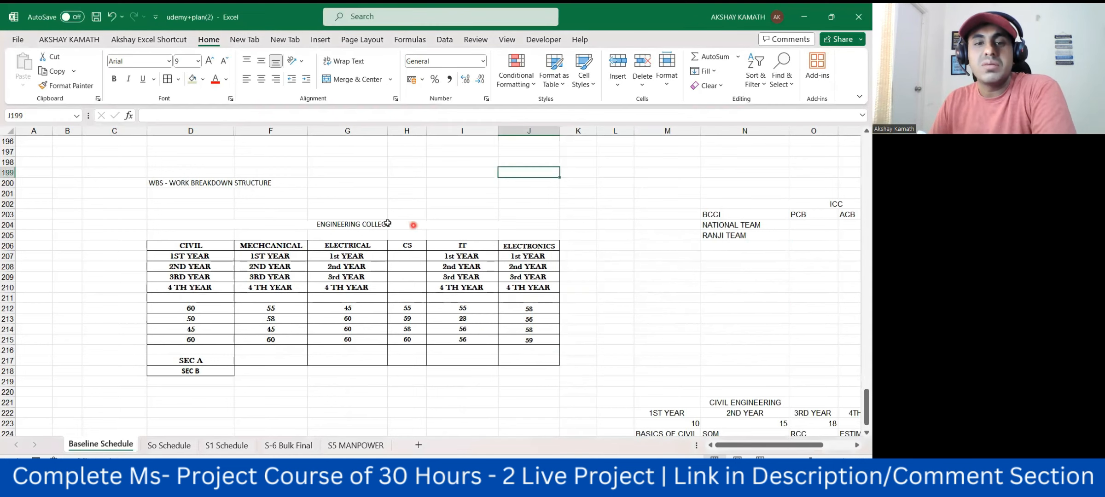
click(405, 225)
click(210, 61)
click(210, 60)
click(210, 61)
click(673, 302)
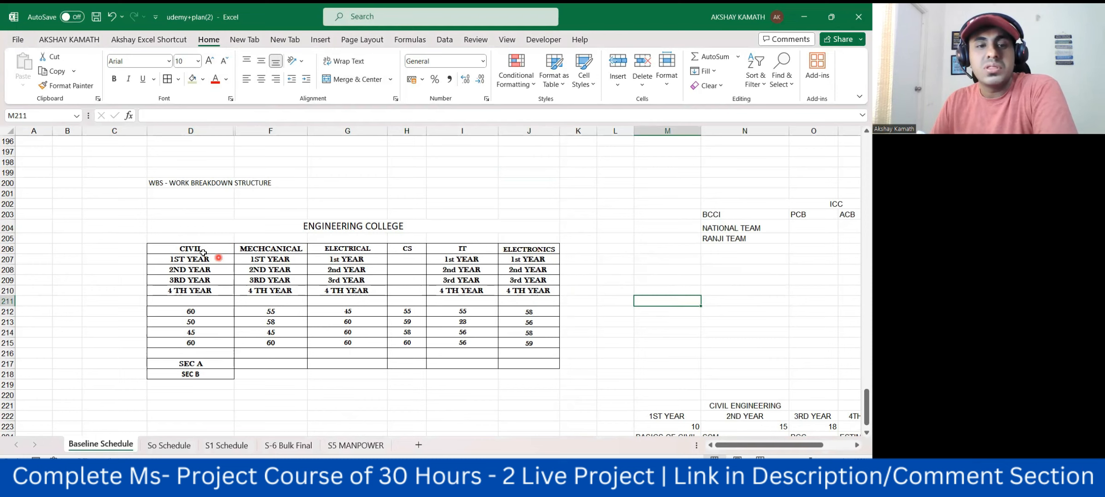
Clear the SEC A and SEC B entries in cells D217 and D218 beneath the CIVIL column.
scroll(198, 246, down, 1)
scroll(198, 247, down, 1)
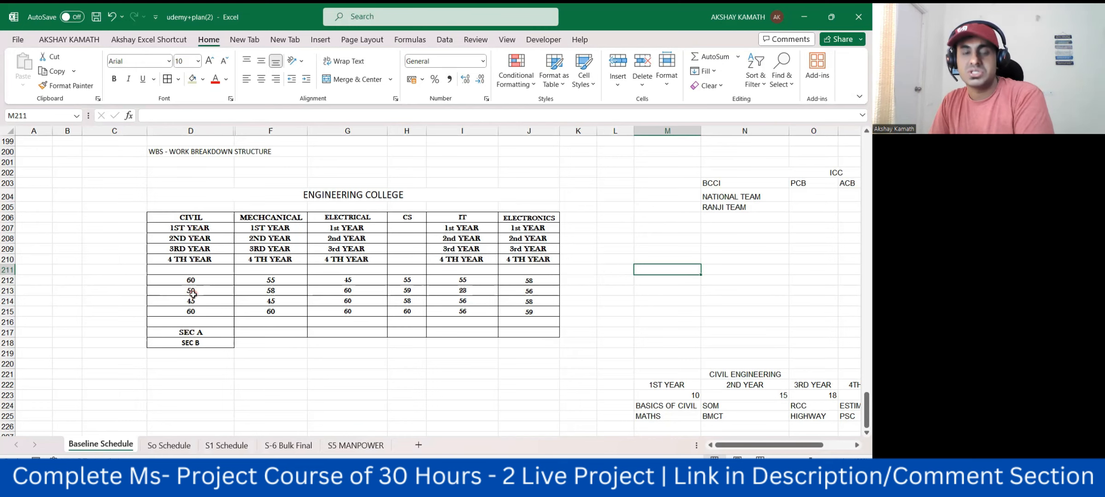
click(196, 332)
key(Delete)
click(221, 362)
click(205, 344)
key(Delete)
click(223, 382)
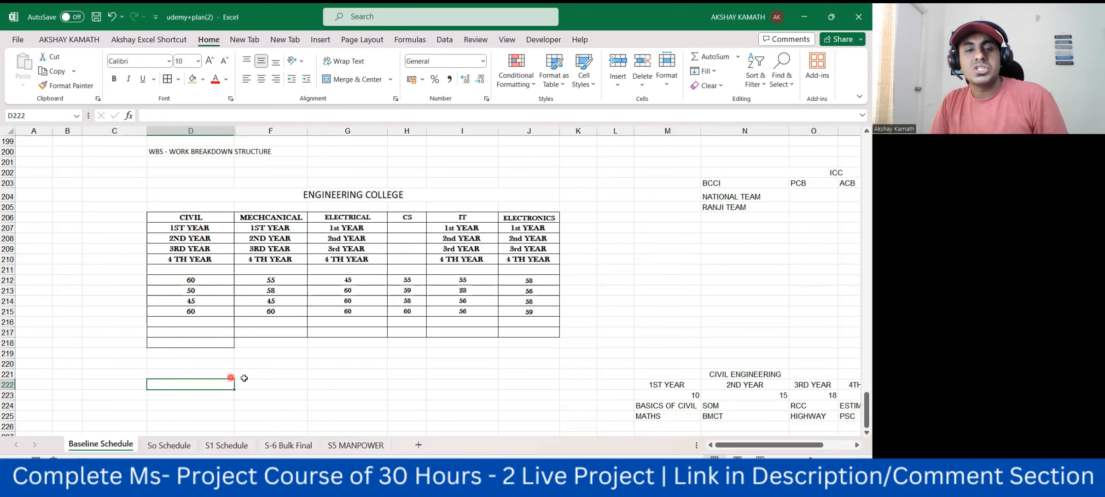
Set the first student number in the CIVIL column, cell D212, to 130.
click(204, 282)
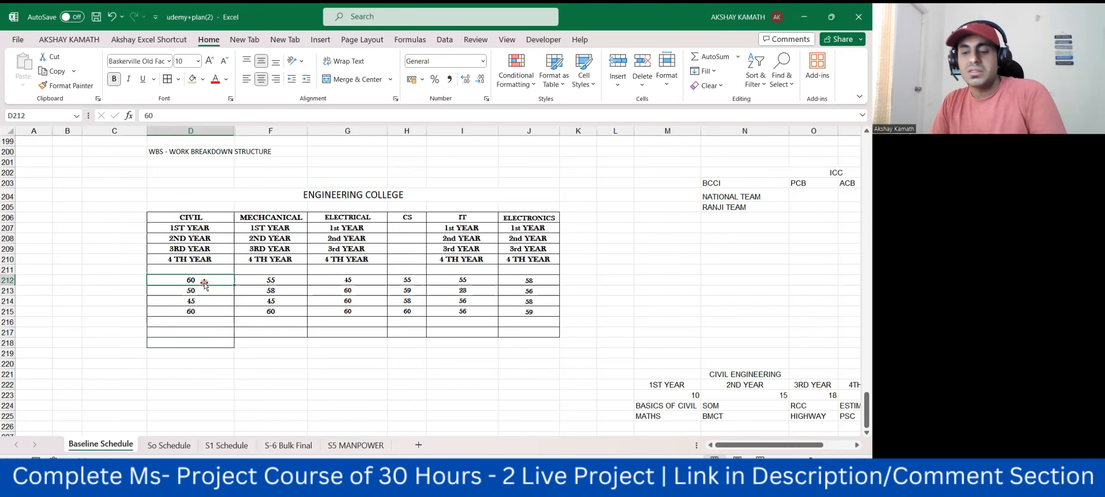
text(130)
click(272, 376)
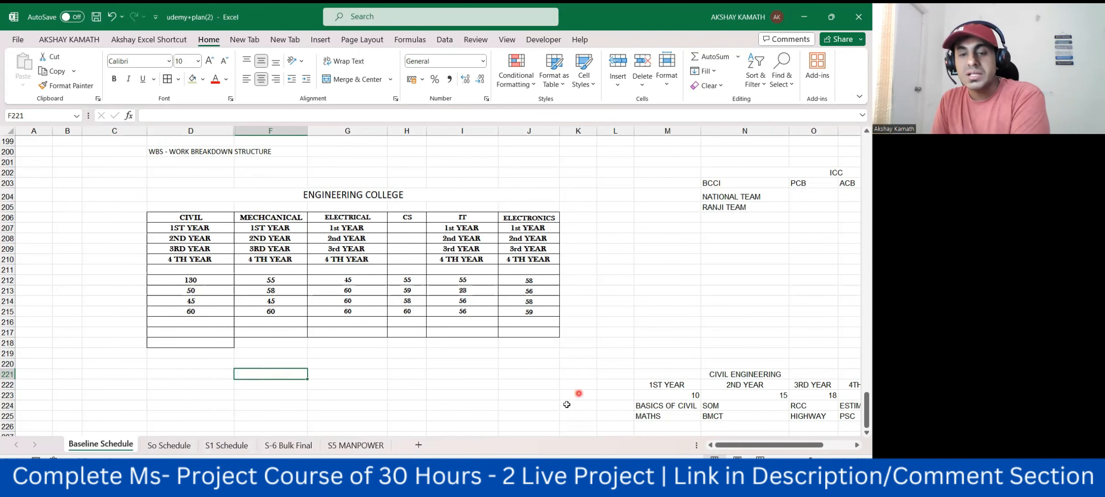
Clear the number under 1ST YEAR in the CIVIL ENGINEERING table, cell M223.
drag(766, 445, 795, 444)
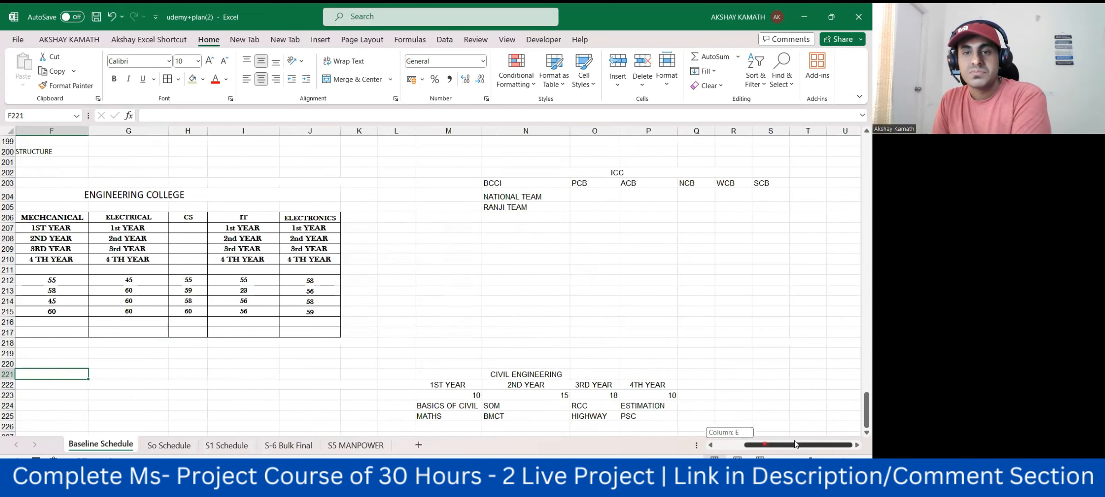
scroll(681, 312, down, 1)
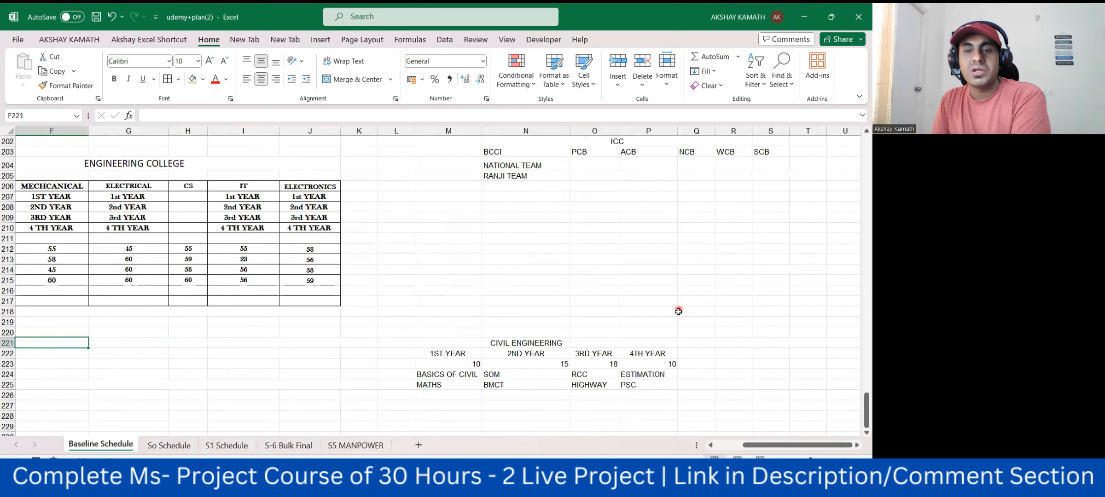
scroll(678, 312, down, 1)
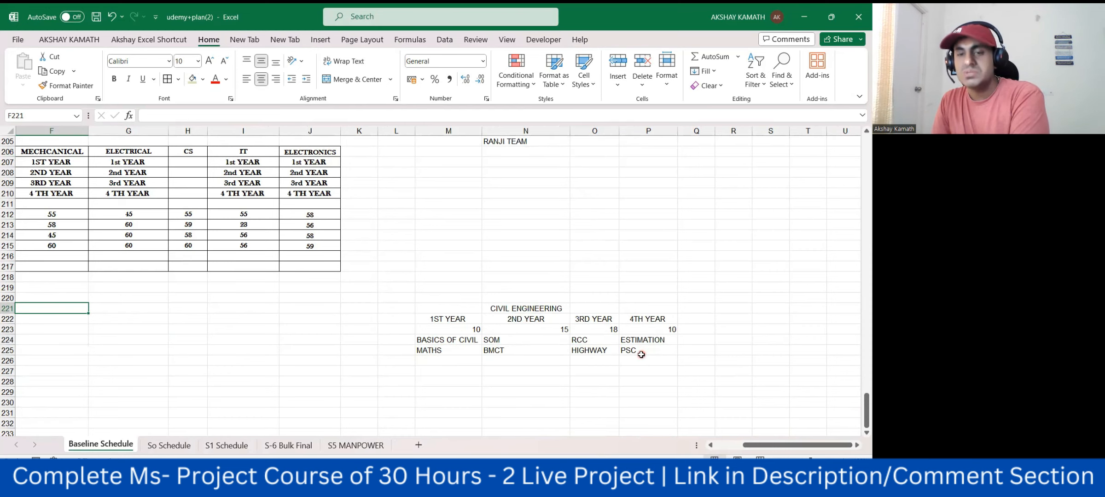
click(464, 329)
key(Delete)
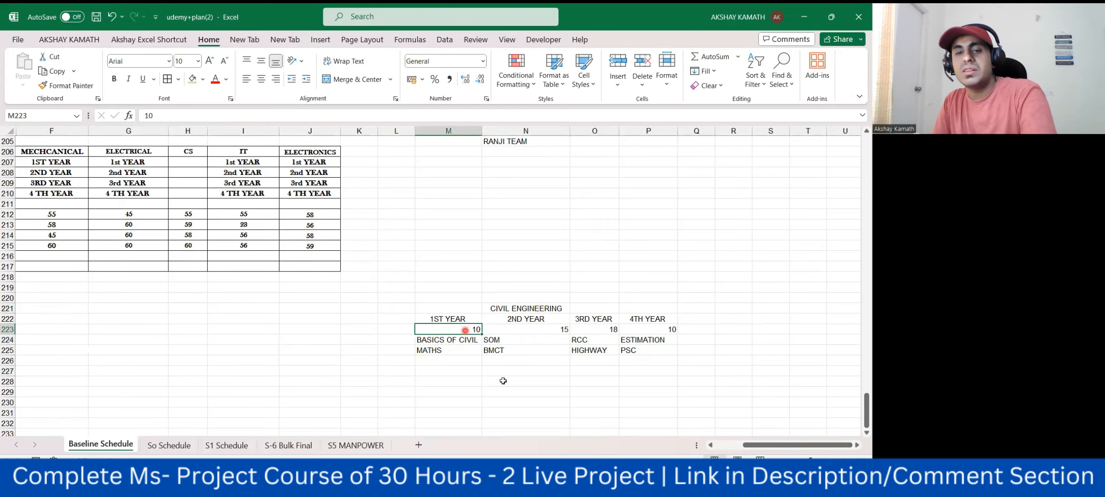
click(500, 392)
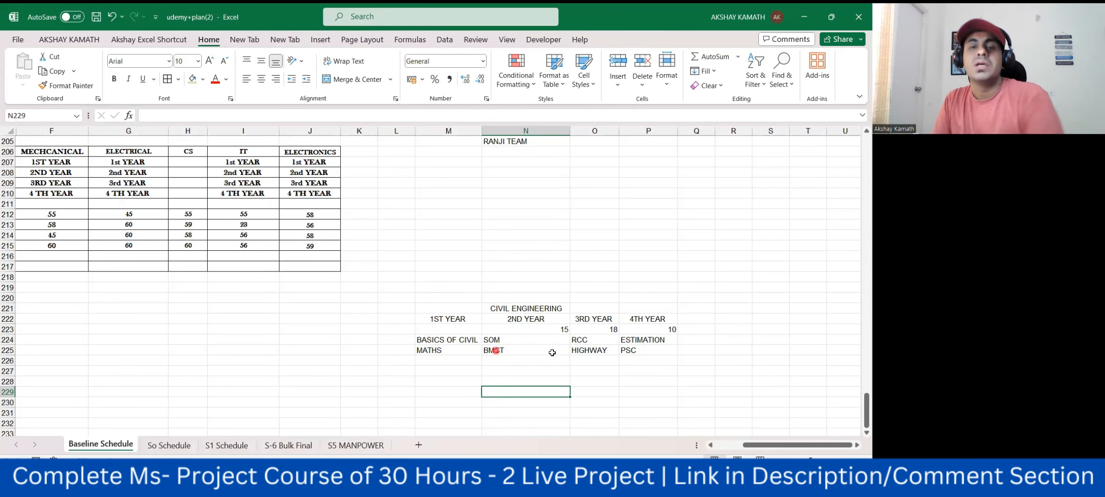
Unhide the Unit column E at the start of the construction schedule and widen the description column D.
scroll(523, 352, up, 2)
scroll(575, 352, up, 6)
drag(755, 445, 688, 453)
scroll(622, 354, up, 14)
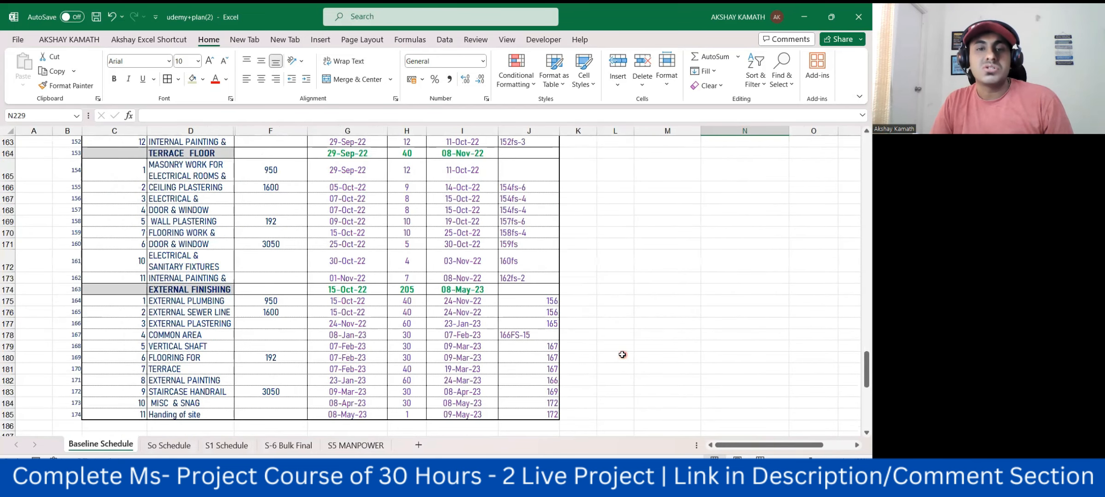
scroll(622, 355, up, 6)
drag(859, 304, 859, 202)
drag(860, 148, 860, 136)
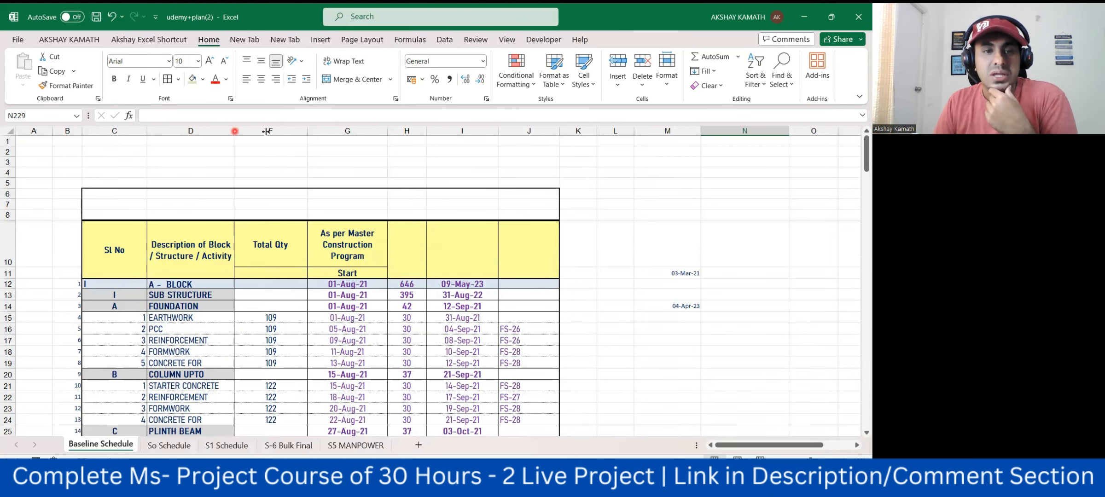
drag(236, 131, 309, 133)
drag(234, 132, 307, 138)
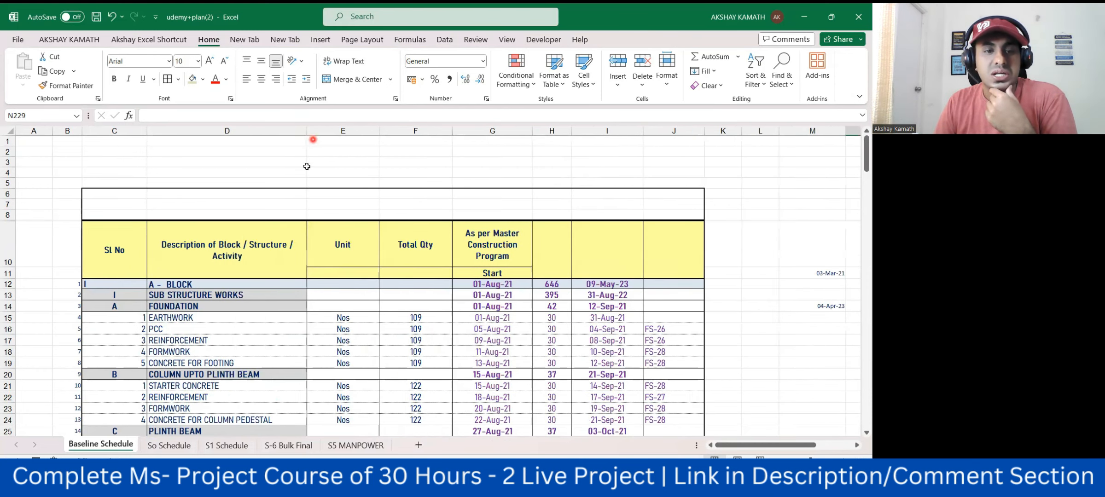
Examine the A - BLOCK section and its SUB STRUCTURE WORKS and SUPER STRUCTURE WORKS headings.
scroll(288, 210, down, 1)
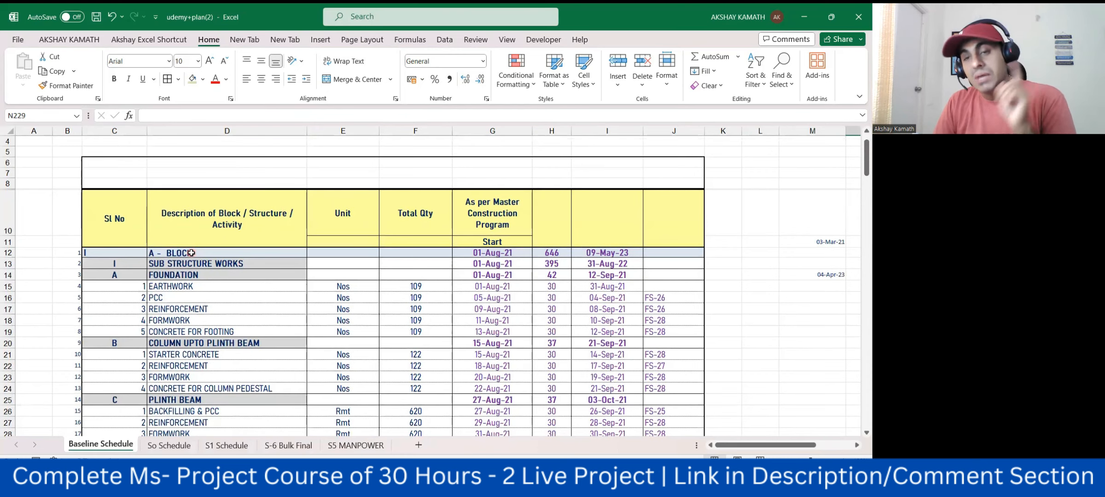
scroll(191, 253, down, 2)
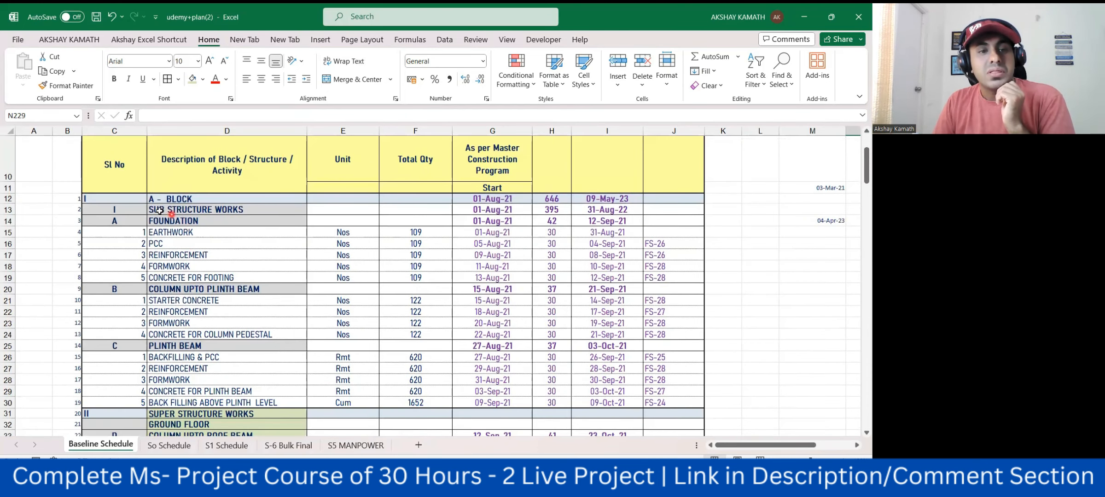
click(231, 210)
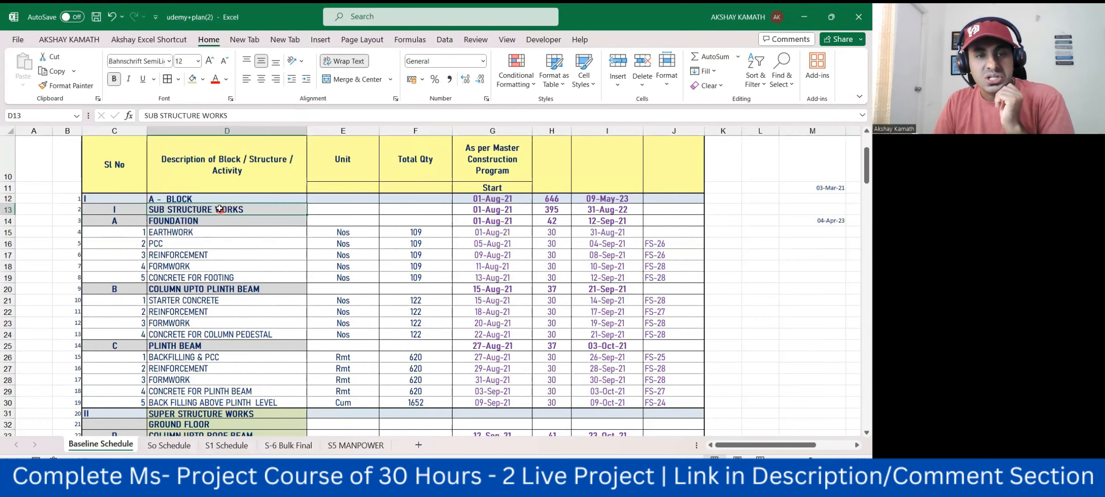
scroll(234, 214, down, 2)
scroll(233, 214, down, 1)
click(168, 280)
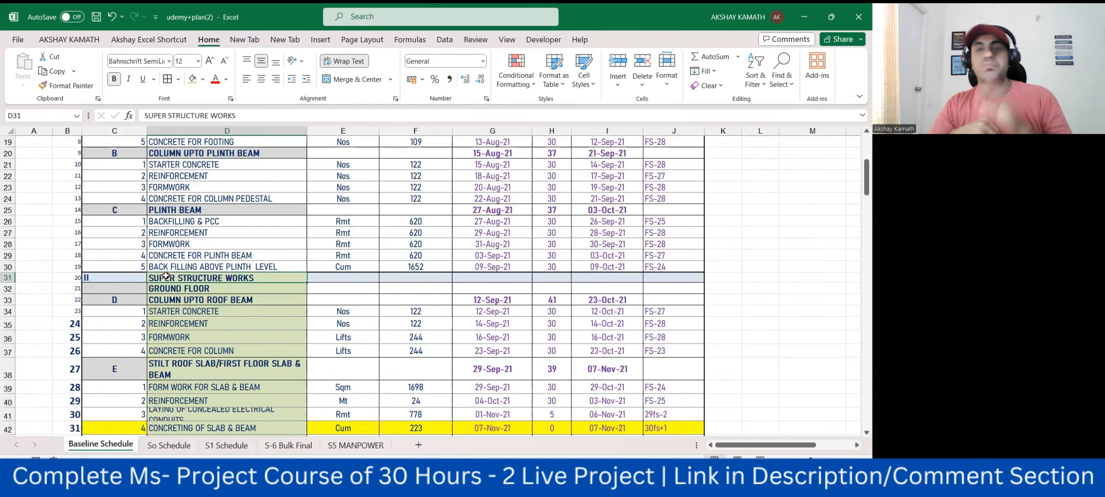
Review how the schedule breaks down from the foundation, column and plinth beam groups to the ground floor works.
scroll(166, 276, up, 6)
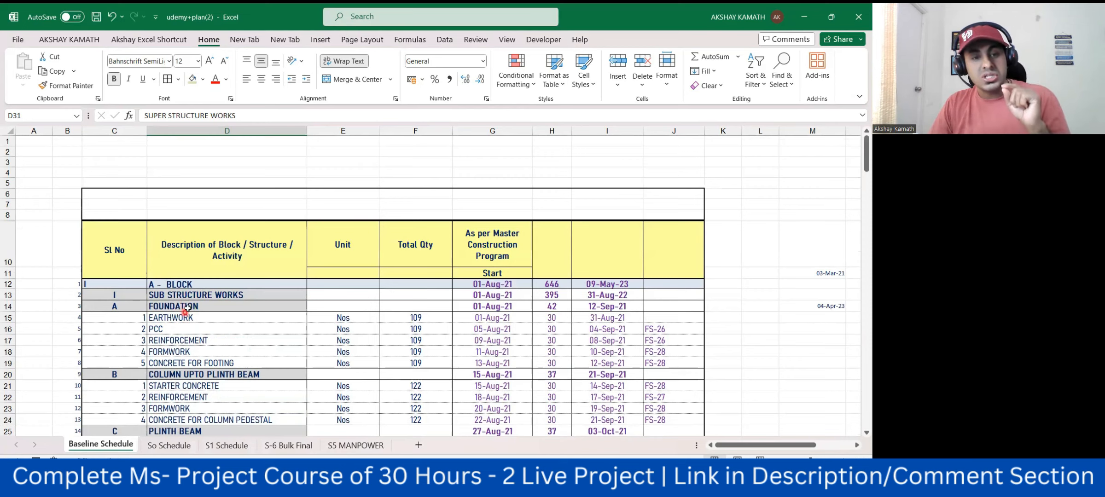
scroll(191, 313, down, 2)
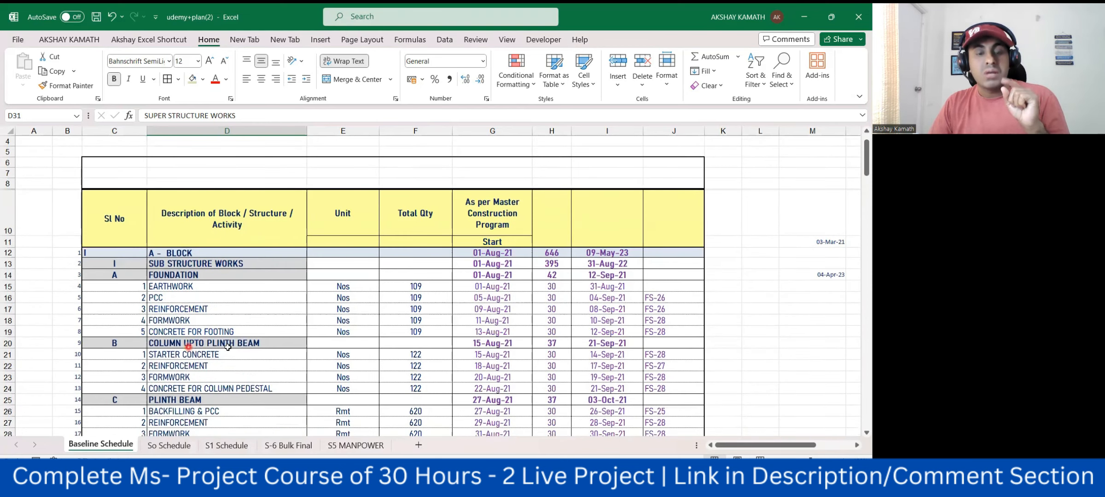
scroll(229, 345, down, 1)
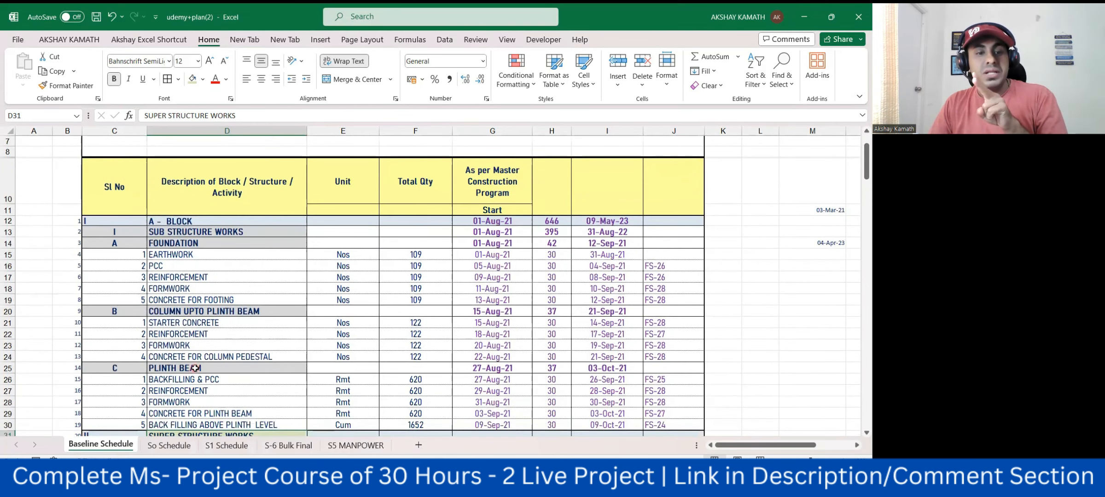
scroll(189, 379, down, 2)
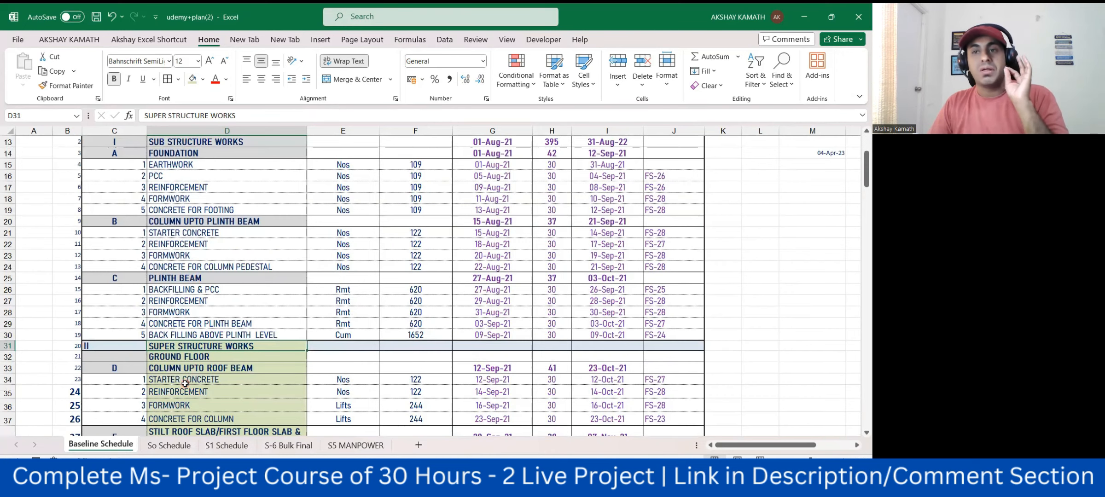
scroll(185, 384, down, 2)
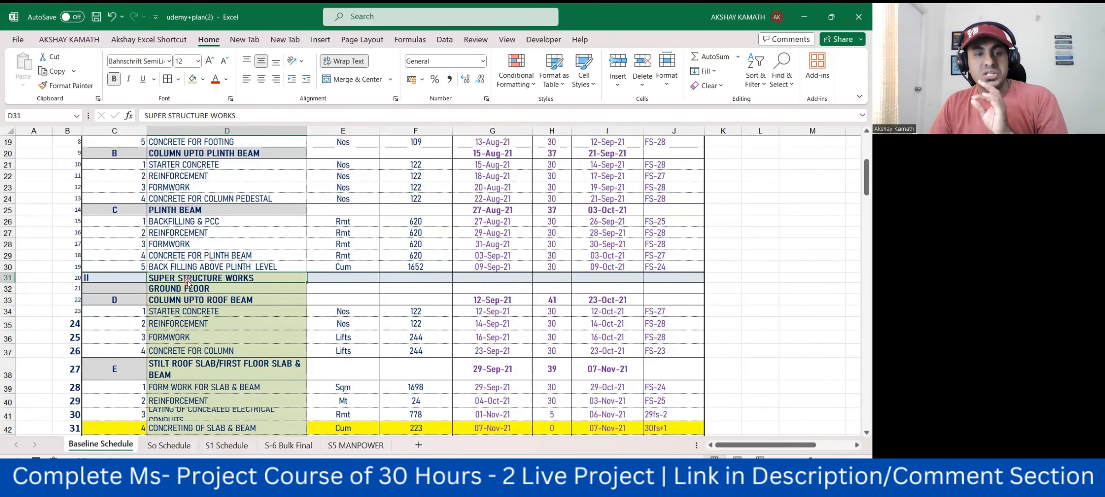
scroll(188, 282, down, 1)
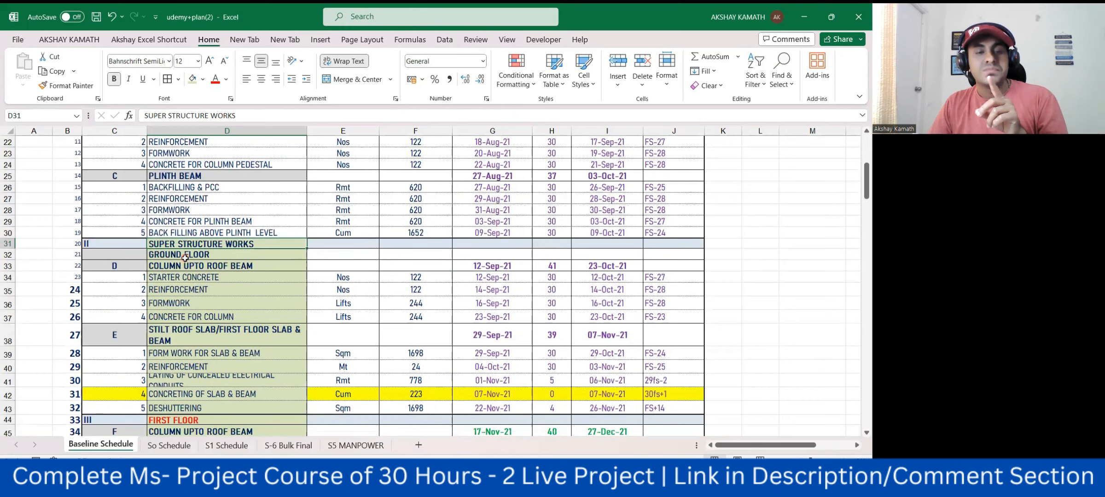
scroll(240, 276, down, 1)
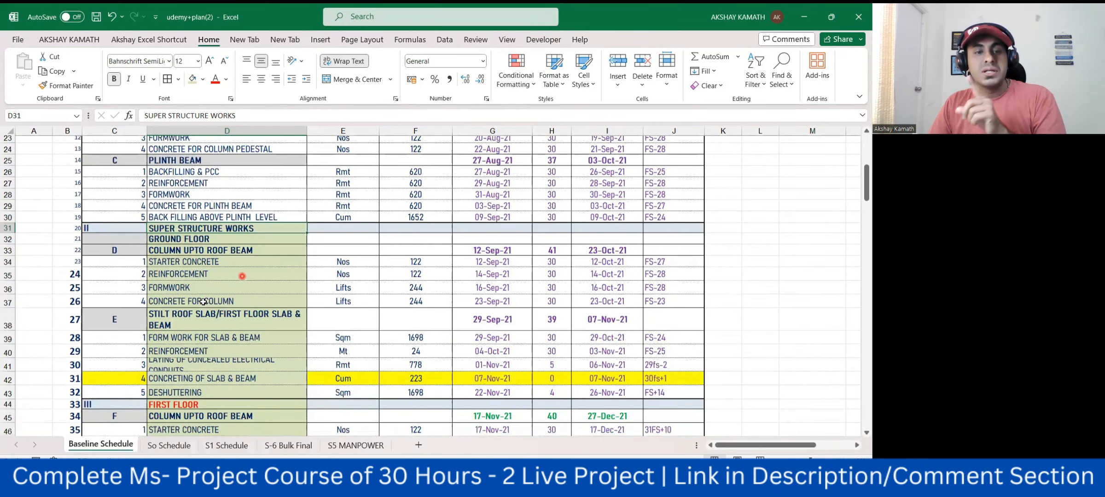
scroll(204, 301, down, 1)
scroll(204, 304, down, 1)
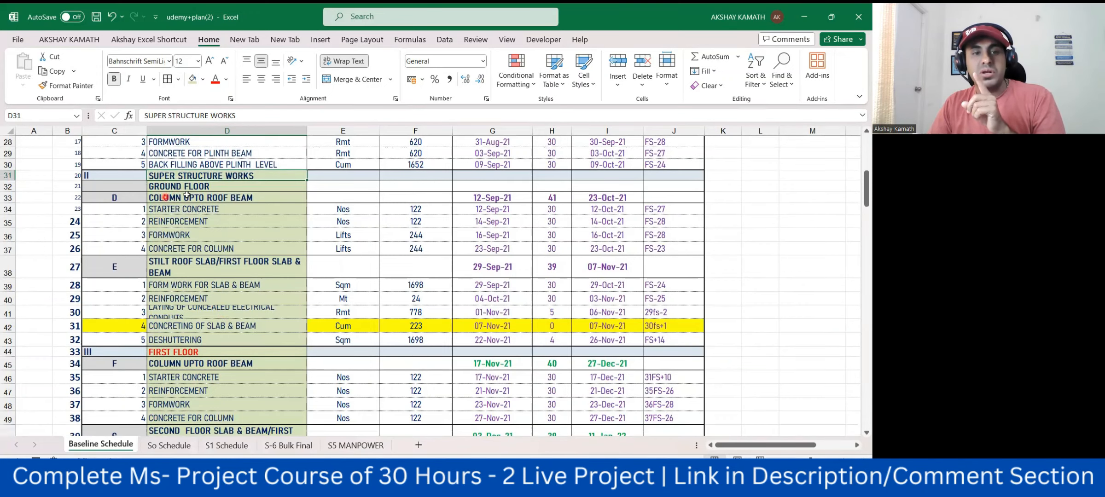
Review the super structure breakdown floor by floor, from the ground floor through the lift machine room, staircase headroom and water tank section.
scroll(189, 230, down, 1)
scroll(189, 313, down, 1)
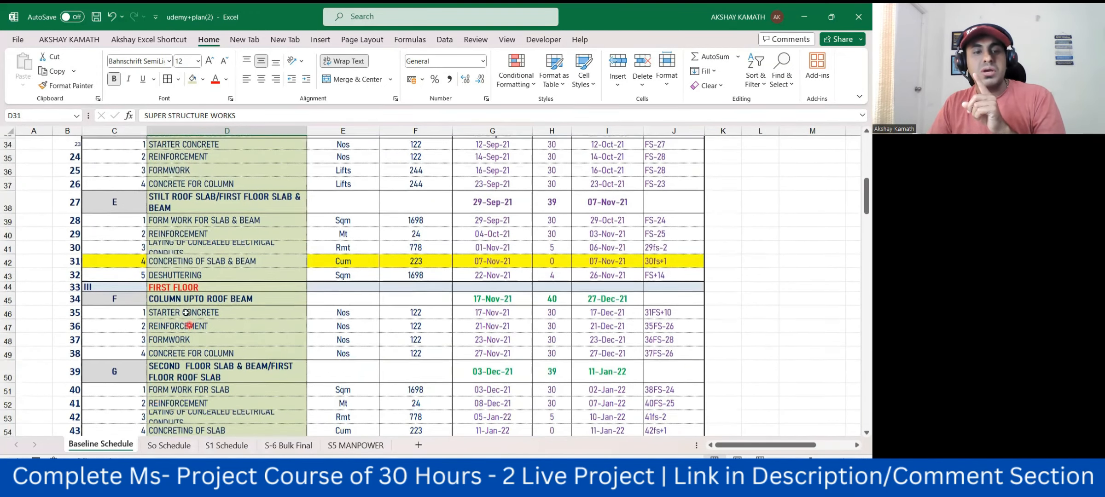
scroll(262, 304, down, 1)
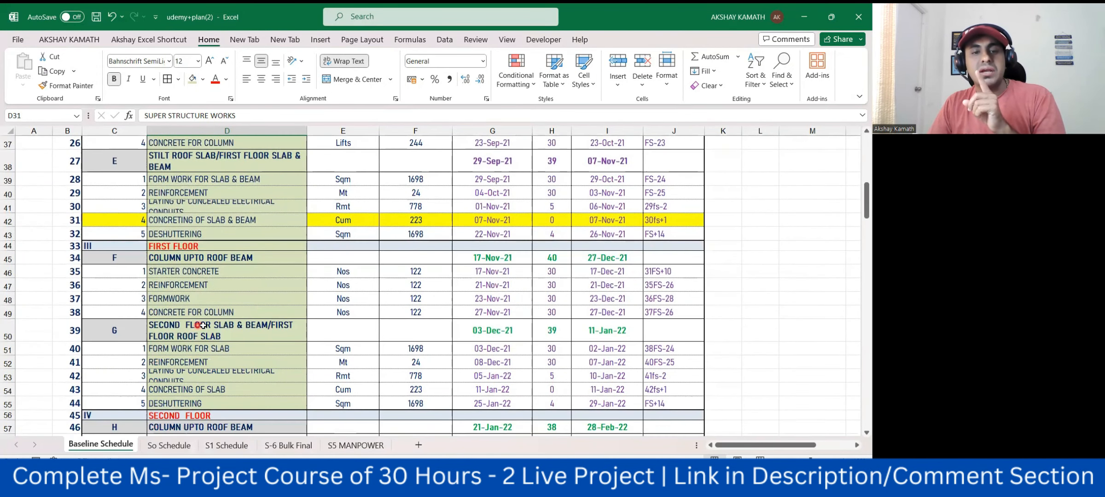
scroll(226, 332, down, 2)
scroll(222, 328, down, 1)
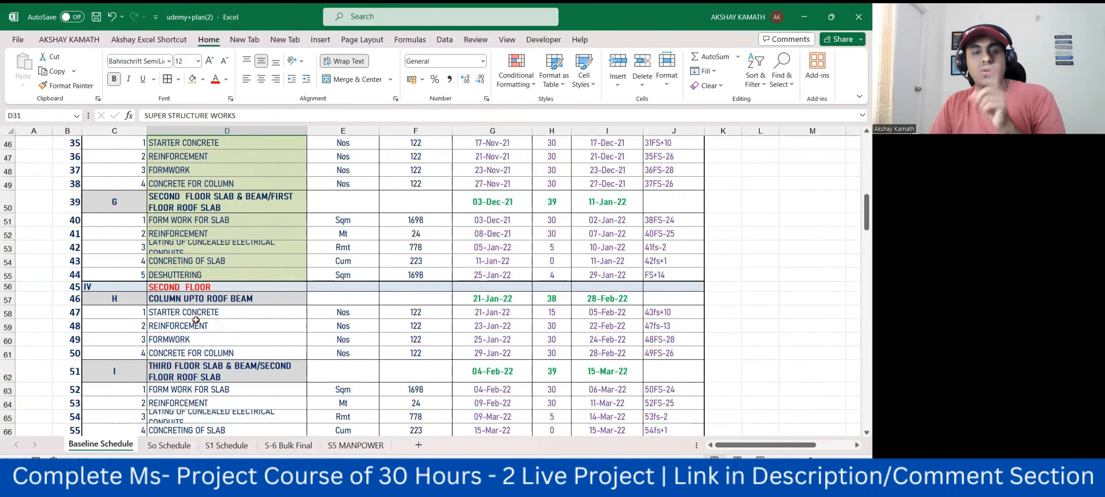
scroll(206, 326, down, 1)
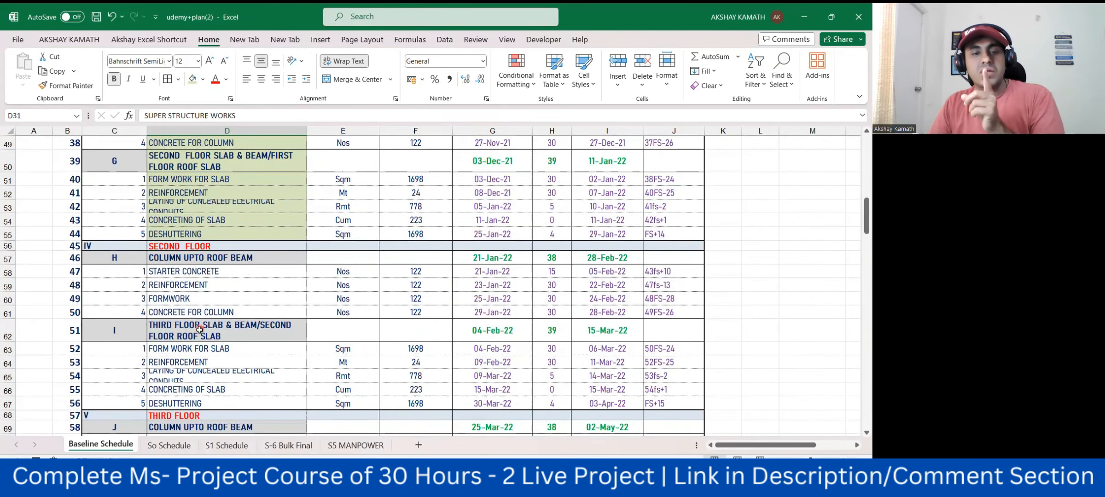
scroll(217, 335, down, 2)
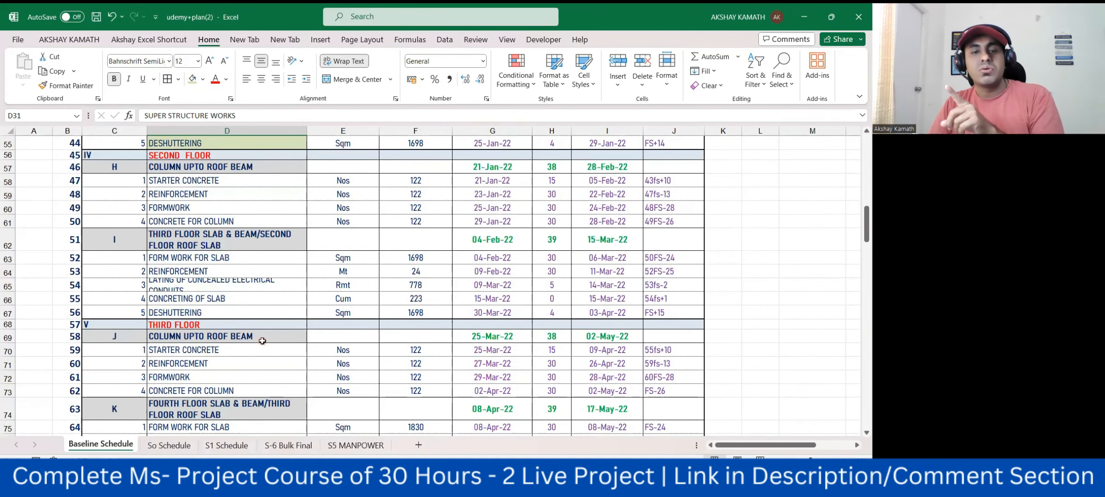
scroll(251, 338, down, 2)
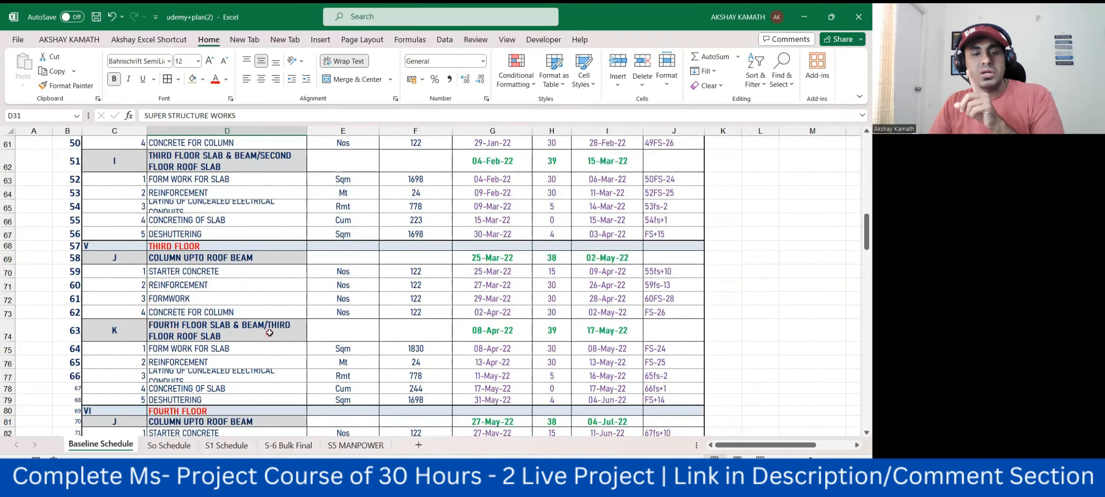
scroll(270, 332, down, 3)
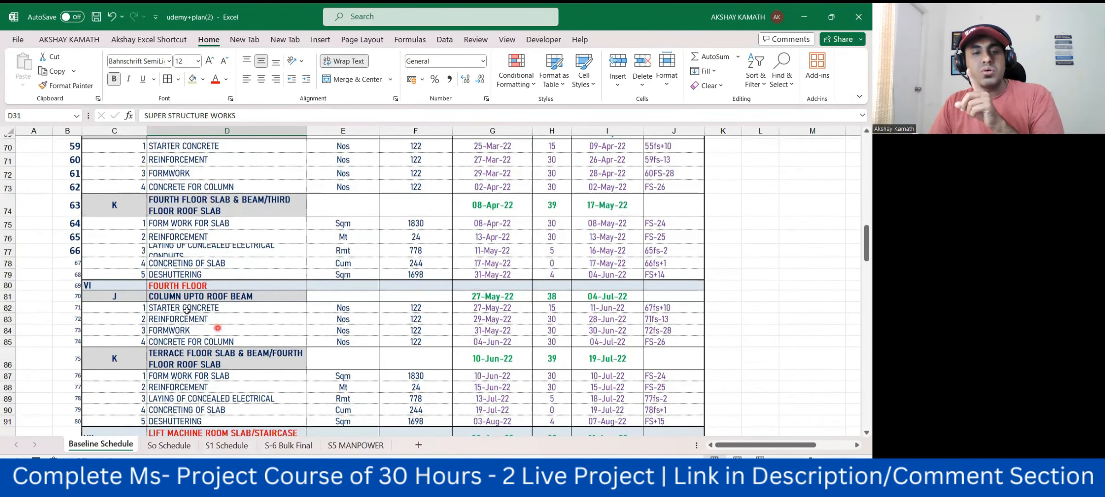
scroll(188, 311, down, 1)
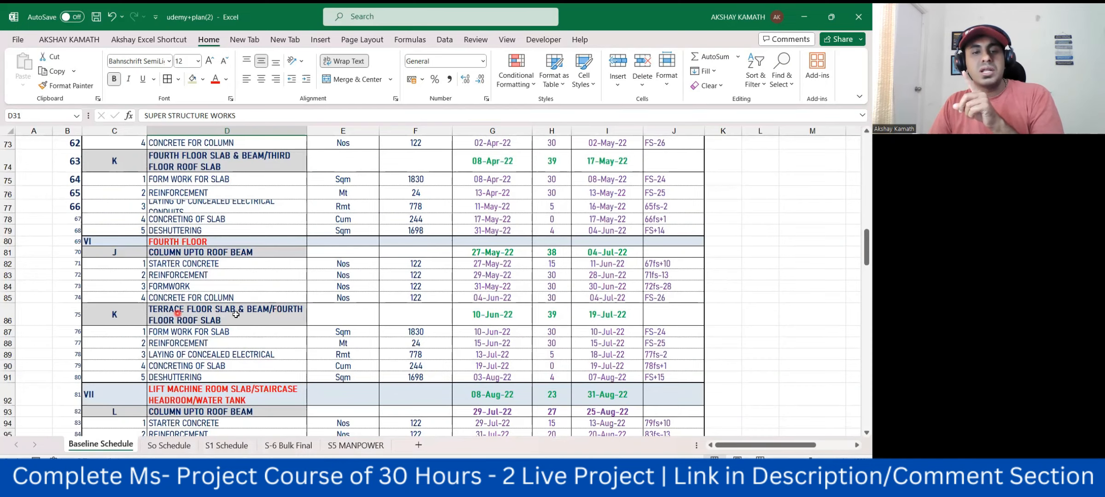
scroll(193, 315, down, 2)
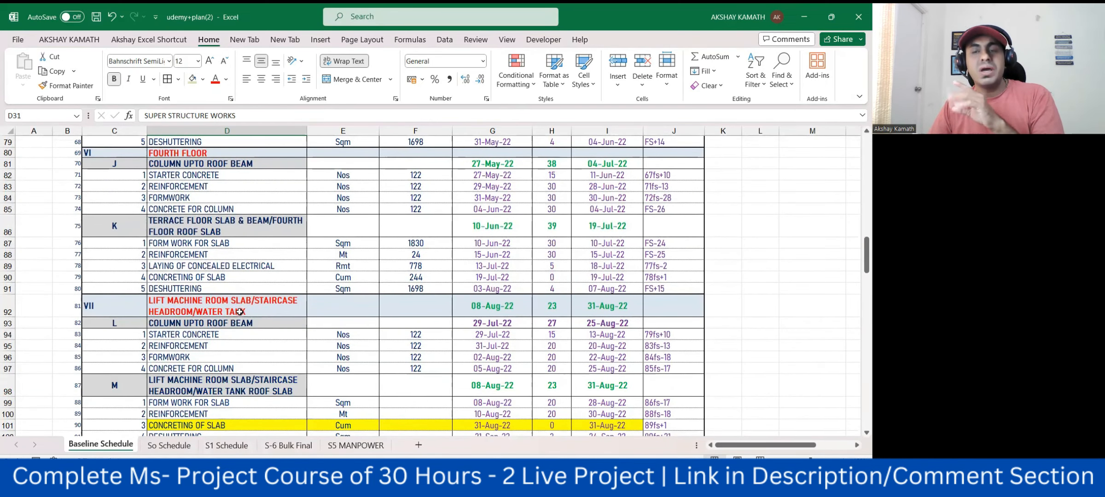
Go through the FOUNDATION activities one by one, from EARTHWORK to CONCRETE FOR FOOTING.
scroll(244, 318, up, 14)
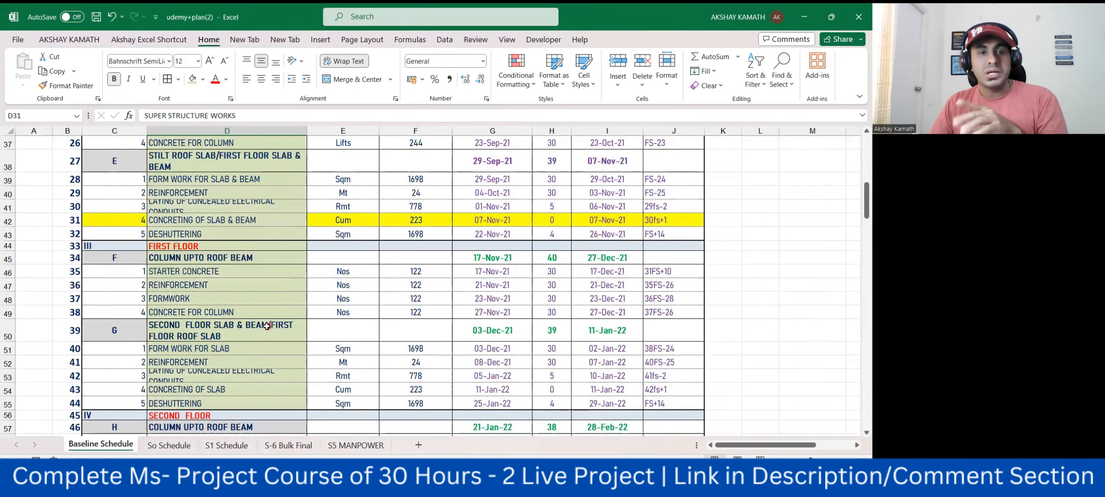
scroll(267, 325, up, 4)
scroll(268, 325, up, 6)
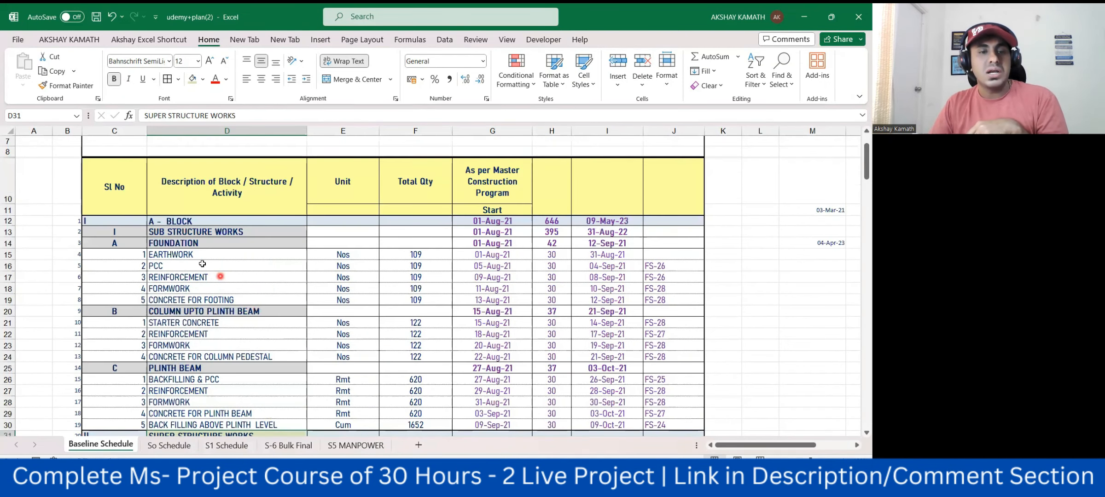
click(171, 256)
click(170, 266)
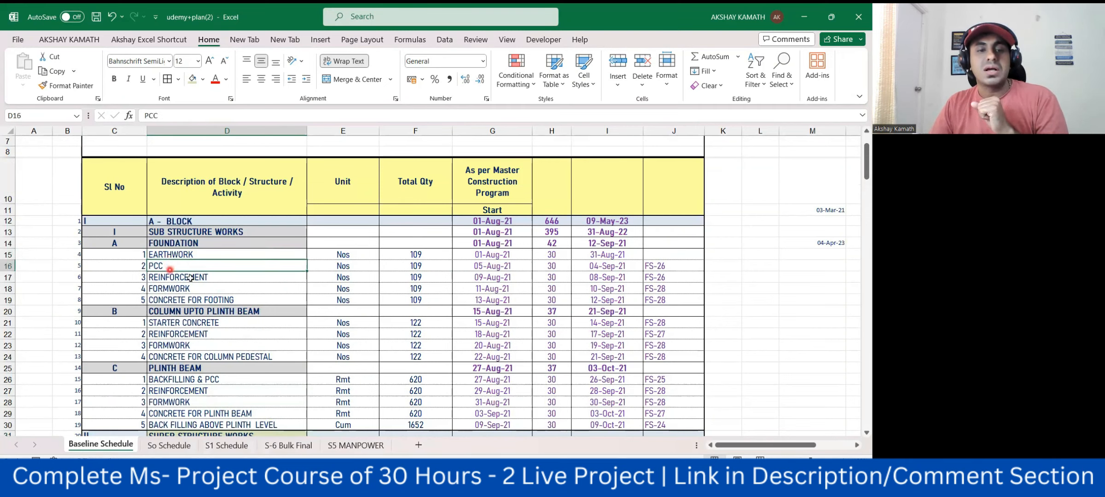
click(169, 278)
click(172, 290)
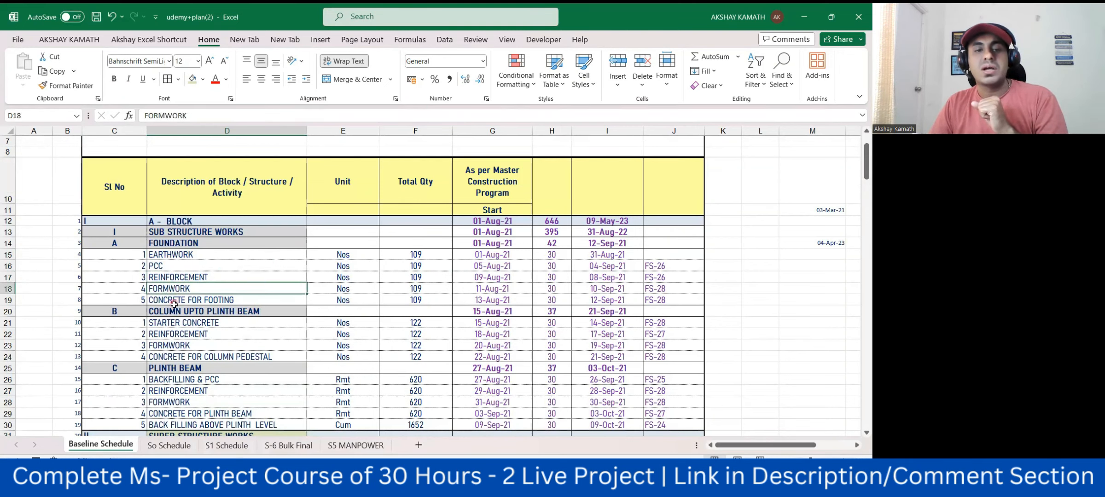
click(182, 301)
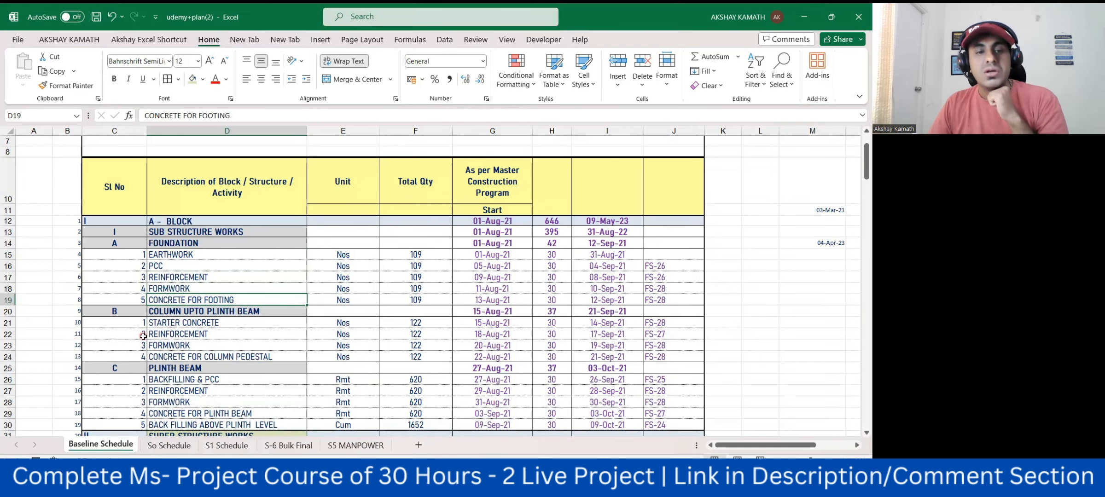
Step through the COLUMN UPTO PLINTH BEAM activities, from STARTER CONCRETE to CONCRETE FOR COLUMN PEDESTAL.
scroll(263, 320, down, 1)
click(173, 302)
click(172, 316)
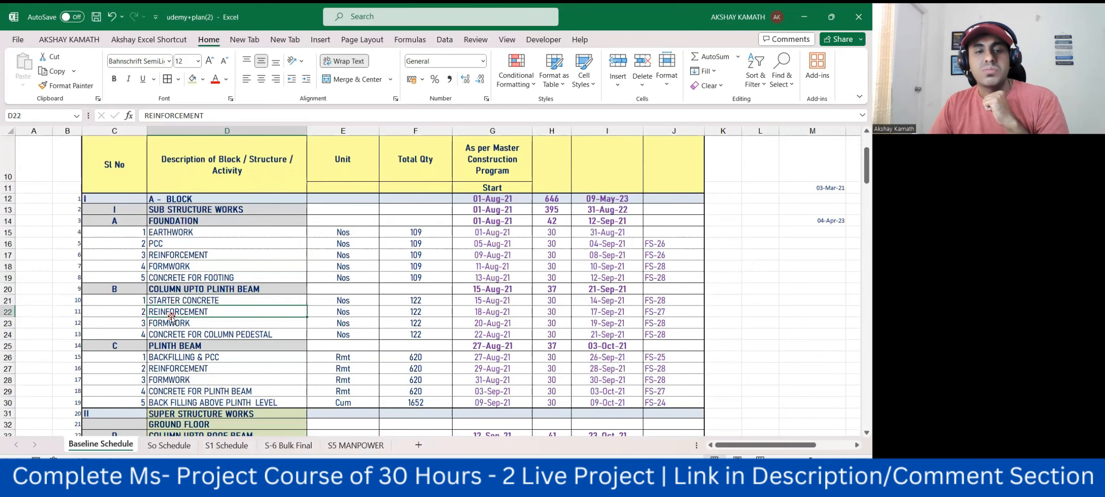
click(201, 323)
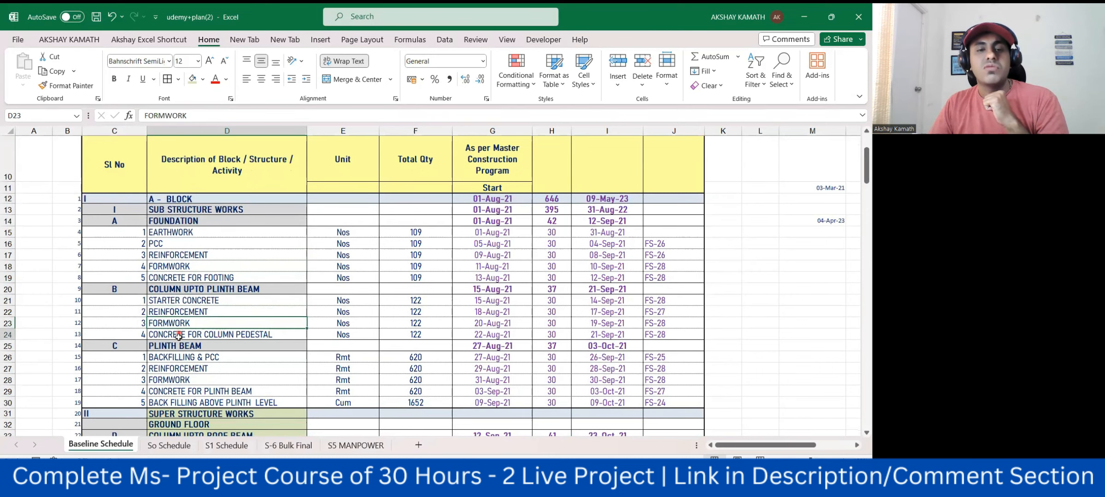
click(180, 335)
Step through the PLINTH BEAM activities from BACKFILLING & PCC to BACK FILLING ABOVE PLINTH LEVEL, and compare the sub structure and super structure headings.
scroll(193, 346, down, 2)
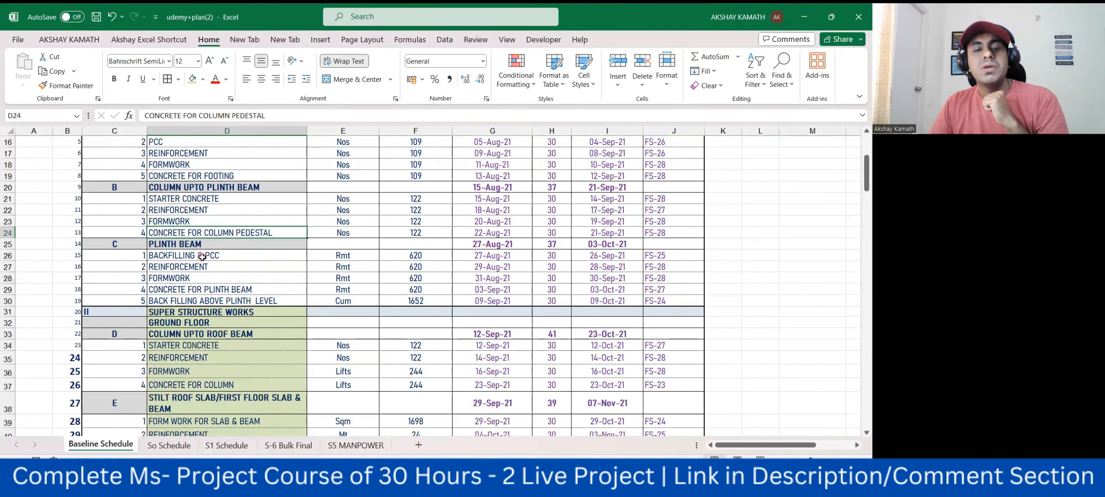
click(179, 259)
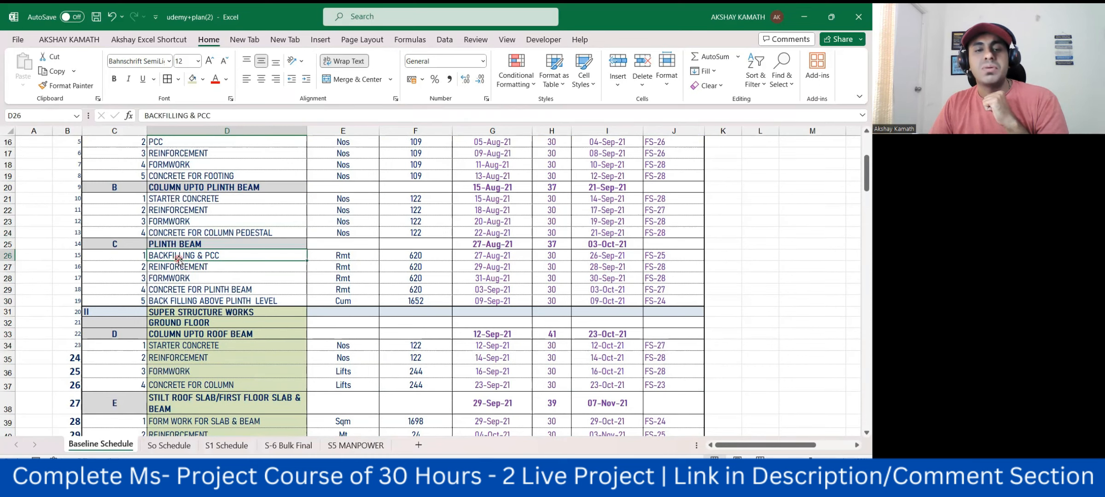
click(171, 272)
click(177, 278)
click(191, 292)
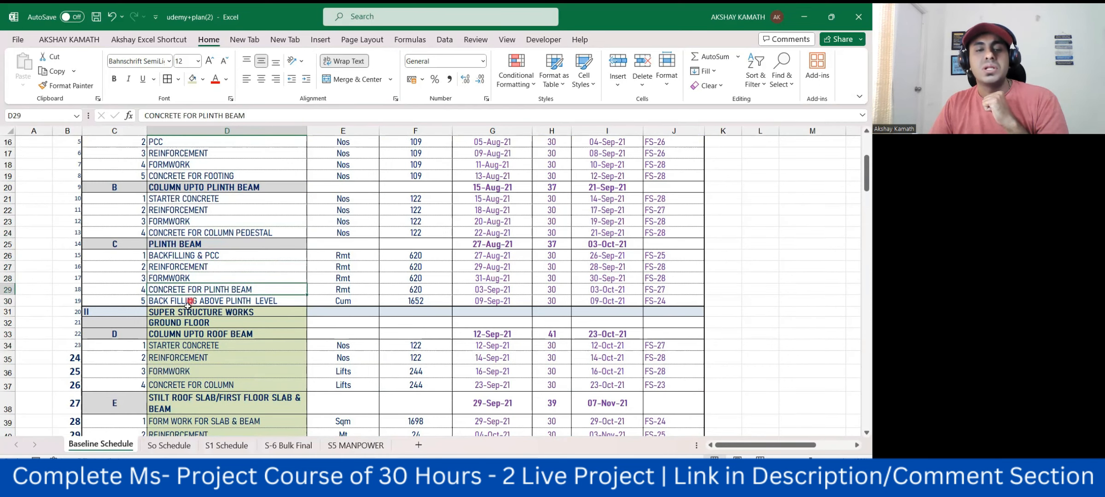
click(191, 302)
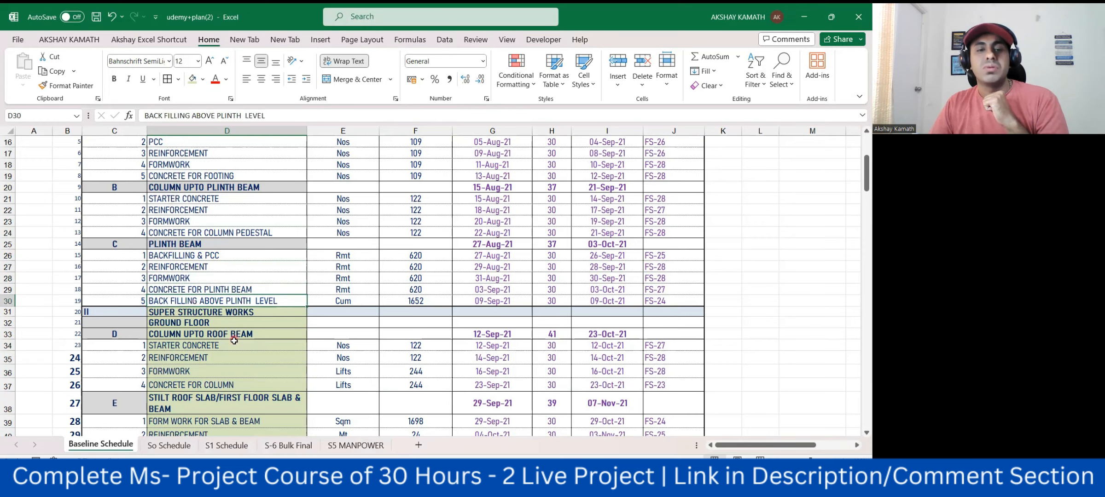
scroll(234, 341, up, 3)
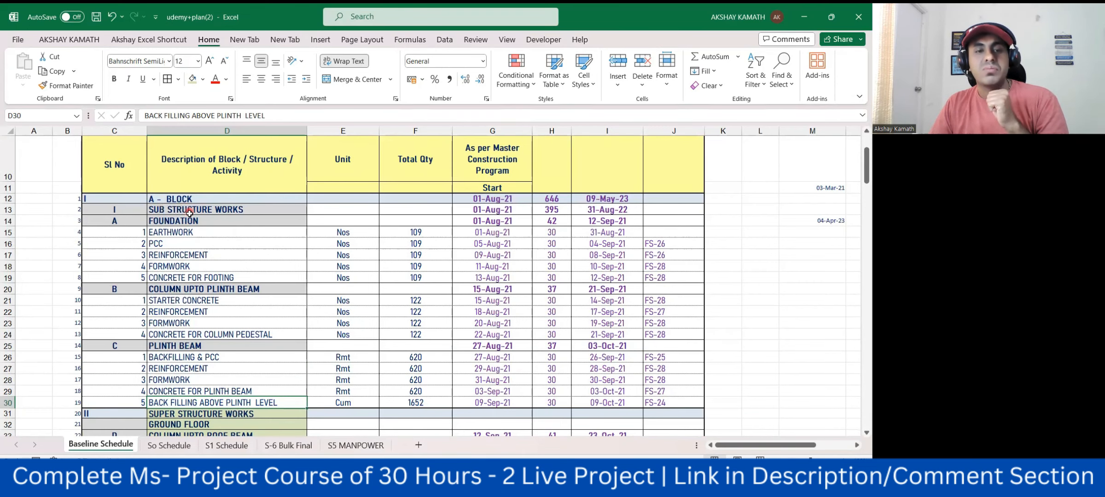
scroll(200, 338, down, 3)
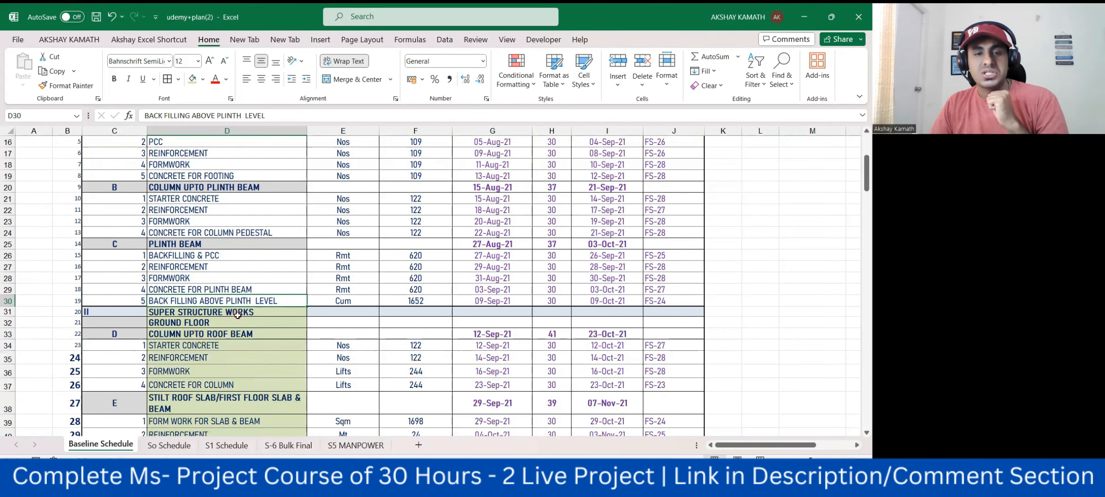
Copy the descriptions from A - BLOCK to BACK FILLING ABOVE PLINTH LEVEL, D12:D30, into the empty column K starting at K12.
scroll(235, 317, up, 3)
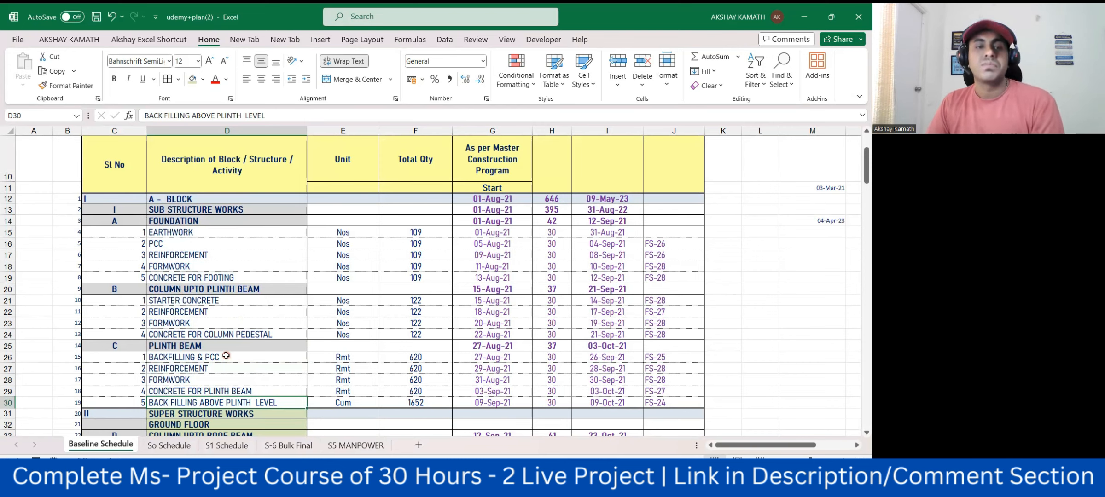
drag(189, 199, 214, 401)
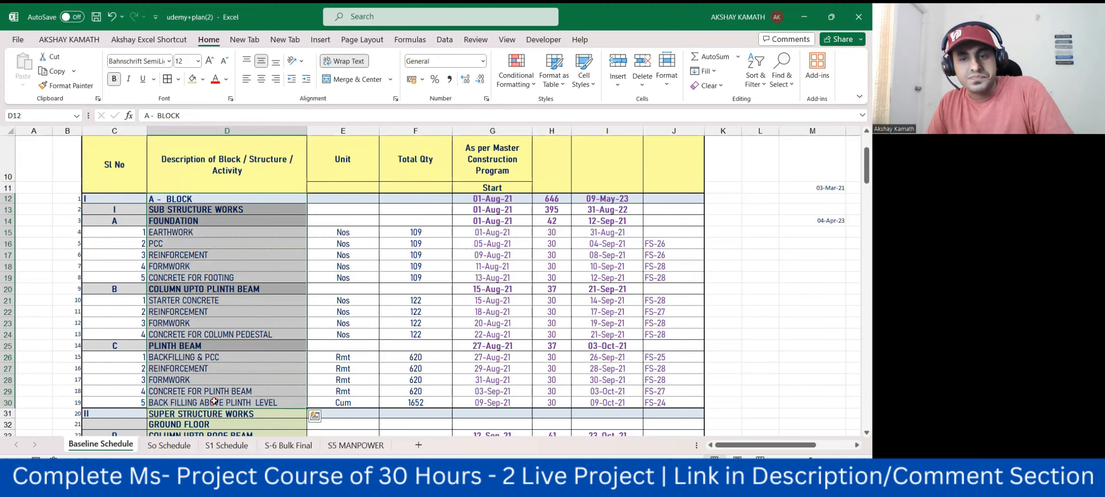
key(ctrl+c)
scroll(680, 409, down, 4)
scroll(748, 454, up, 1)
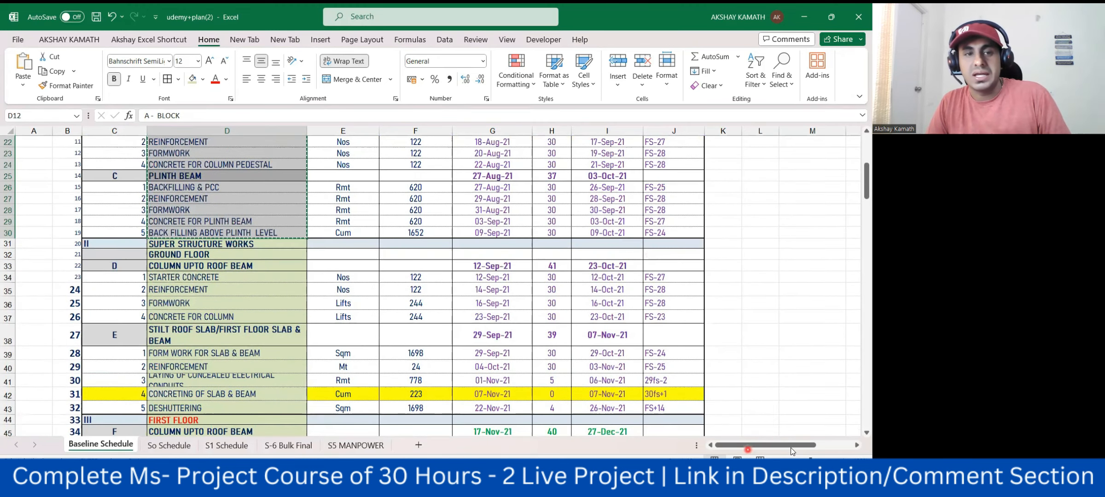
mouse_move(770, 446)
mouse_down()
mouse_move(789, 445)
mouse_move(717, 454)
mouse_move(754, 444)
mouse_up()
scroll(381, 327, right, 2)
scroll(754, 429, up, 4)
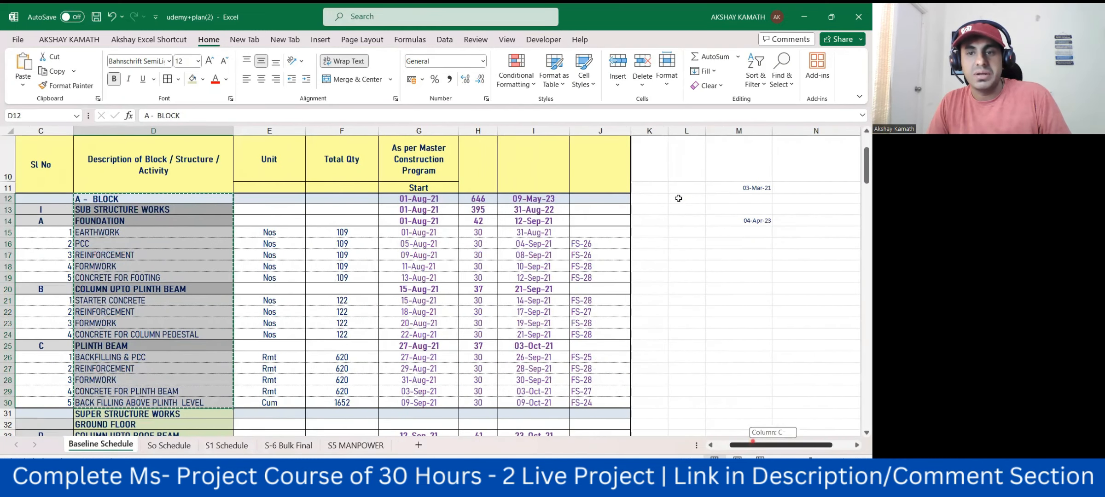
click(654, 200)
key(ctrl+v)
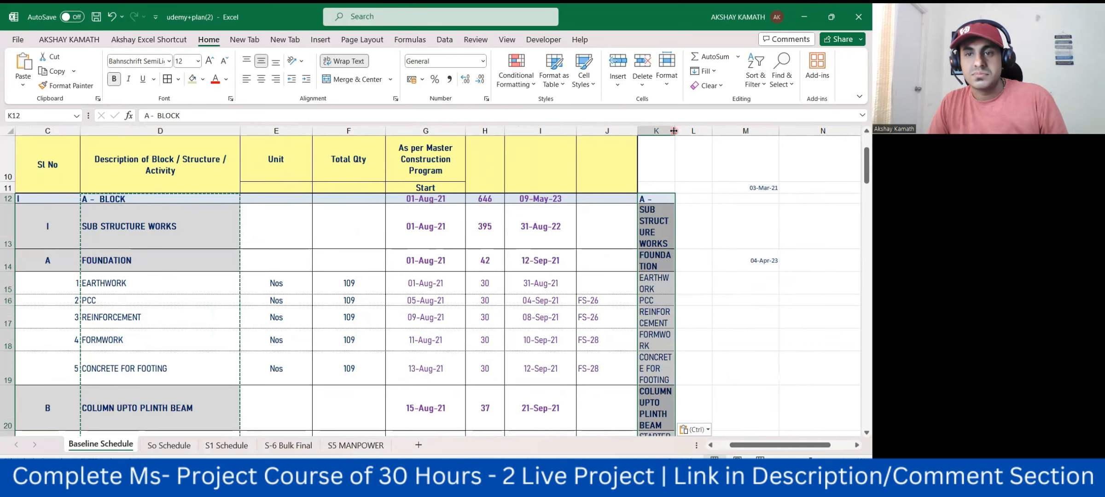
Widen column K so each copied description fits on a single line.
drag(675, 131, 833, 155)
scroll(804, 219, down, 1)
scroll(790, 230, up, 1)
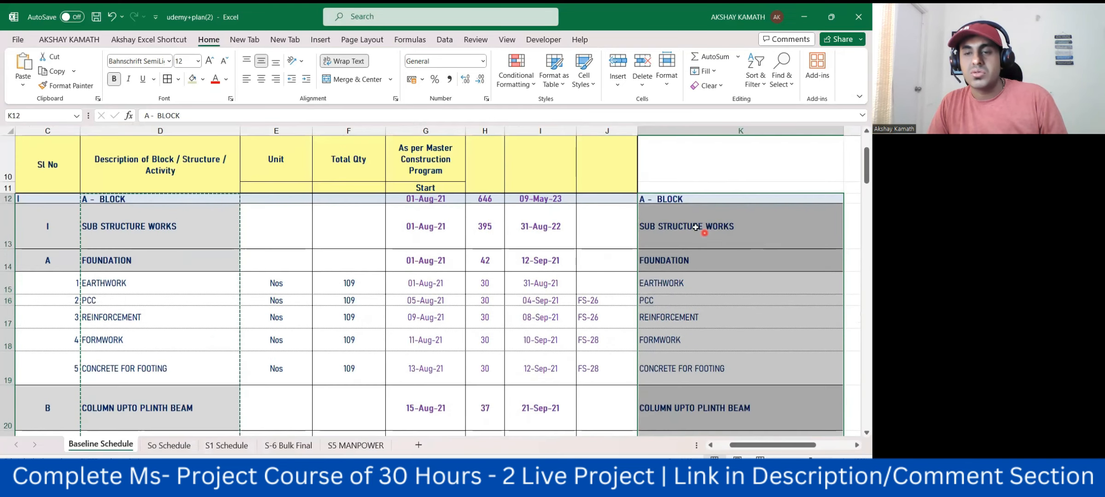
scroll(657, 207, down, 1)
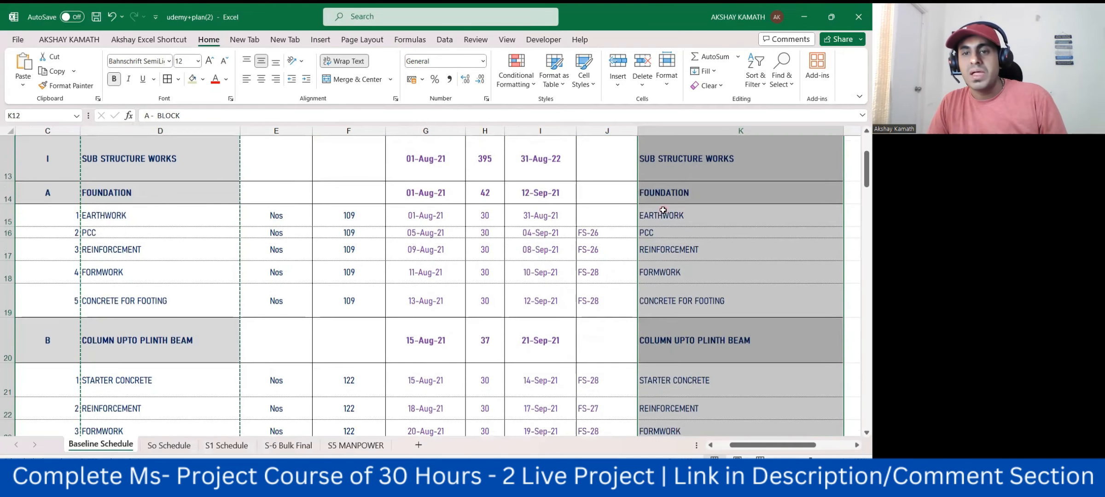
scroll(682, 214, up, 1)
scroll(694, 212, up, 1)
Clear the FOUNDATION, COLUMN UPTO PLINTH BEAM and PLINTH BEAM headings from the copied list, cells K14, K20 and K25.
click(685, 233)
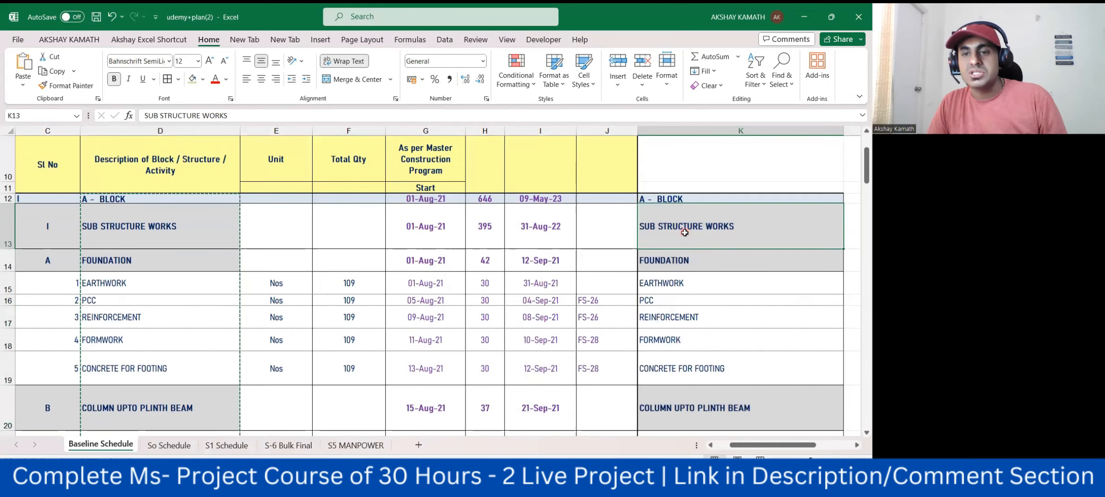
scroll(685, 233, down, 1)
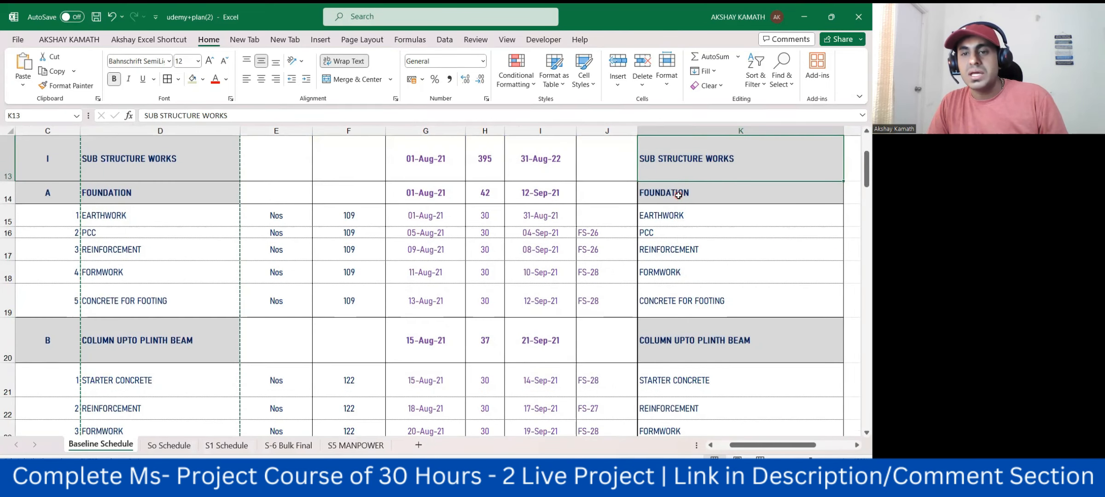
click(678, 195)
key(Delete)
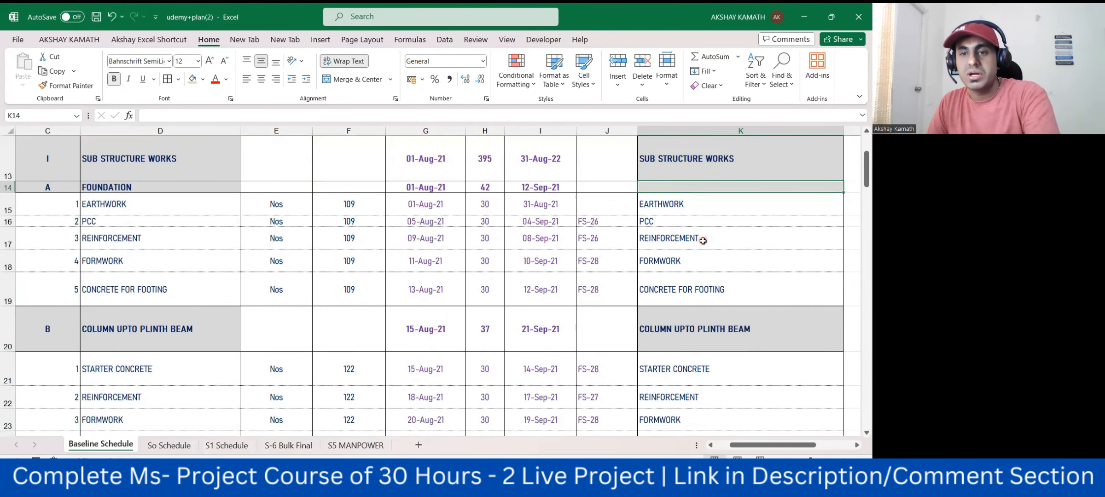
scroll(704, 241, down, 1)
click(703, 248)
key(Delete)
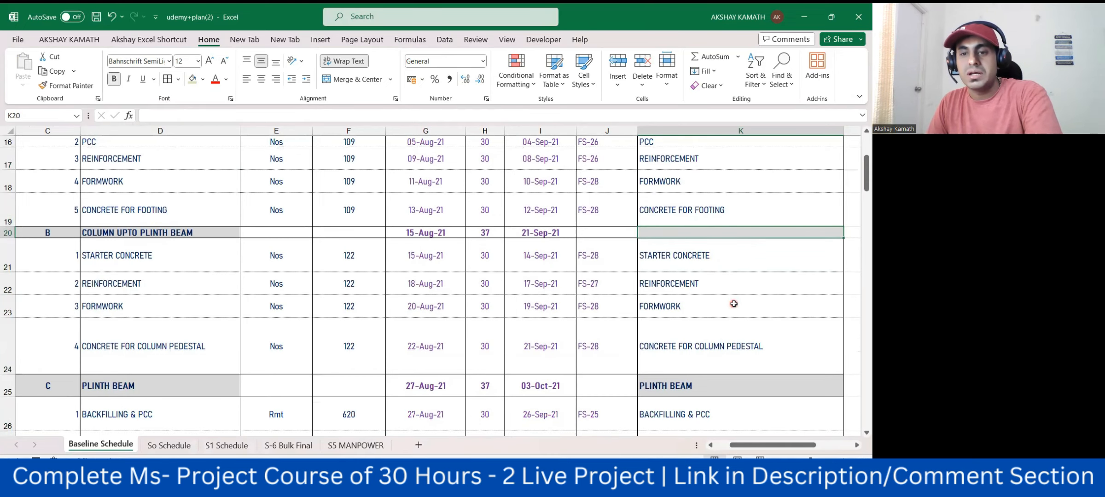
click(733, 304)
scroll(721, 367, down, 1)
click(701, 325)
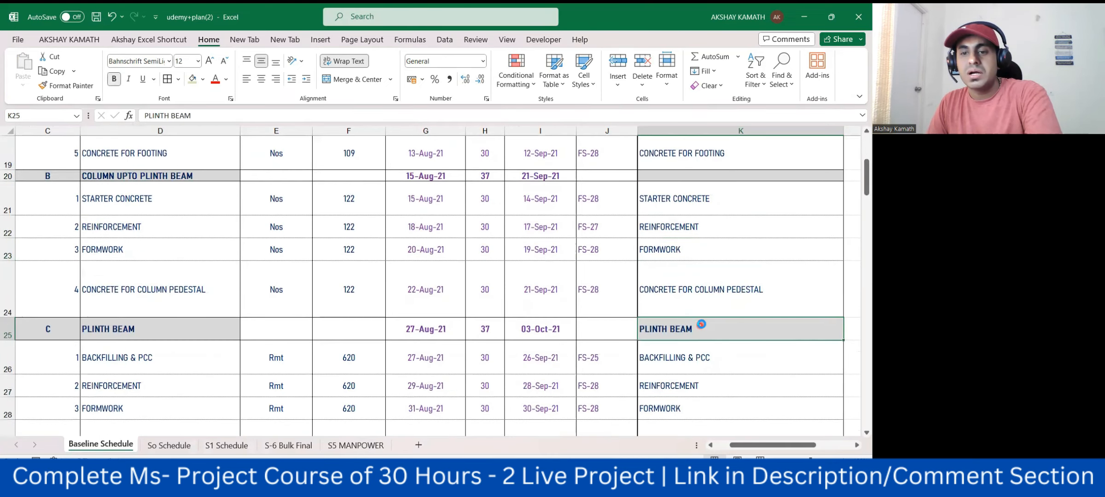
key(Delete)
scroll(702, 317, down, 2)
scroll(703, 302, up, 5)
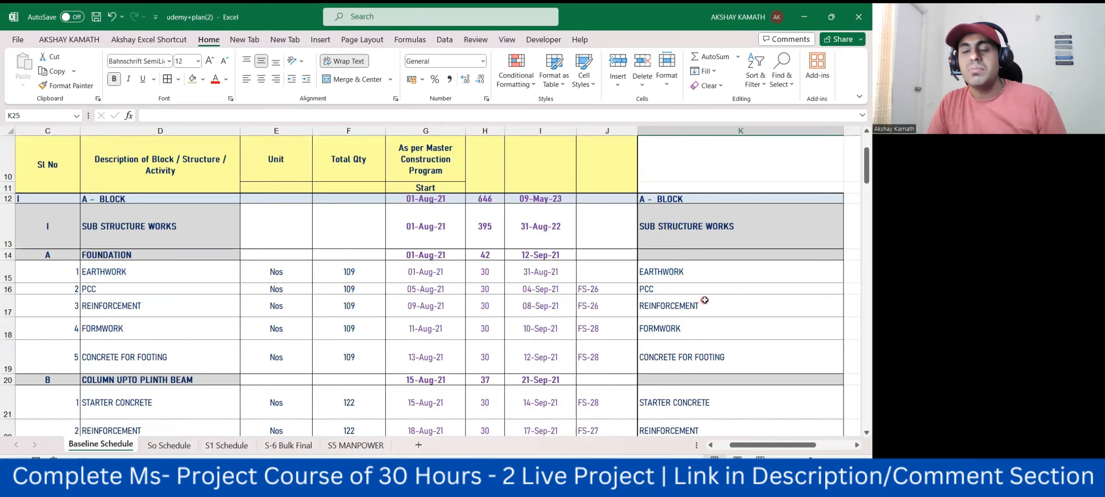
Read through the copied list in column K from A - BLOCK to BACK FILLING ABOVE PLINTH LEVEL, comparing it with the grouped descriptions.
scroll(668, 237, up, 1)
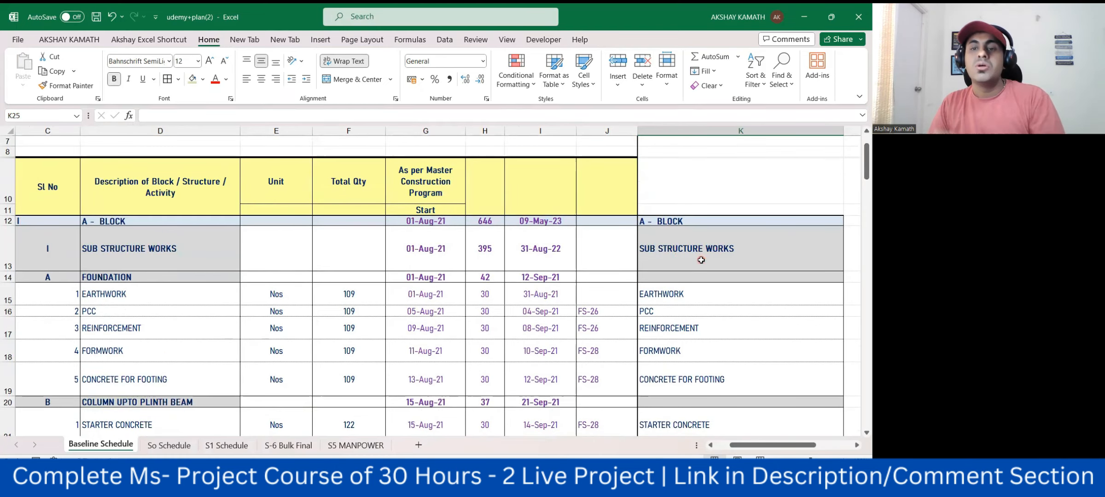
scroll(701, 259, down, 1)
scroll(689, 267, down, 3)
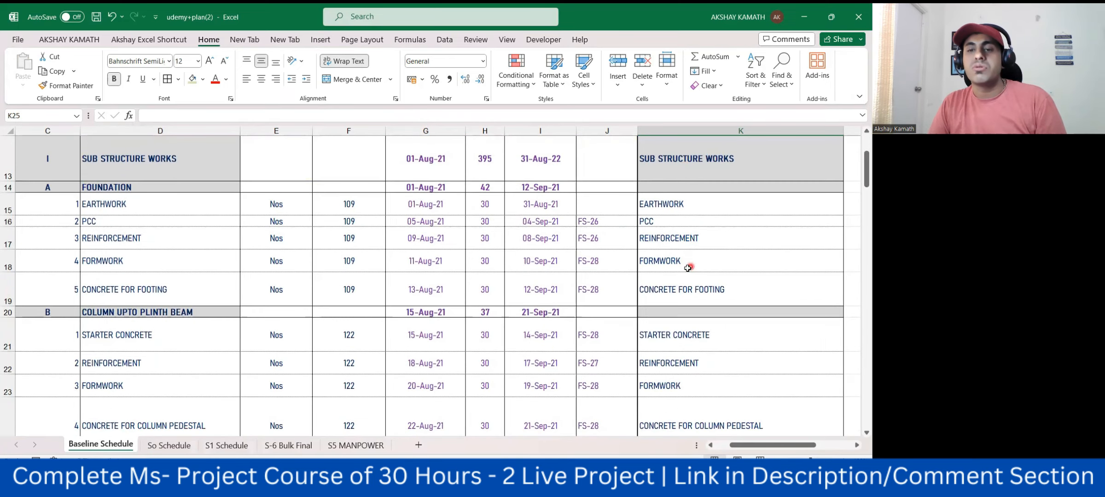
scroll(687, 268, down, 1)
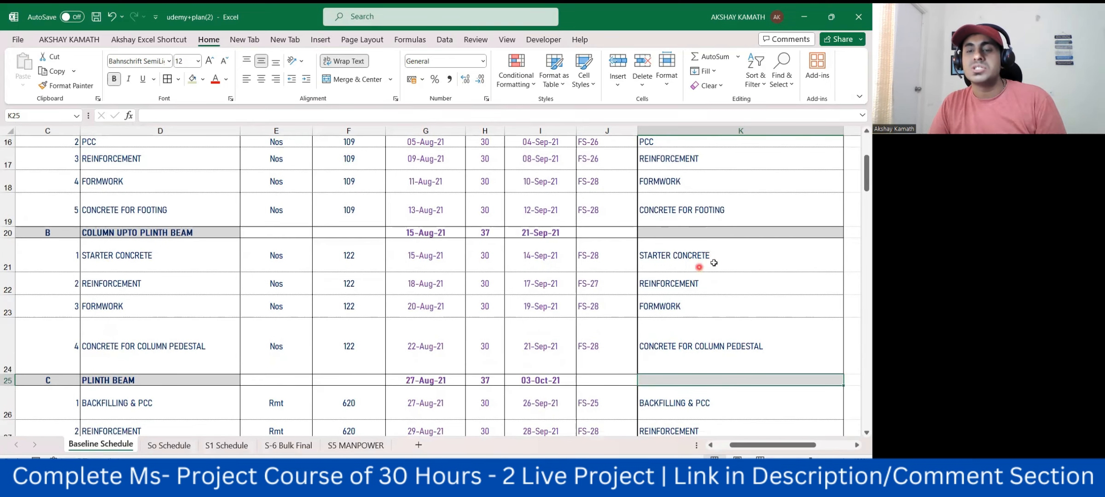
scroll(704, 281, down, 1)
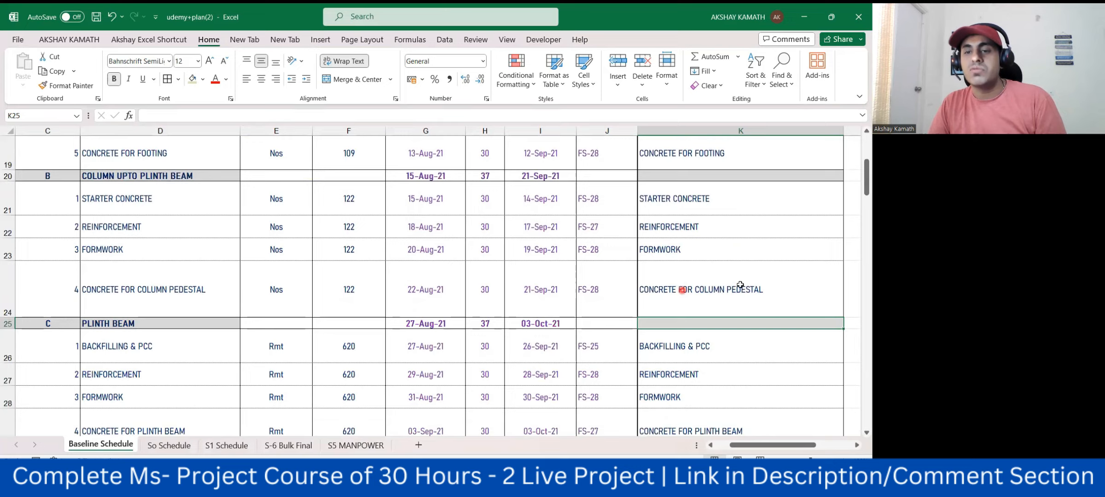
scroll(737, 286, down, 1)
scroll(705, 283, down, 1)
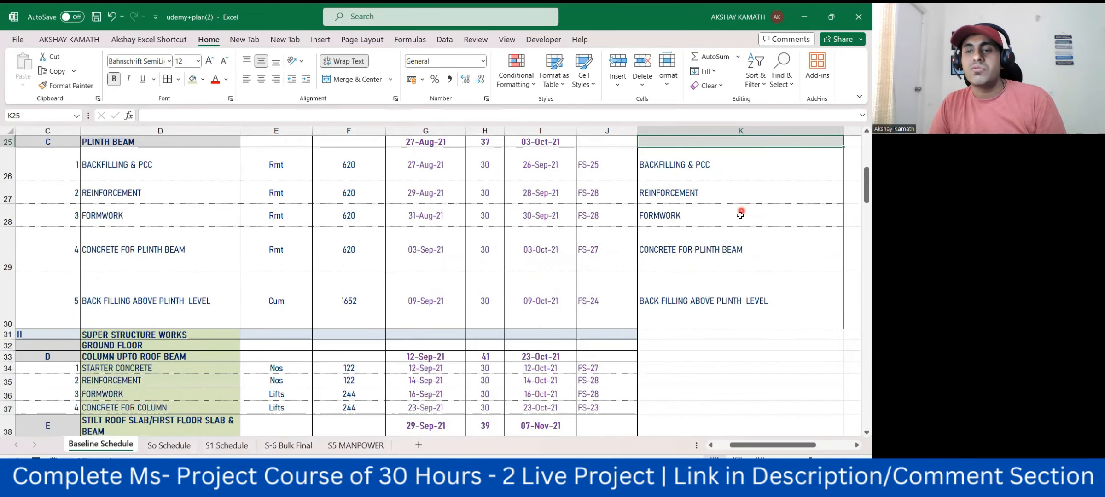
scroll(737, 258, up, 8)
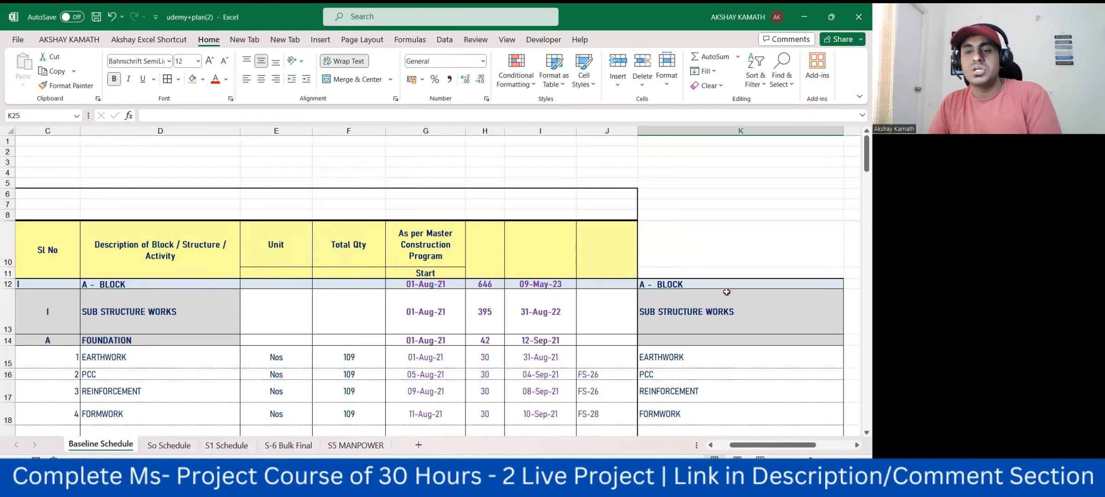
scroll(728, 297, down, 2)
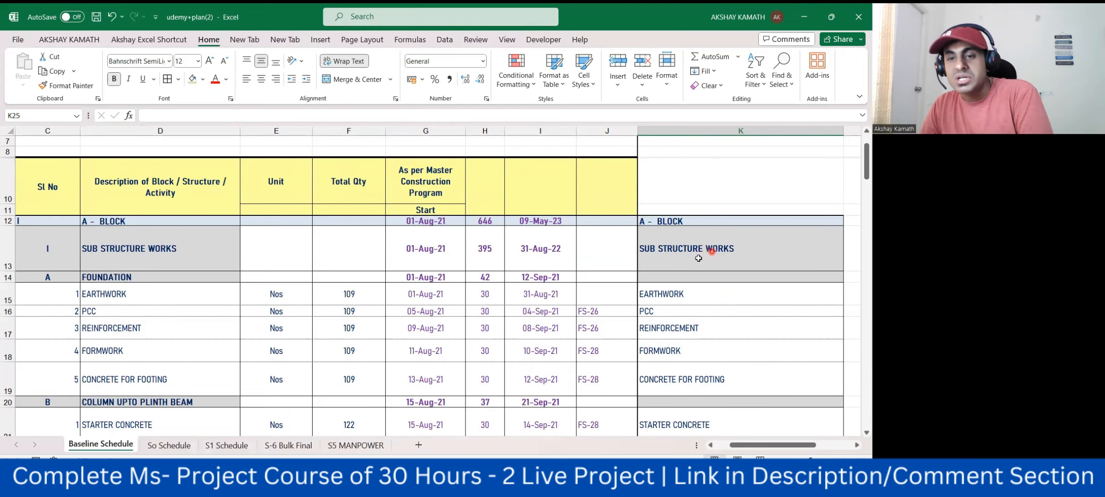
scroll(698, 261, down, 2)
scroll(686, 257, down, 3)
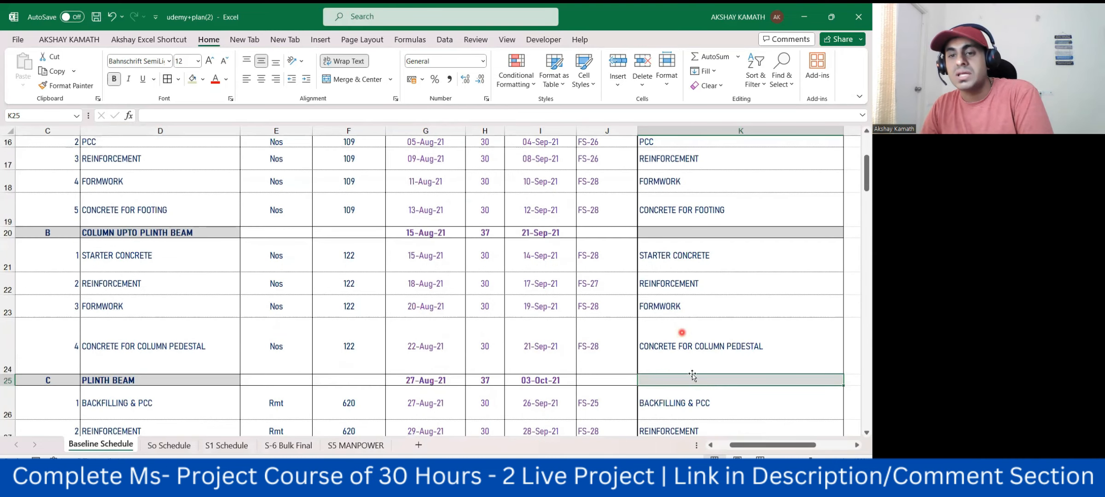
scroll(698, 397, up, 4)
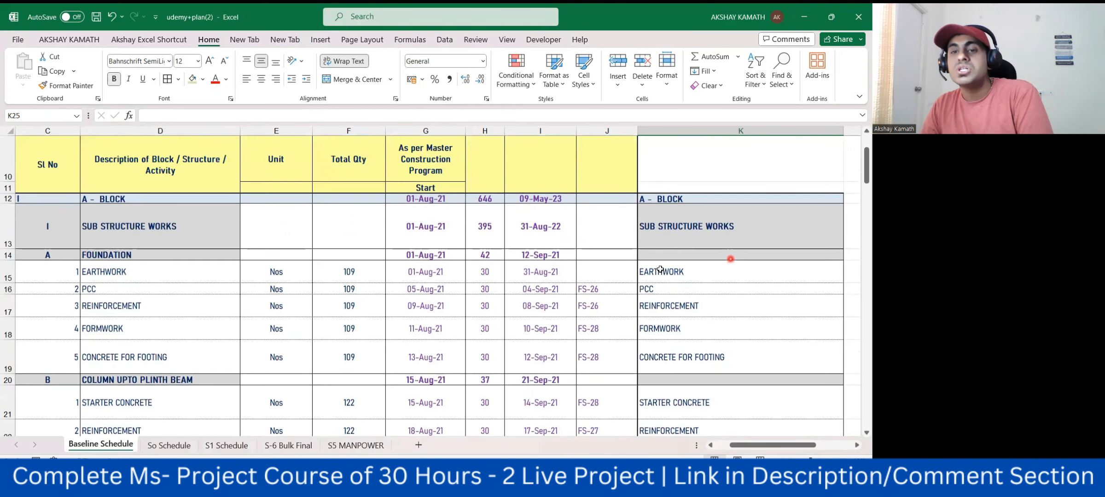
Examine the duration formulas for FOUNDATION in H14 and COLUMN UPTO PLINTH BEAM in H20, plus the CONCRETE FOR FOOTING finish date in I19.
drag(778, 444, 764, 444)
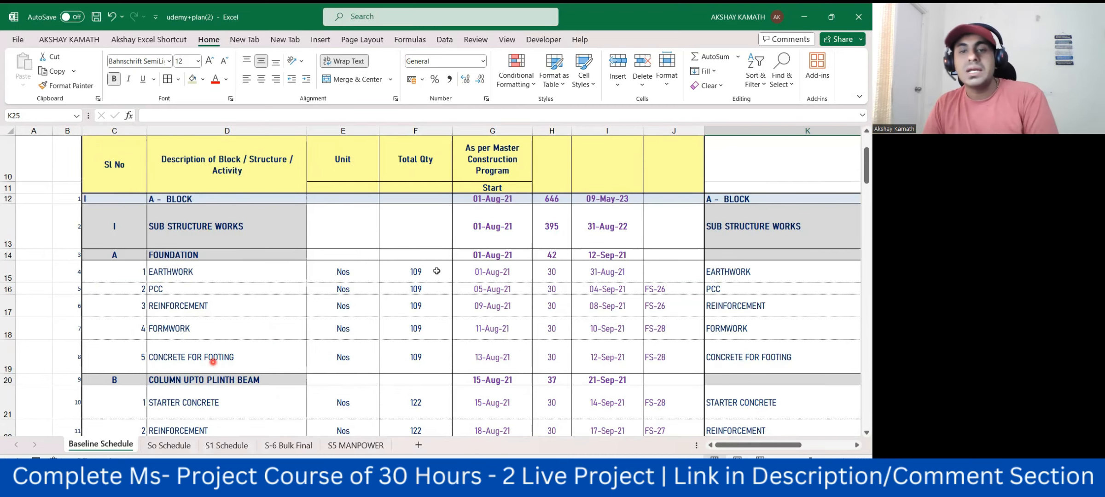
click(555, 256)
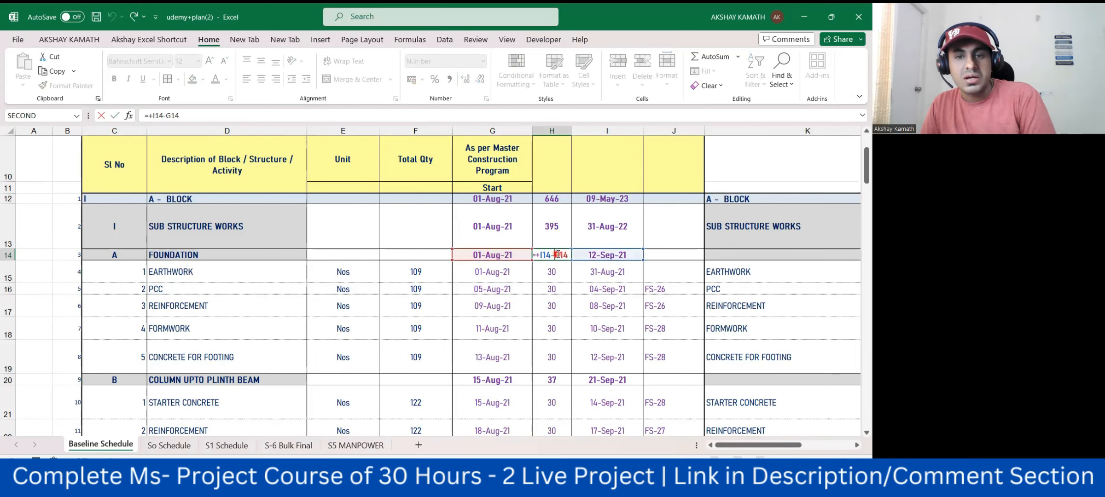
key(Return)
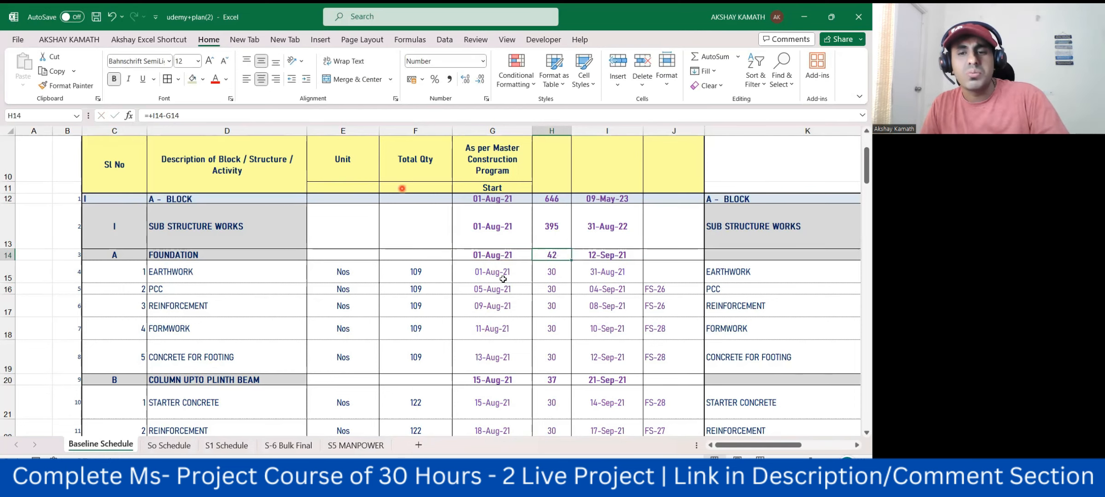
click(581, 346)
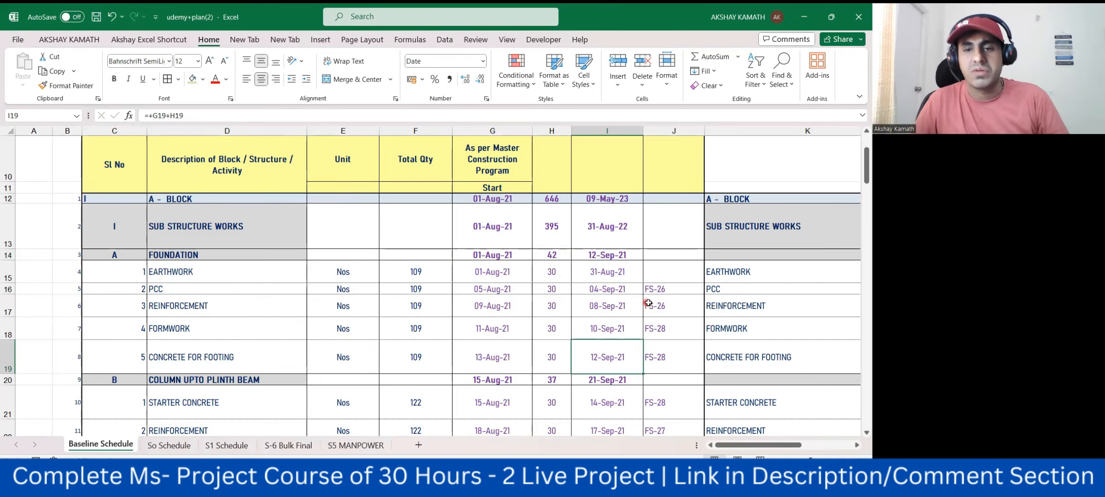
click(562, 255)
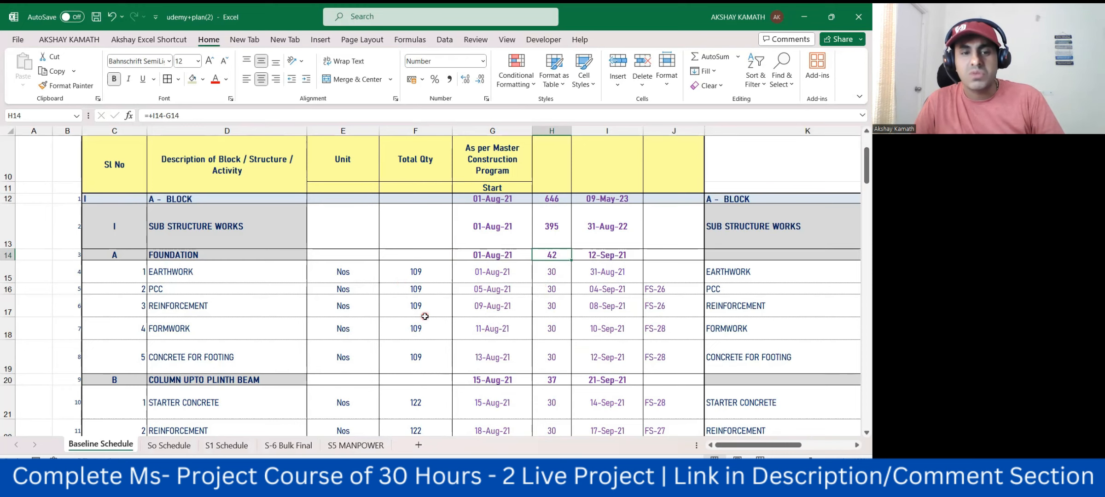
scroll(424, 317, down, 1)
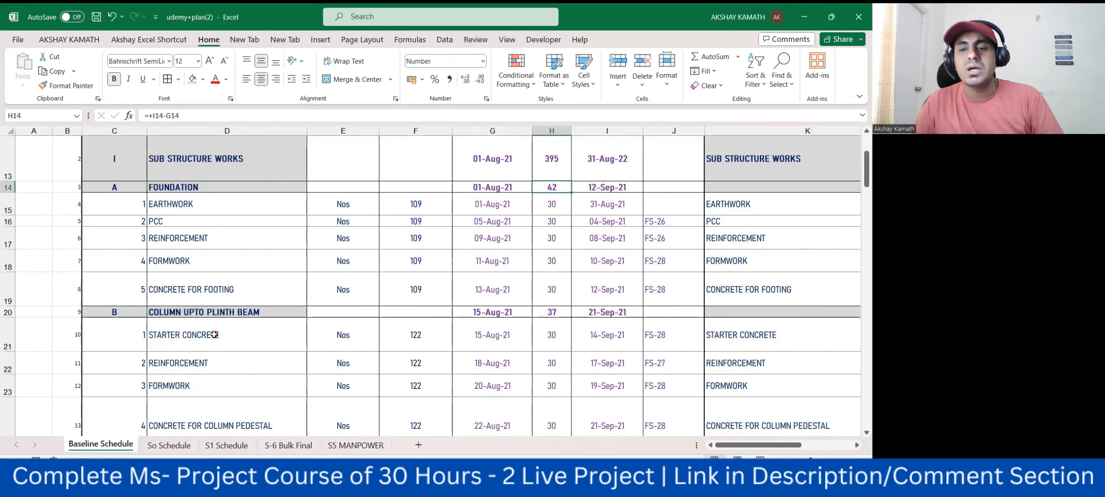
scroll(215, 335, down, 1)
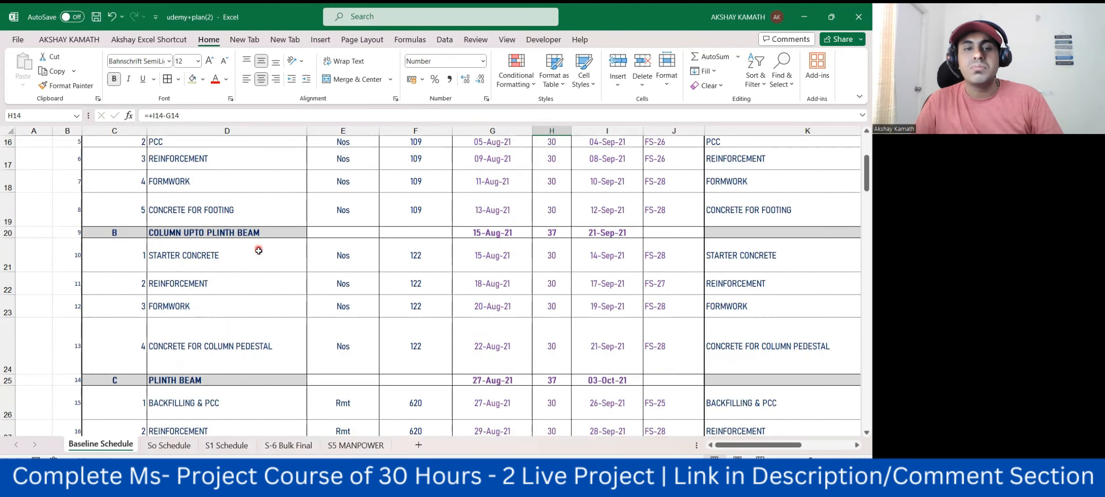
click(550, 234)
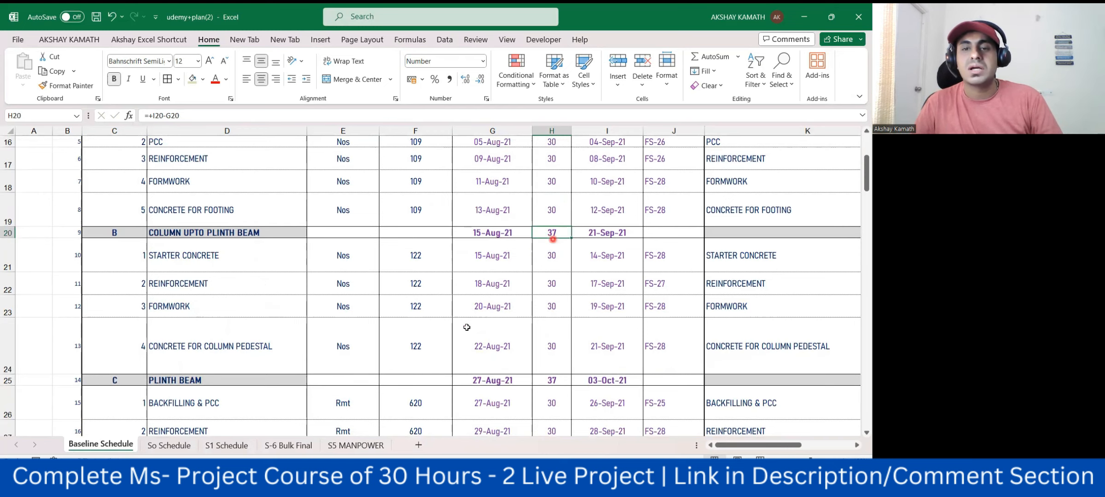
scroll(483, 332, up, 2)
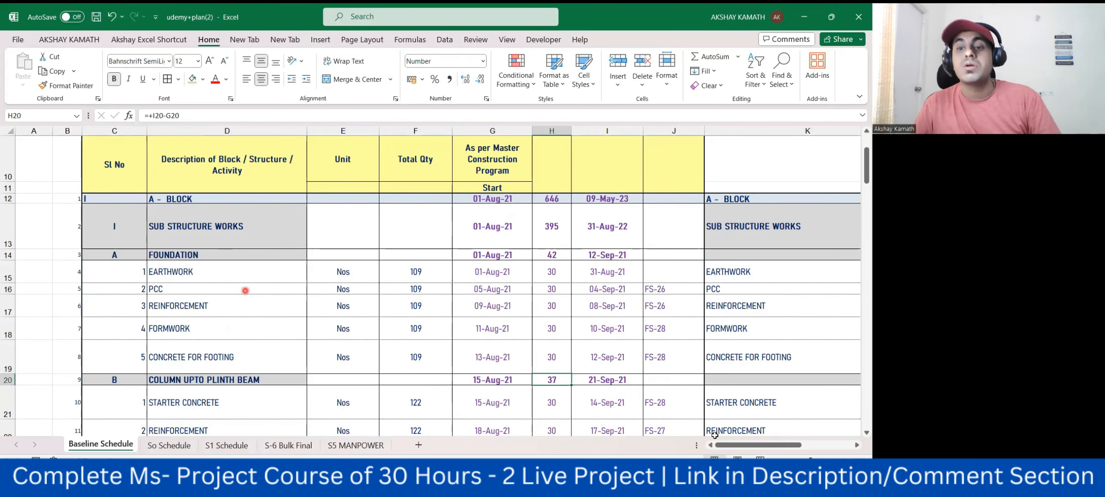
Compare the stripped list in column K with the headings in column D, ending on the A - BLOCK heading in D12.
drag(754, 446, 791, 447)
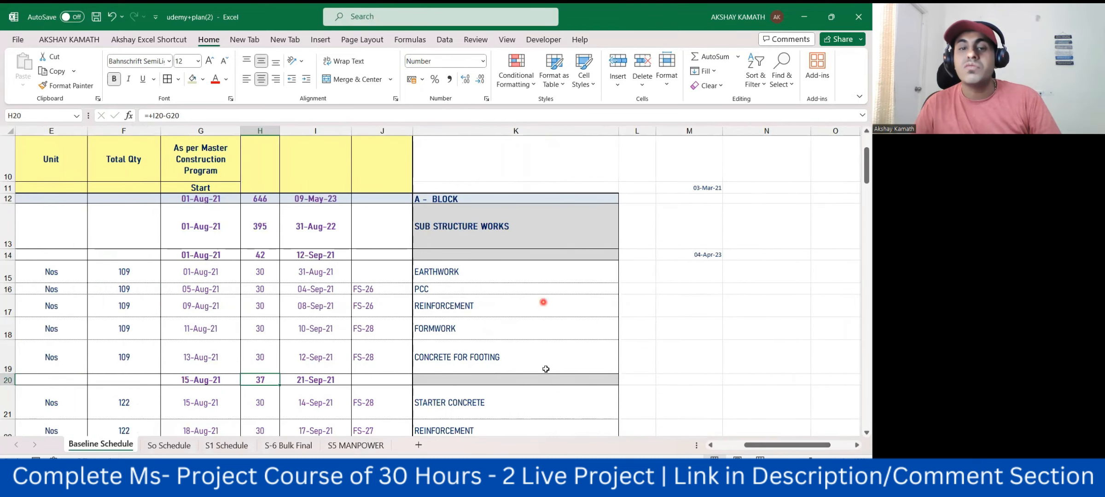
drag(783, 446, 414, 350)
scroll(414, 350, up, 2)
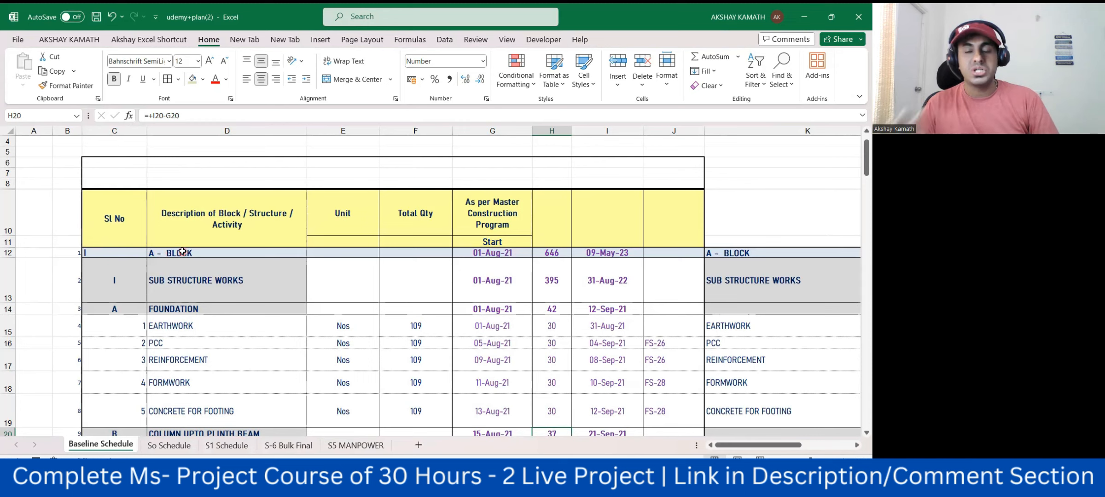
scroll(198, 322, down, 2)
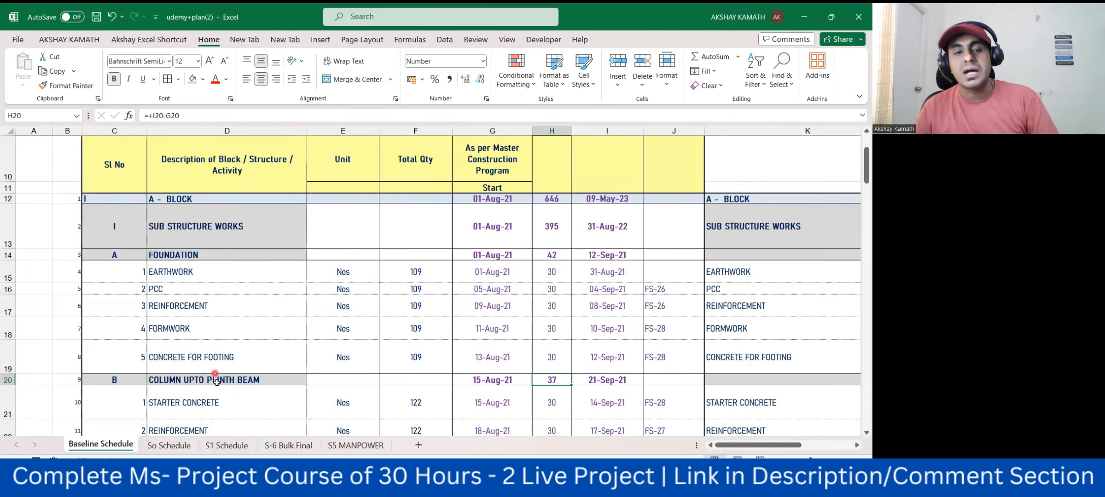
scroll(216, 360, up, 2)
scroll(216, 360, up, 1)
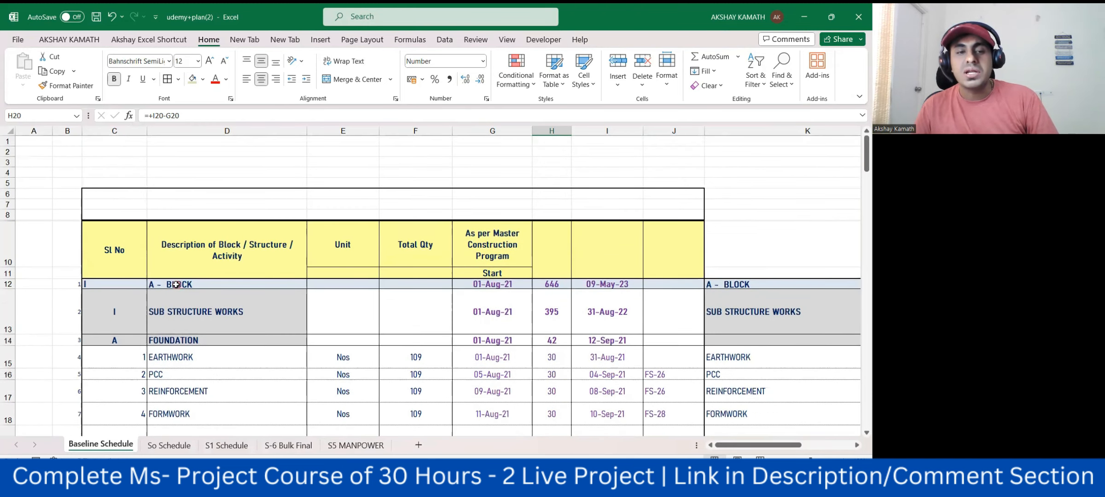
click(177, 285)
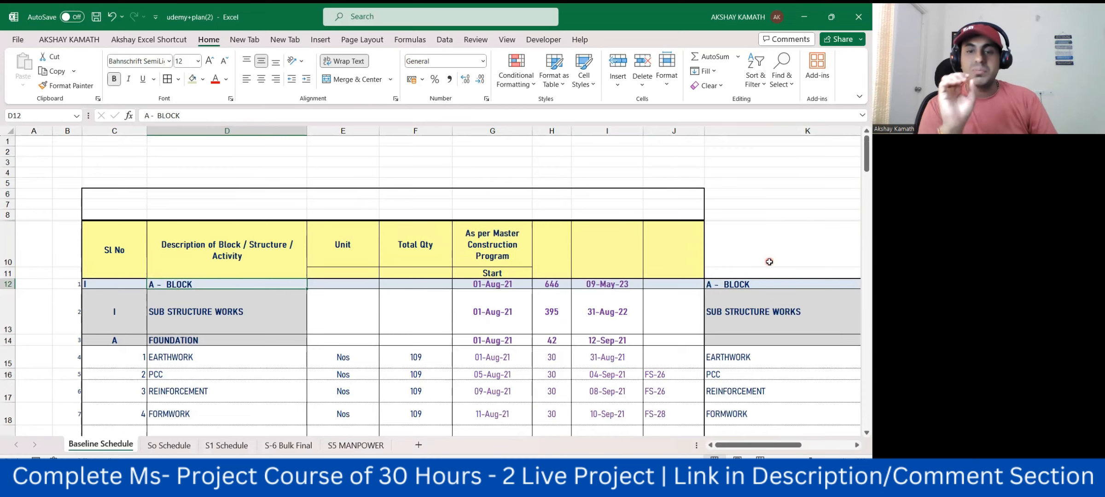
Review the rest of the schedule, from the floor-by-floor structure groups through FINISHING WORKS to the Handing of site activity.
scroll(769, 265, down, 12)
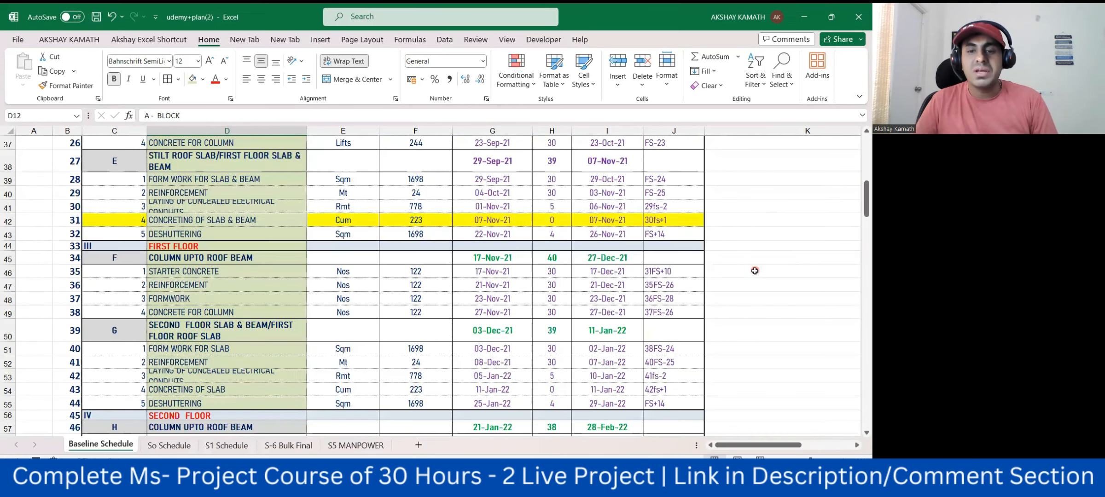
scroll(755, 274, down, 15)
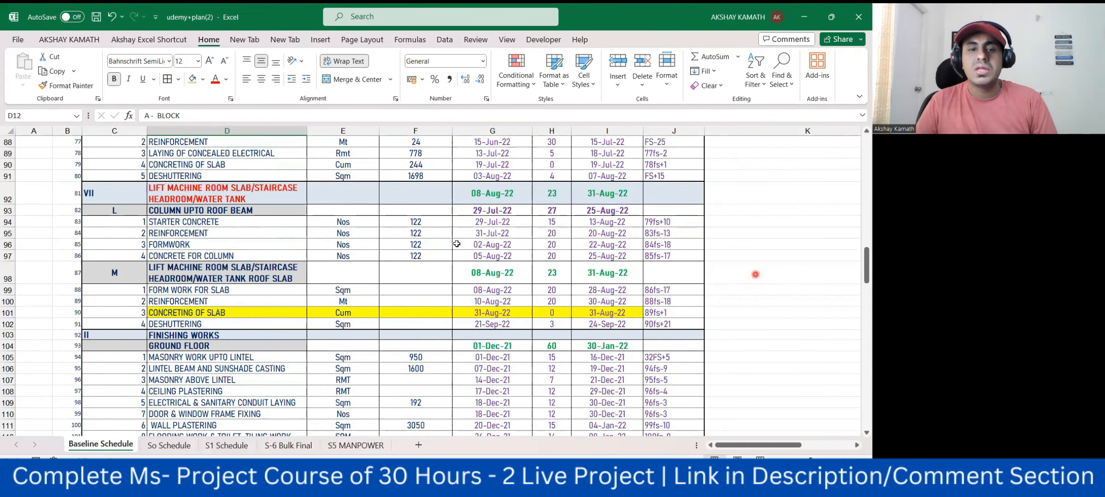
scroll(534, 253, down, 17)
scroll(401, 244, down, 12)
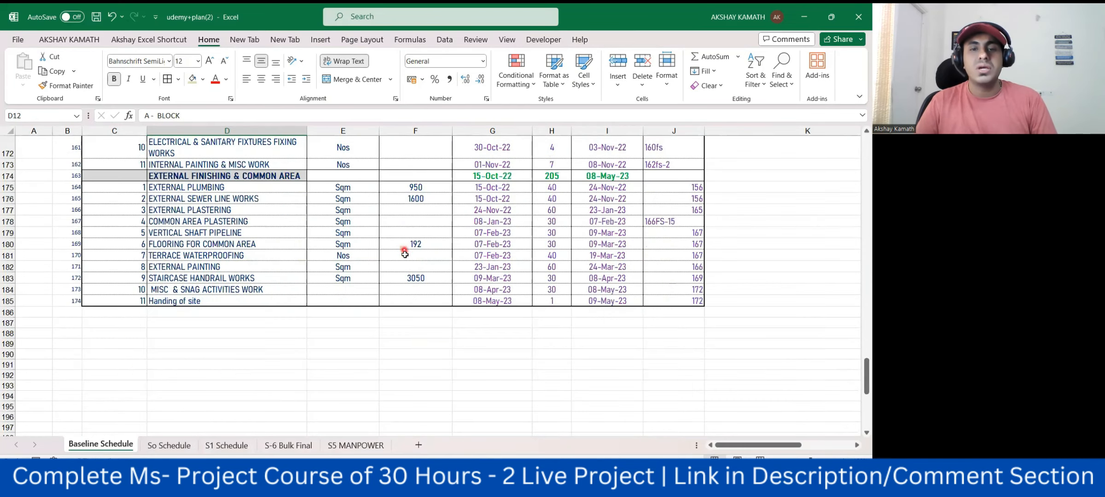
scroll(405, 253, up, 18)
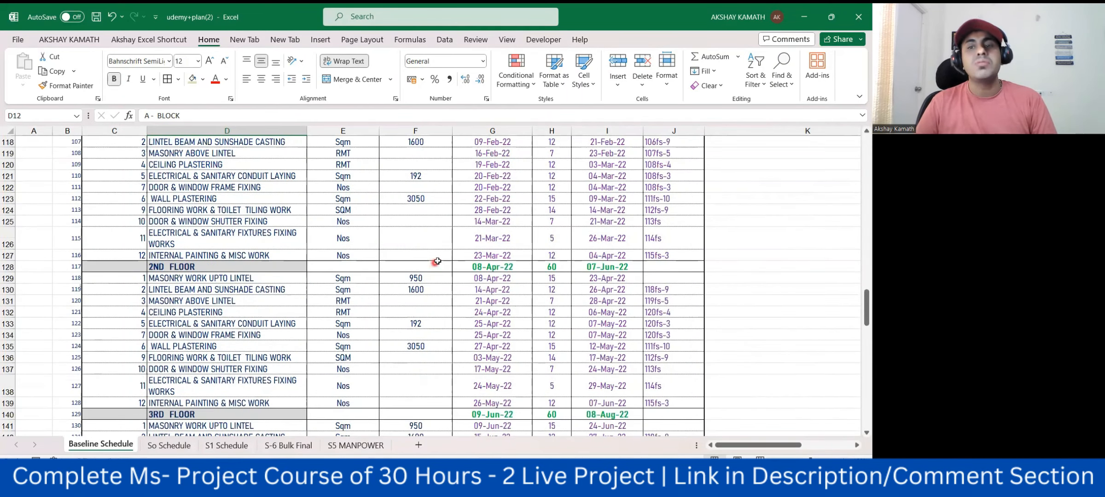
scroll(437, 261, up, 2)
scroll(438, 256, up, 15)
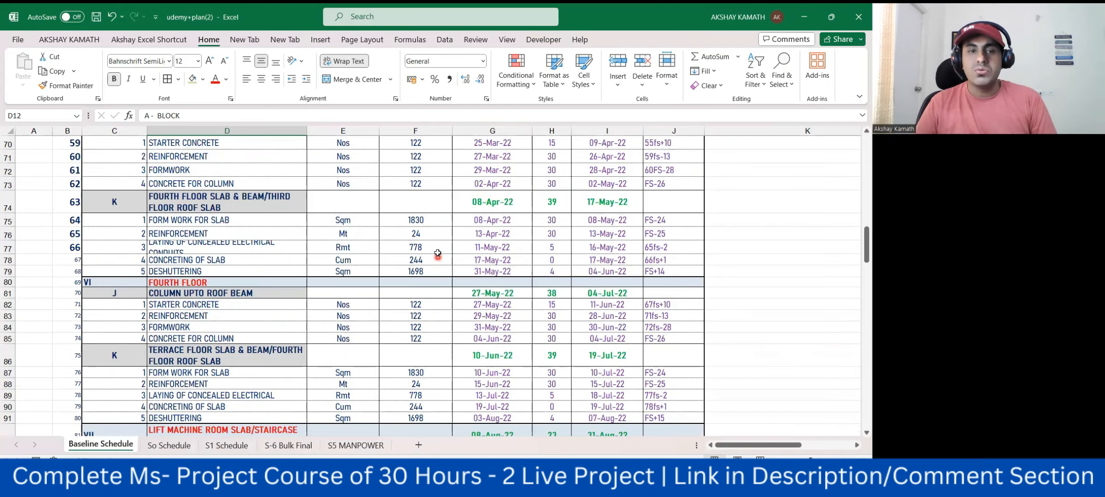
Widen the description column D to give its activity names more room.
scroll(437, 253, up, 20)
drag(306, 132, 343, 132)
scroll(345, 184, down, 1)
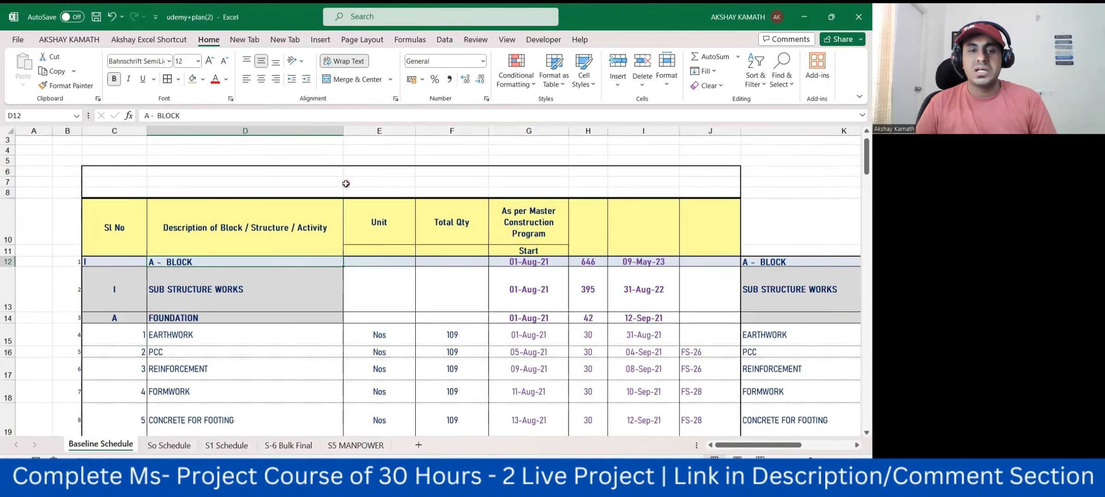
Undo the recent column widenings, the cleared group headings and the list copied into column K.
key(ctrl+z)
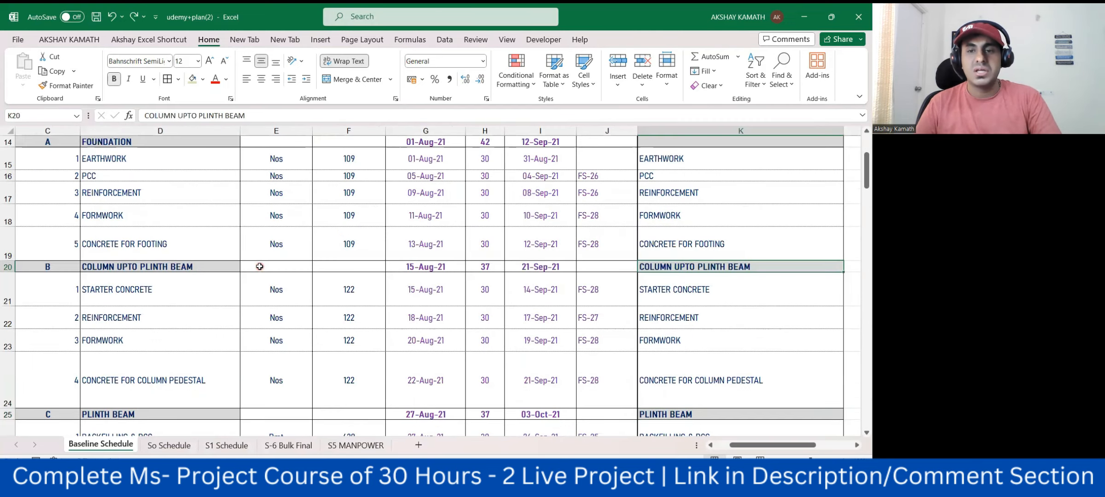
key(ctrl+z)
key(ctrl+z)
key(ctrl+z)
key(ctrl+z)
scroll(381, 288, up, 20)
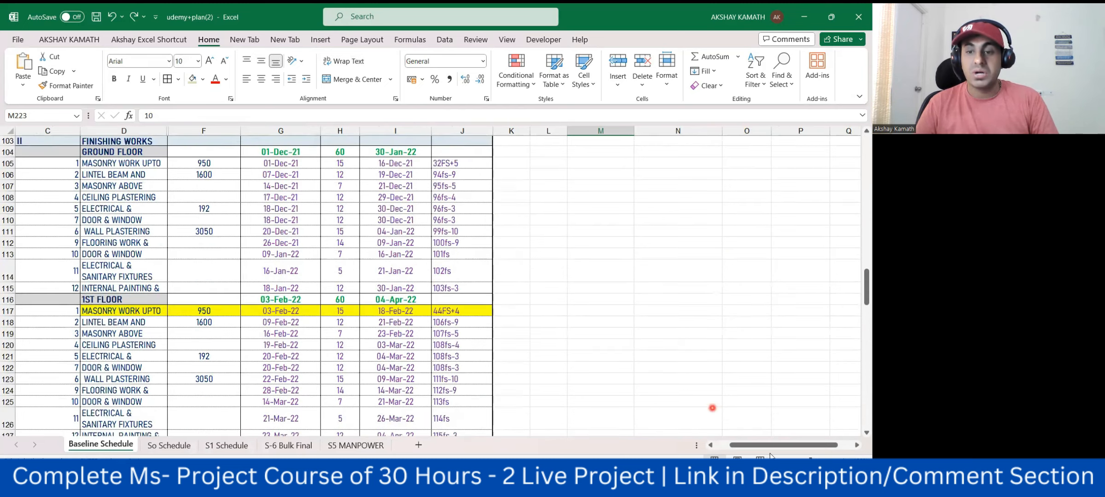
scroll(765, 446, left, 2)
scroll(231, 301, up, 20)
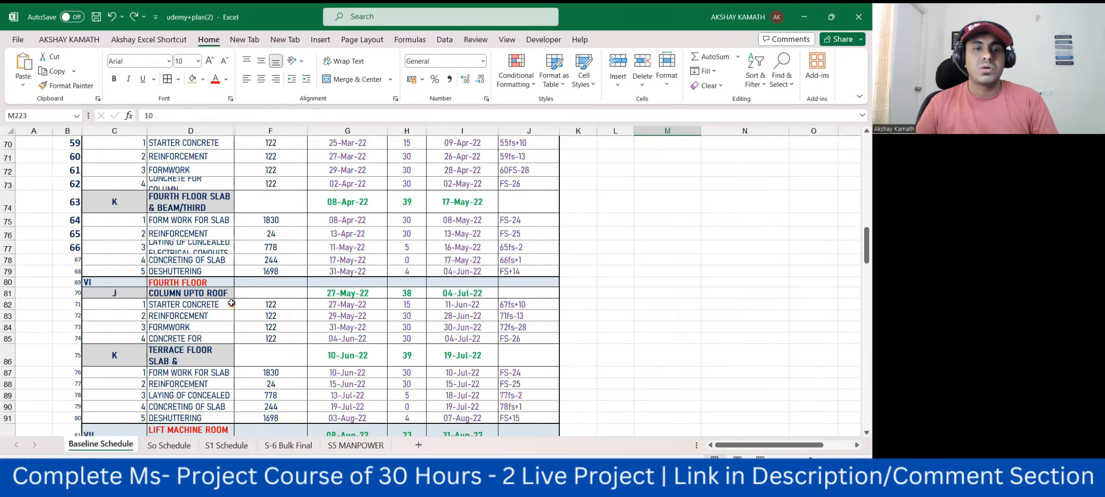
scroll(231, 301, up, 12)
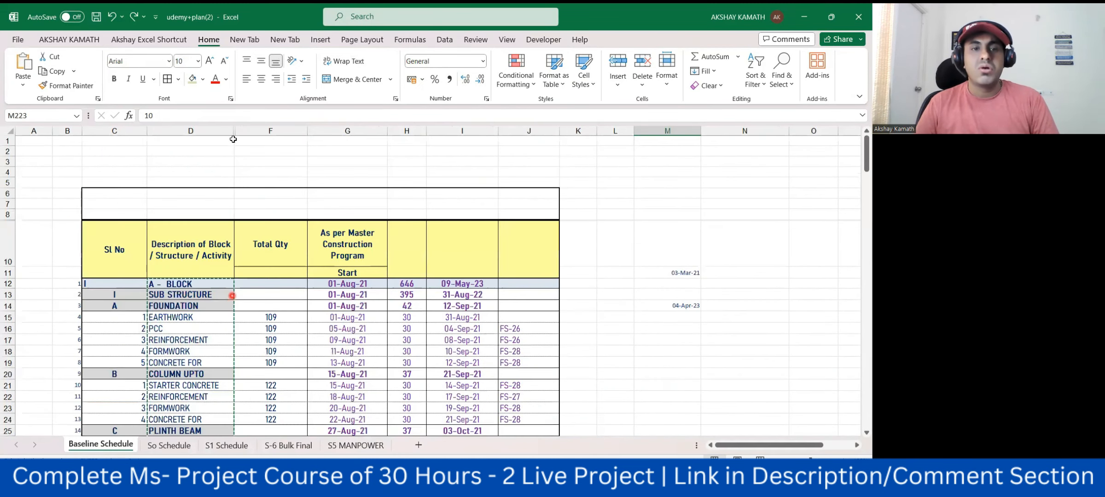
Widen column D so each activity description fits on one line, and cancel the pending copy of the descriptions.
drag(238, 133, 341, 133)
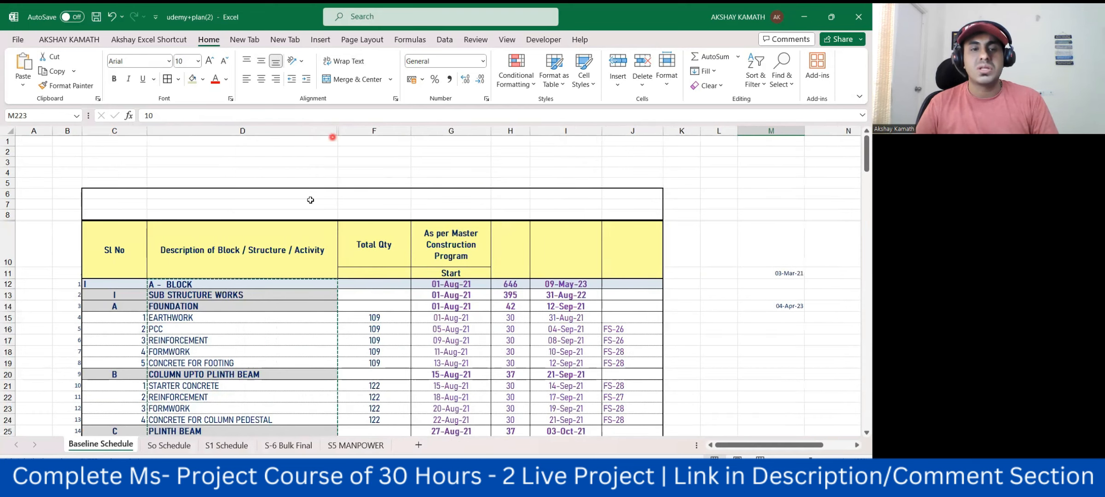
click(478, 309)
key(Escape)
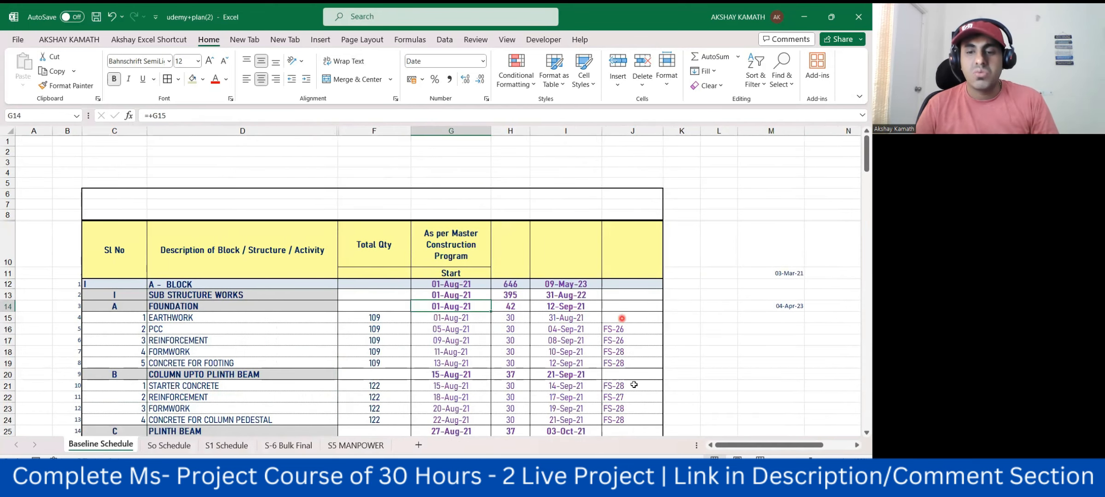
Switch to Microsoft Project and create a new blank project.
mouse_move(637, 480)
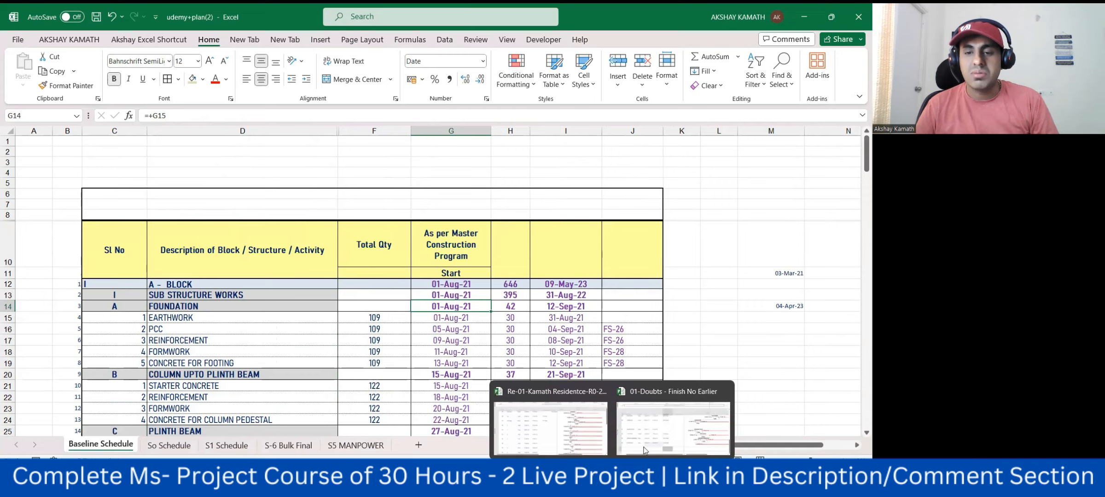
click(648, 441)
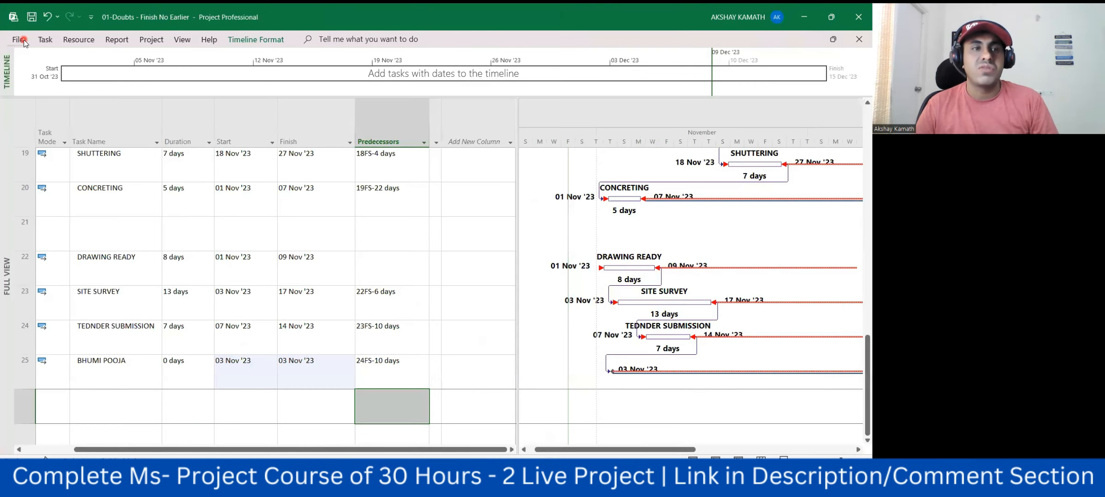
click(13, 40)
click(157, 151)
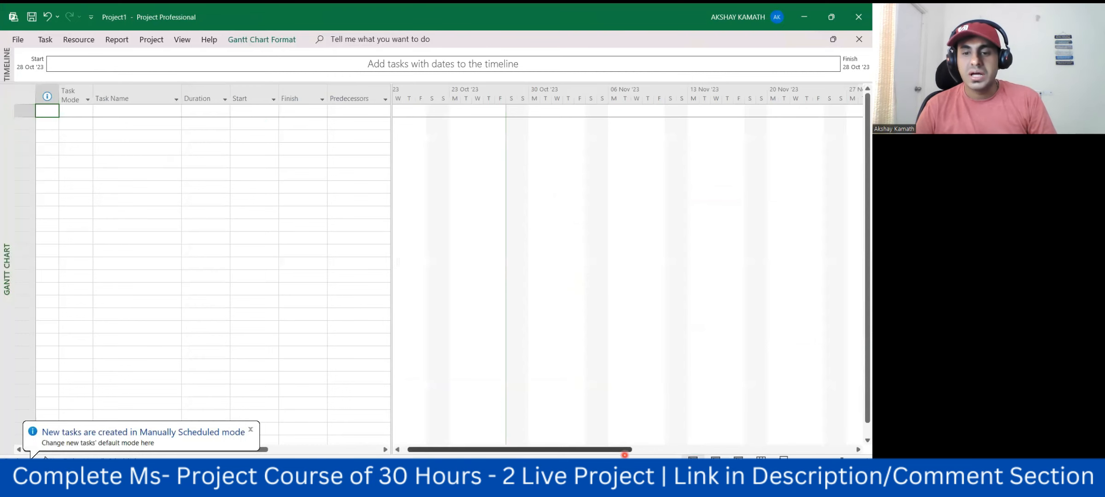
Return to the Excel baseline schedule and copy the descriptions in column D from A - BLOCK to Handing of site.
mouse_move(637, 480)
click(637, 428)
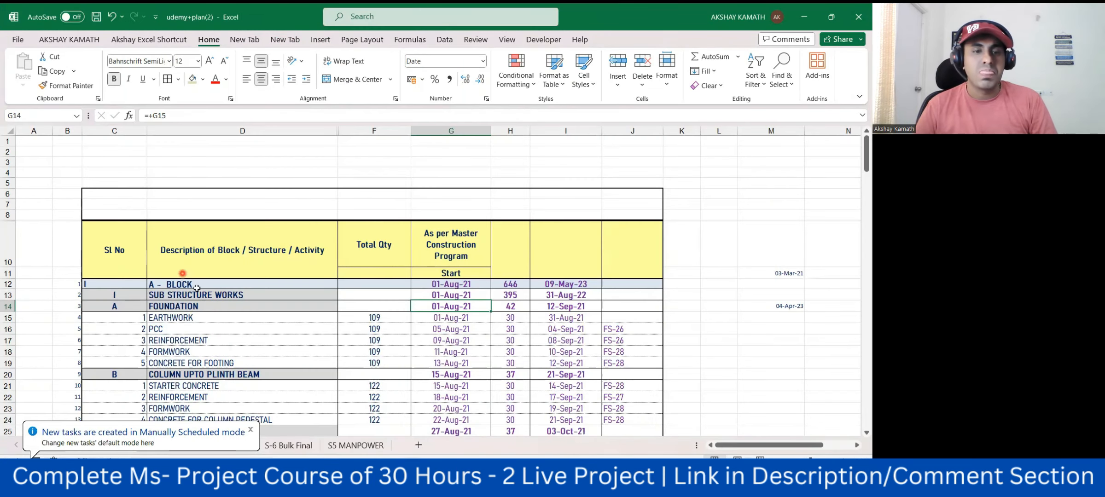
scroll(194, 286, up, 2)
drag(191, 221, 204, 395)
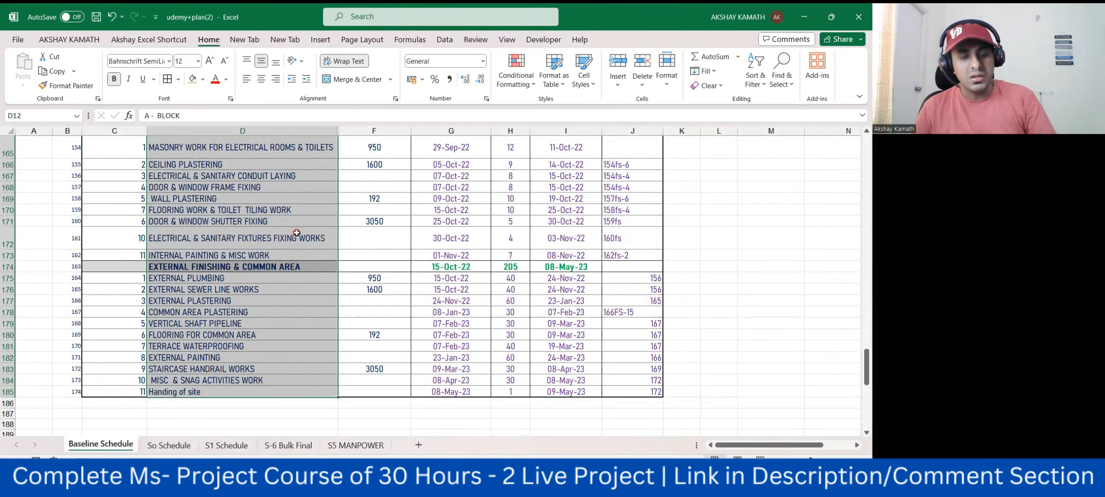
key(ctrl+c)
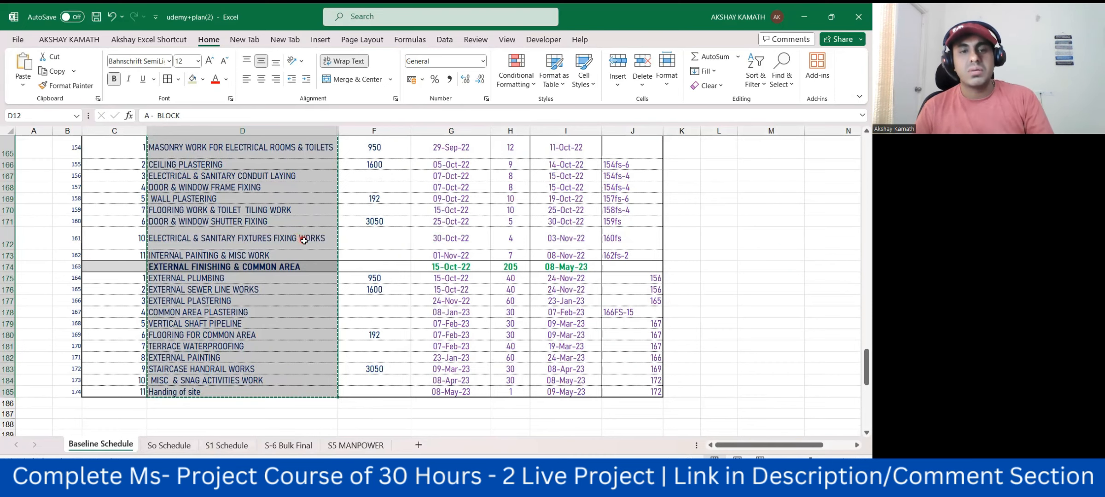
Switch to Project1 in Microsoft Project, paste the activity list as task names starting in row 2, and widen the Task Name column.
mouse_move(637, 488)
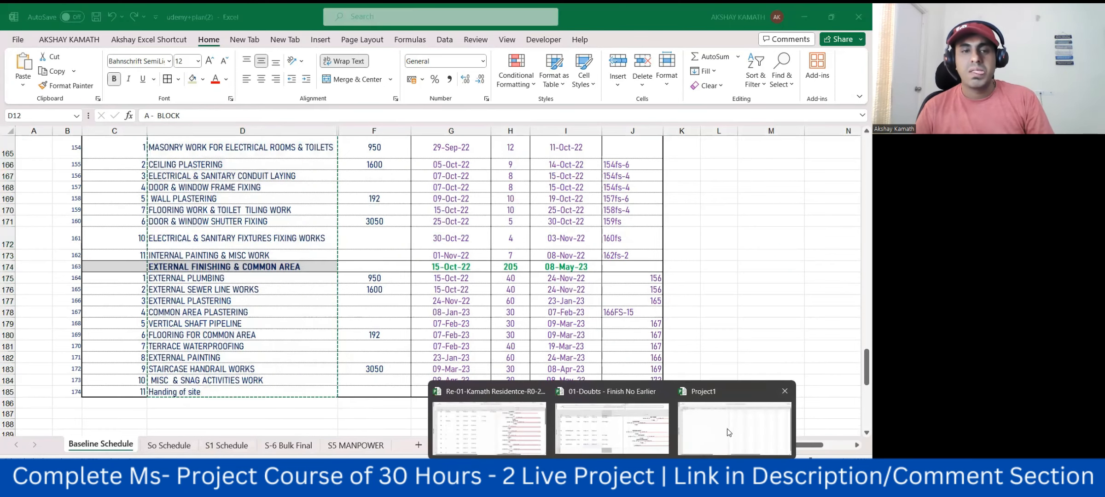
click(727, 430)
click(118, 124)
key(ctrl+v)
drag(182, 92, 283, 112)
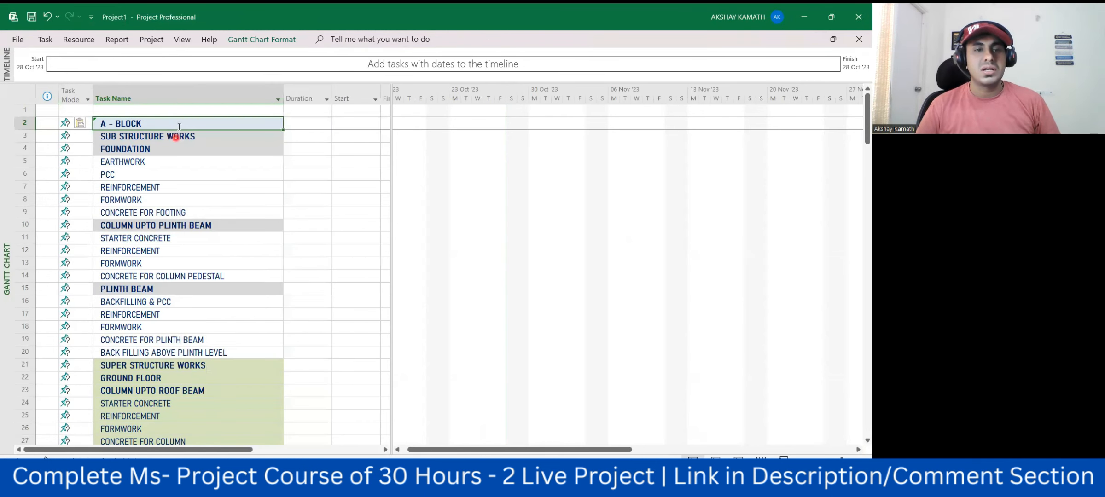
drag(179, 124, 180, 454)
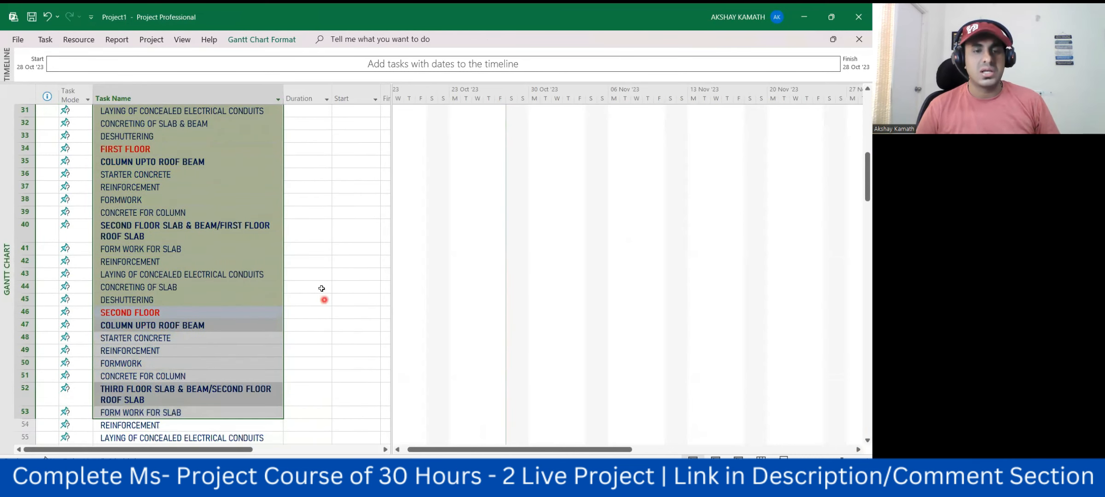
scroll(321, 291, up, 10)
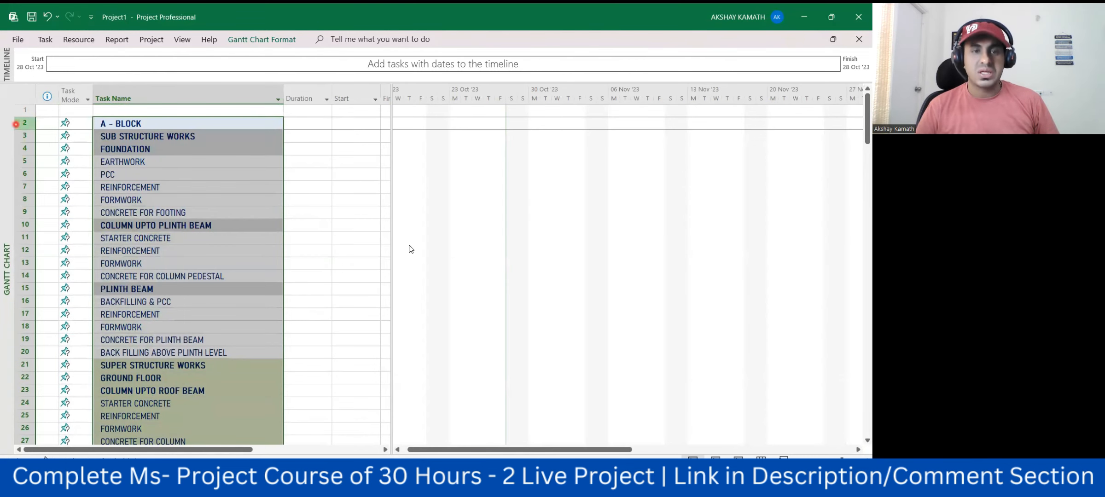
click(338, 214)
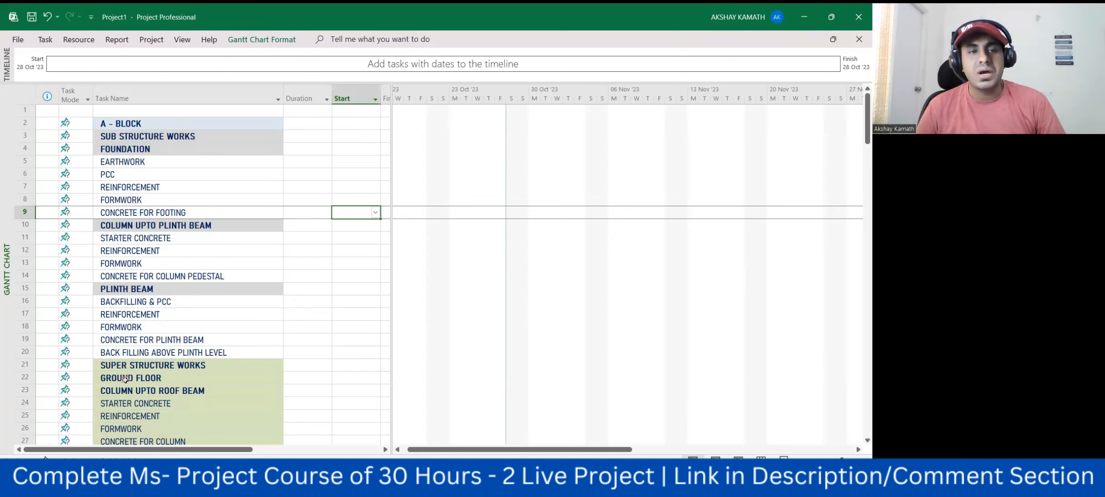
Enter KAMATH COMMERCIAL BUILDING as the task name in the empty first row above A - BLOCK.
click(122, 111)
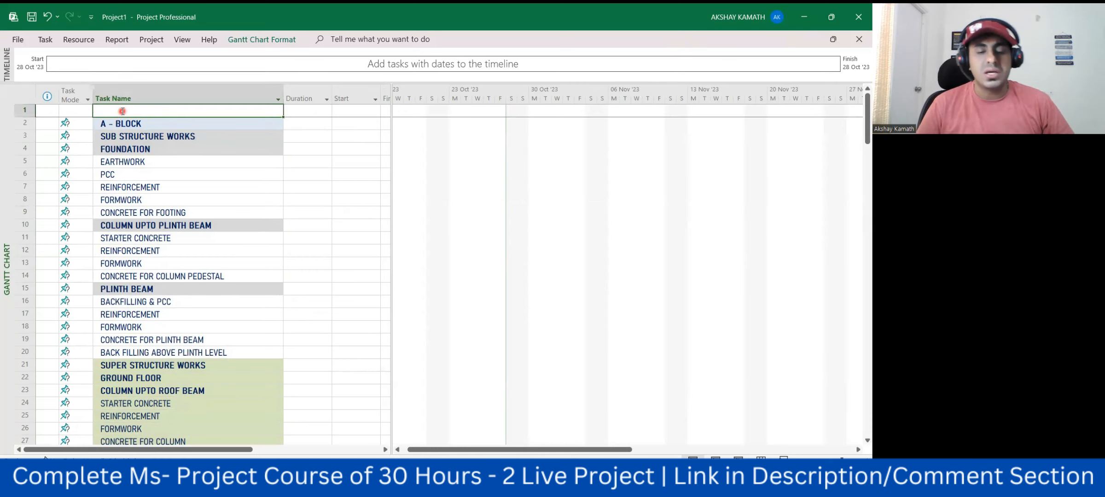
text(KAMA)
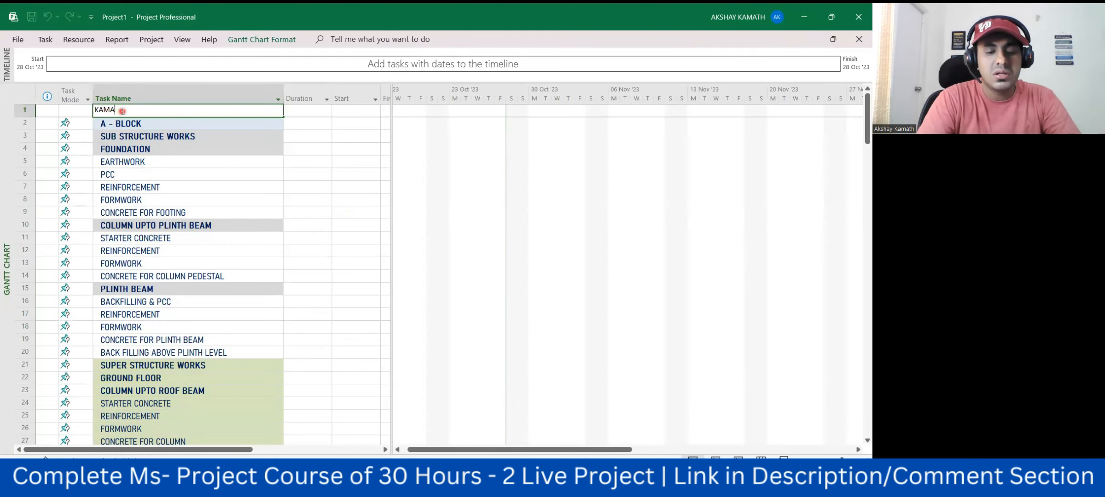
text(TH COMMER)
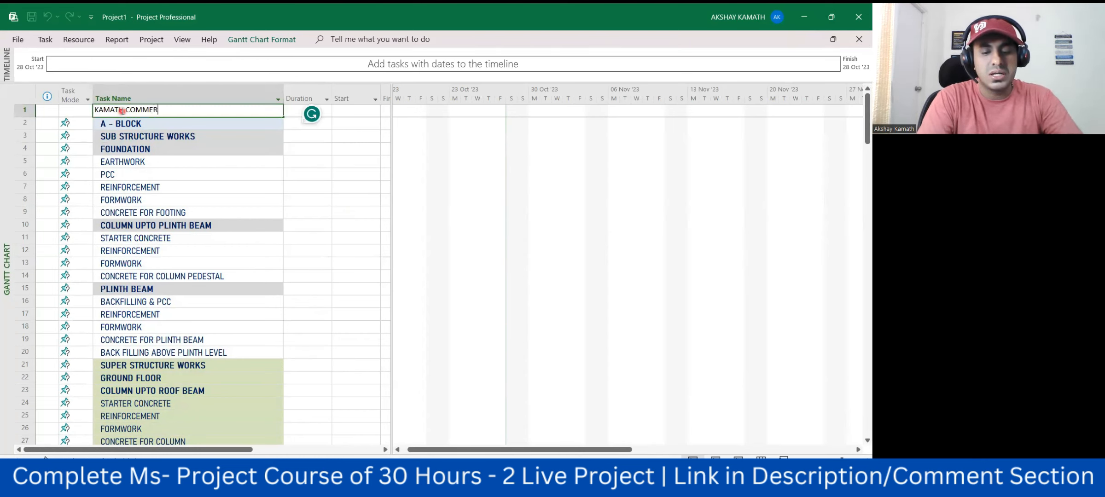
text(CIAL bUILDI)
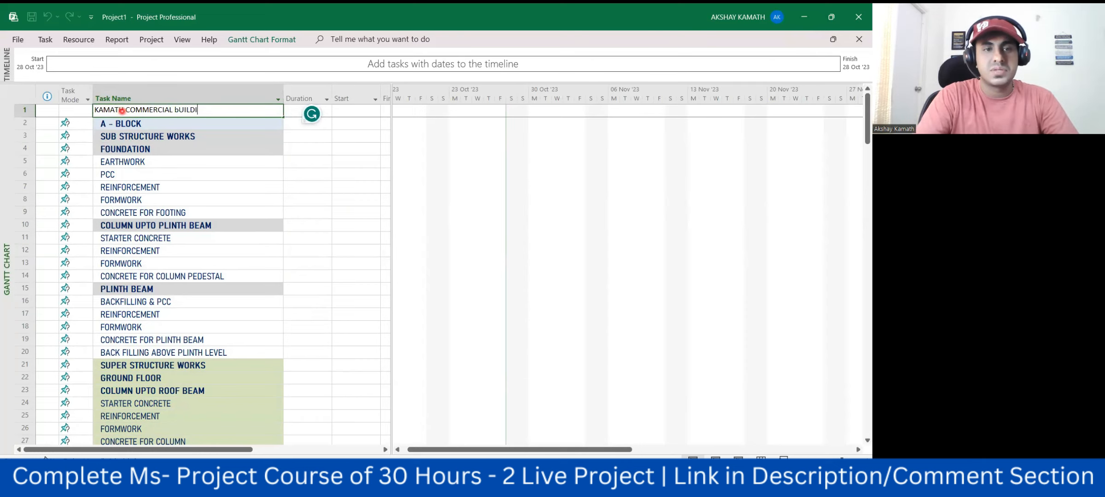
key(BackSpace)
key(BackSpace)
text(BUILDING)
click(350, 255)
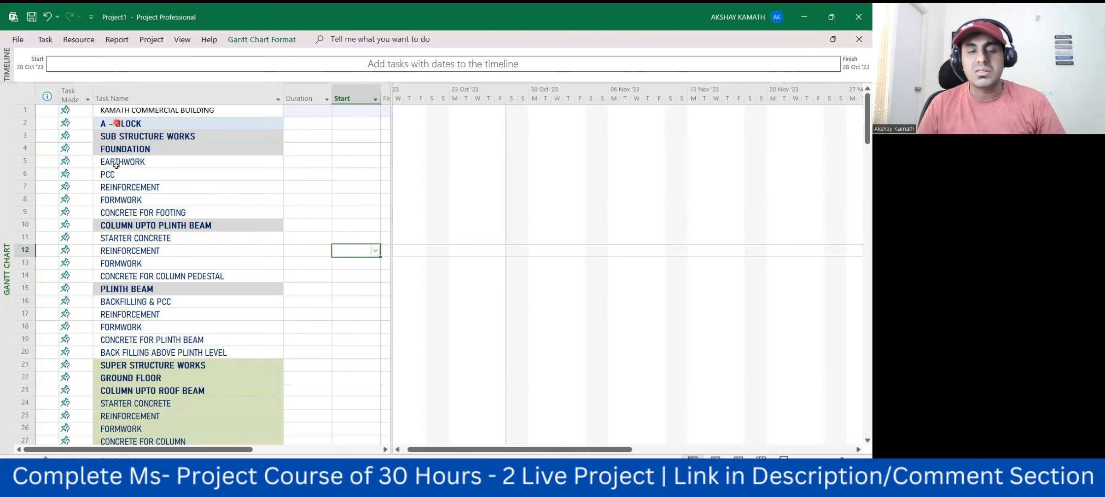
Review the pasted task list from A - BLOCK through the floor-by-floor structure groups to find where to shorten it.
drag(138, 123, 152, 445)
drag(45, 459, 235, 417)
scroll(229, 336, up, 10)
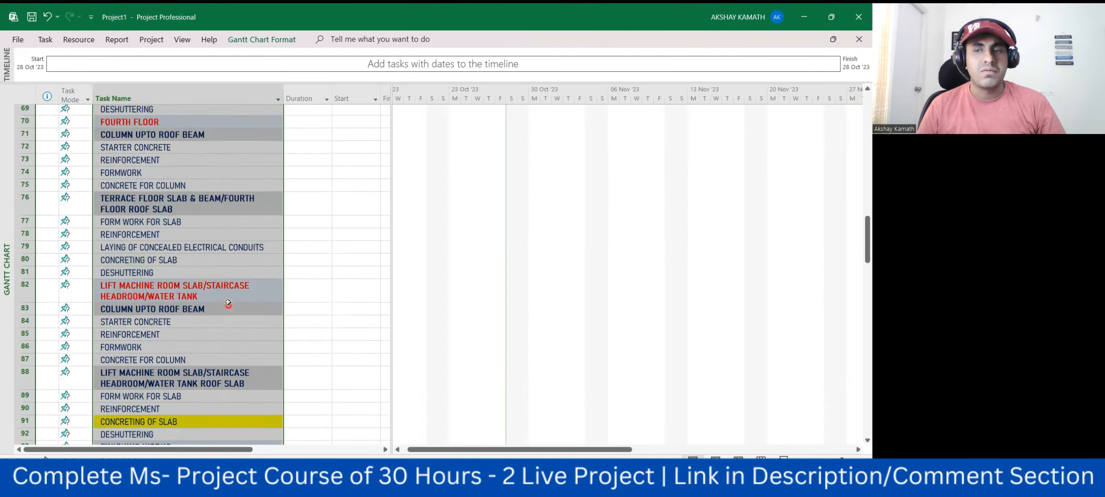
scroll(228, 303, up, 20)
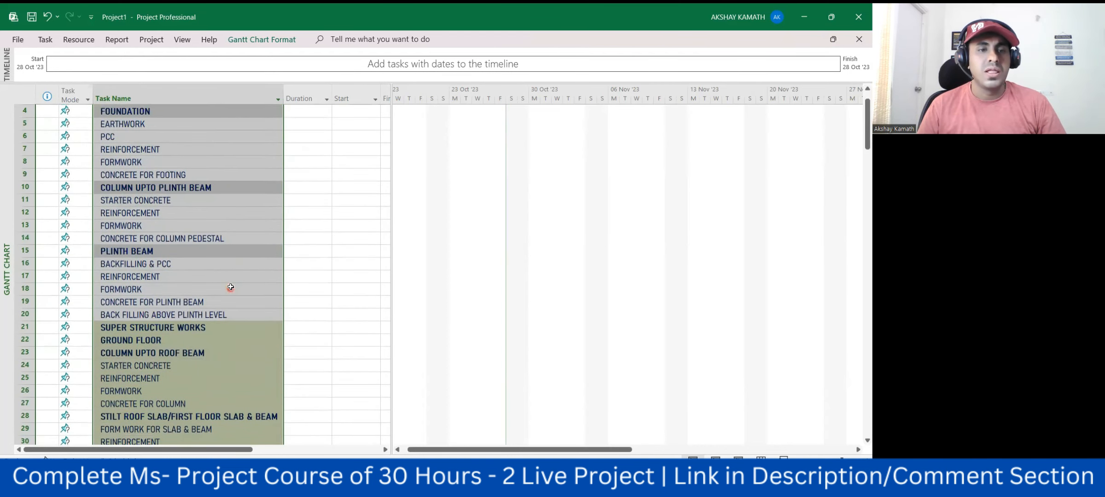
scroll(231, 287, up, 2)
scroll(229, 265, down, 7)
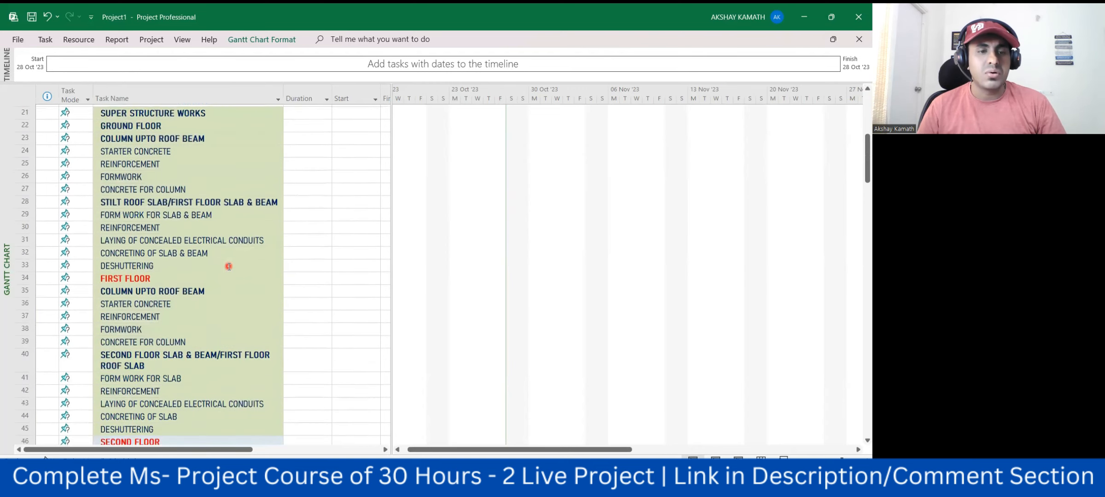
scroll(229, 265, down, 4)
scroll(166, 185, down, 2)
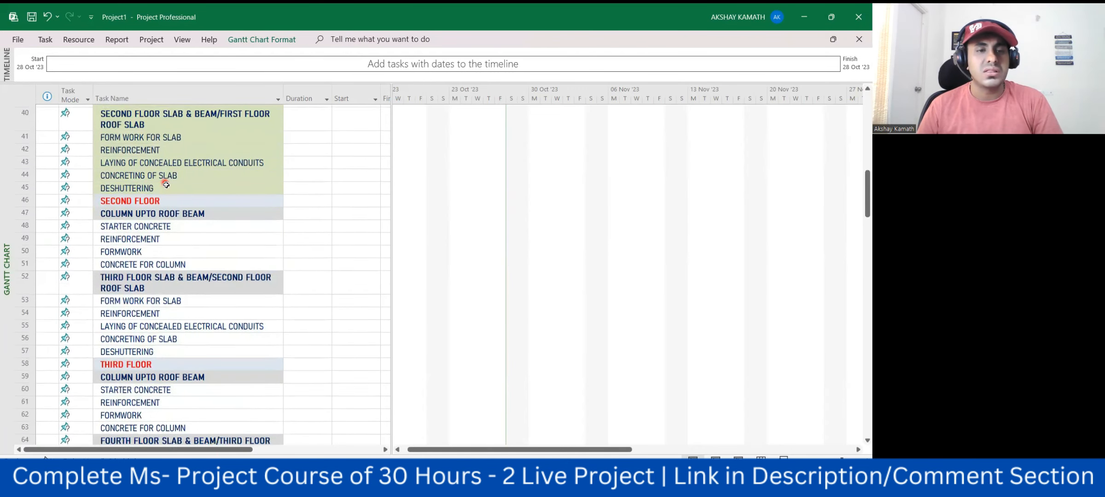
scroll(166, 185, down, 2)
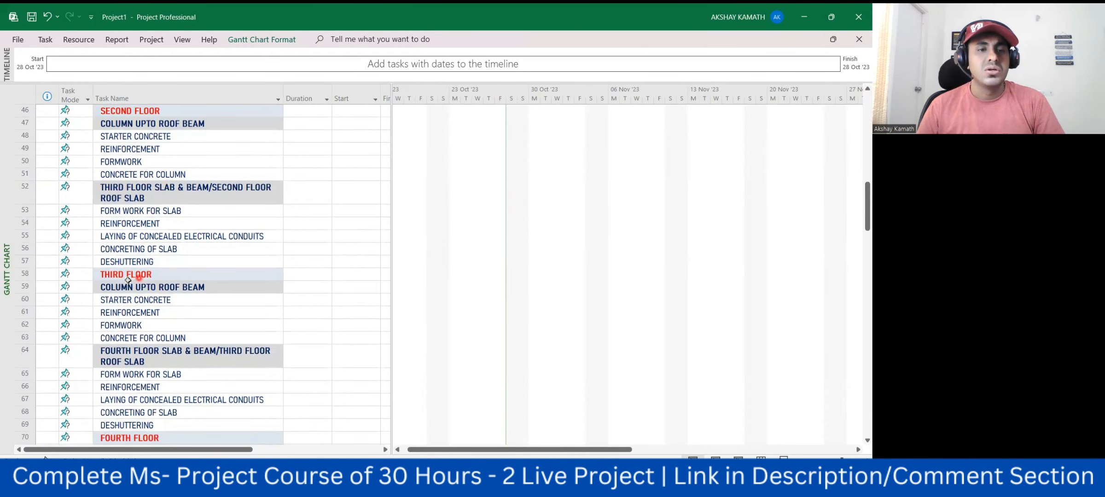
click(122, 278)
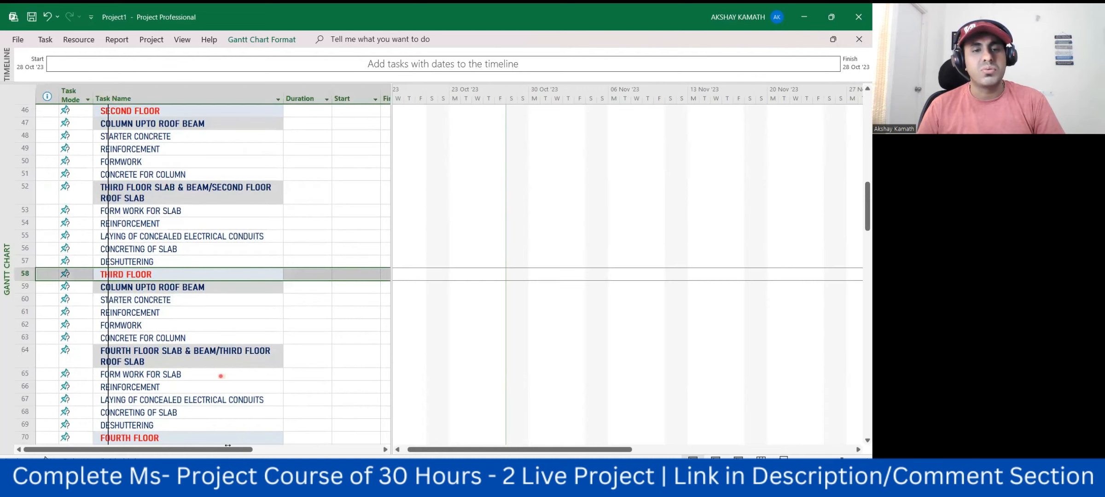
key(alt+shift+Right)
key(ctrl+z)
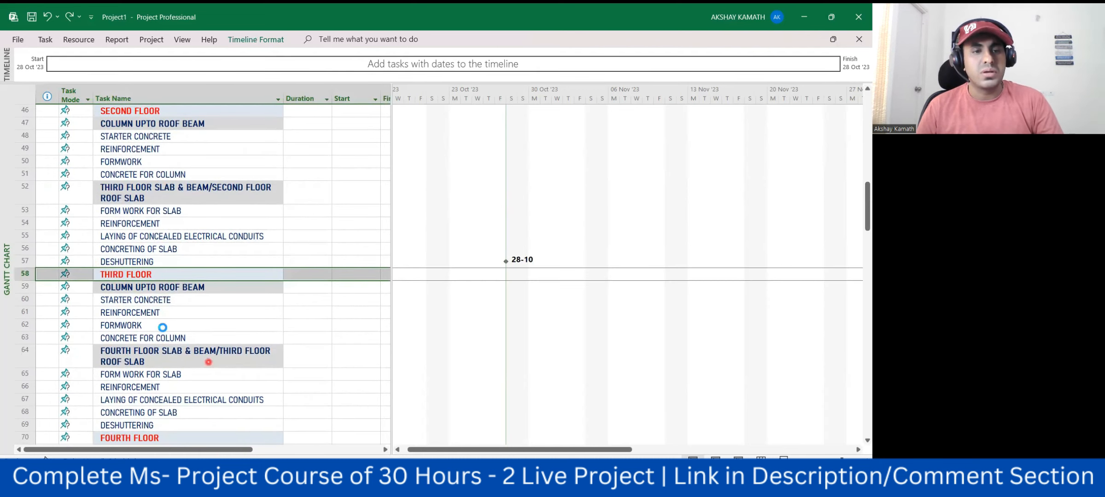
drag(30, 274, 55, 345)
key(ctrl+z)
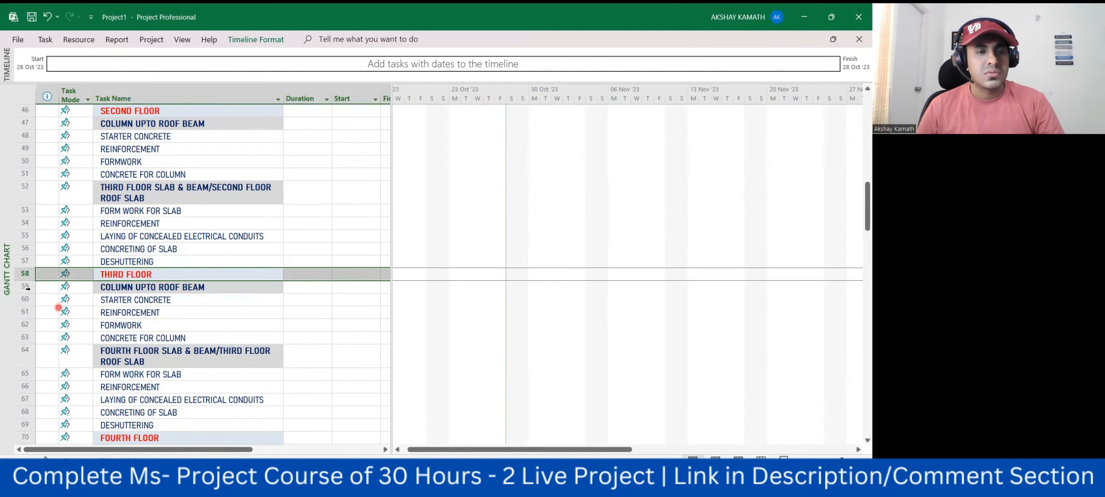
Move THIRD FLOOR below the COLUMN UPTO ROOF BEAM task that follows it, and delete every task from THIRD FLOOR to the end.
mouse_move(24, 274)
mouse_down()
mouse_move(18, 394)
mouse_move(22, 288)
mouse_up()
drag(26, 449, 27, 446)
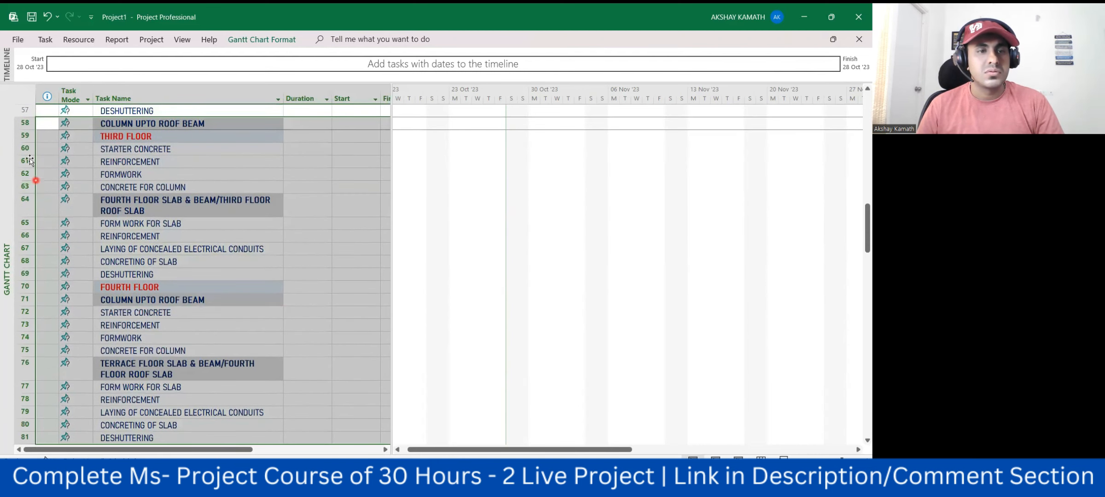
drag(24, 136, 21, 204)
drag(13, 449, 44, 406)
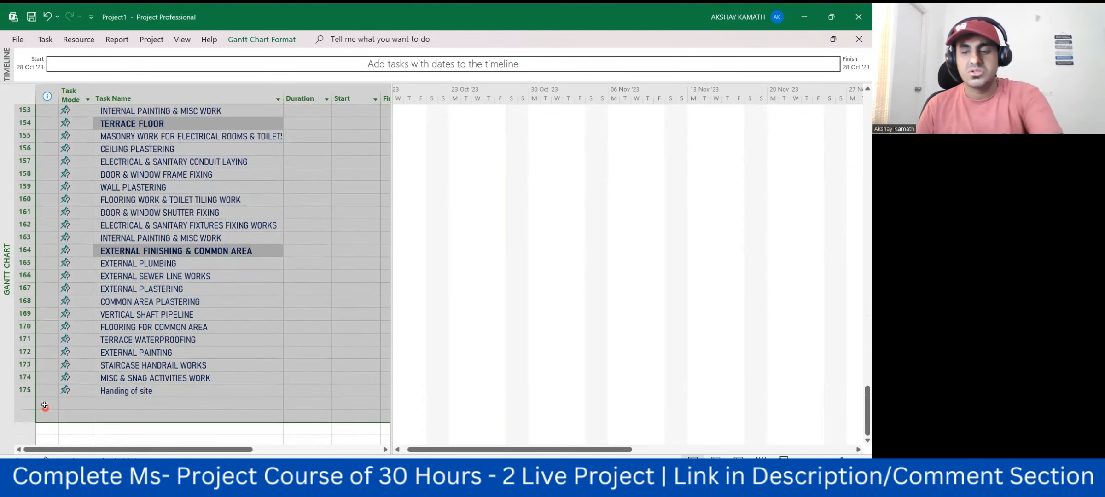
key(Delete)
scroll(249, 217, up, 11)
scroll(263, 214, up, 9)
click(343, 212)
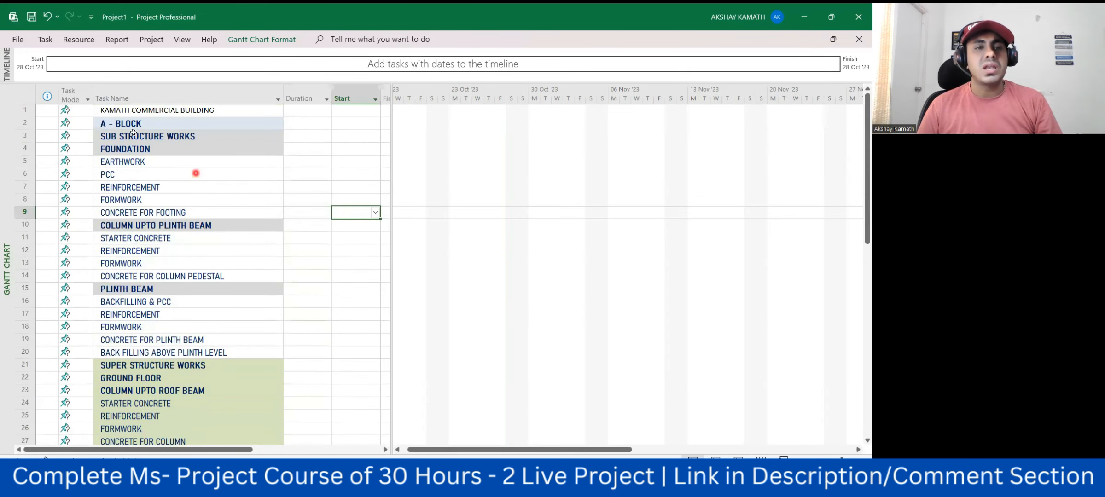
drag(129, 124, 172, 439)
scroll(395, 254, up, 11)
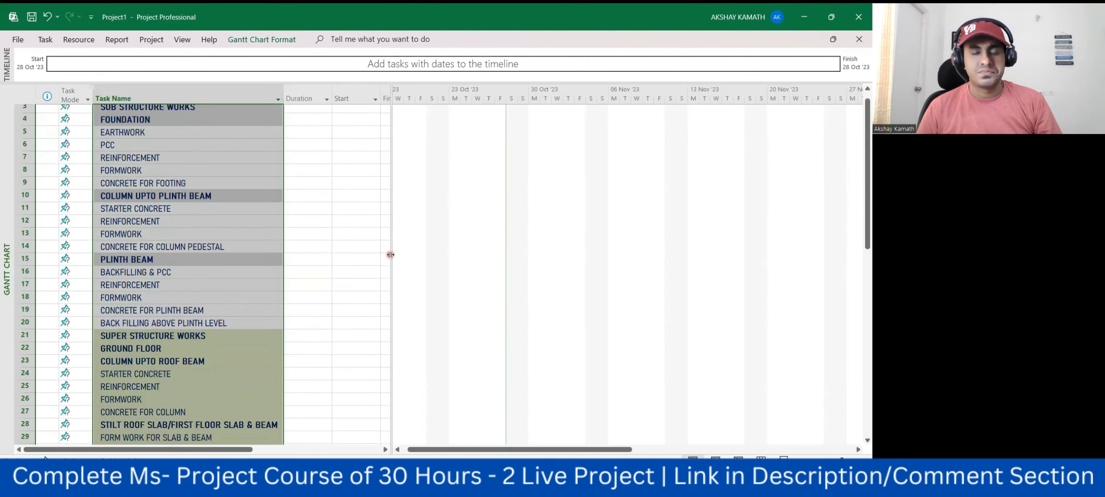
click(384, 261)
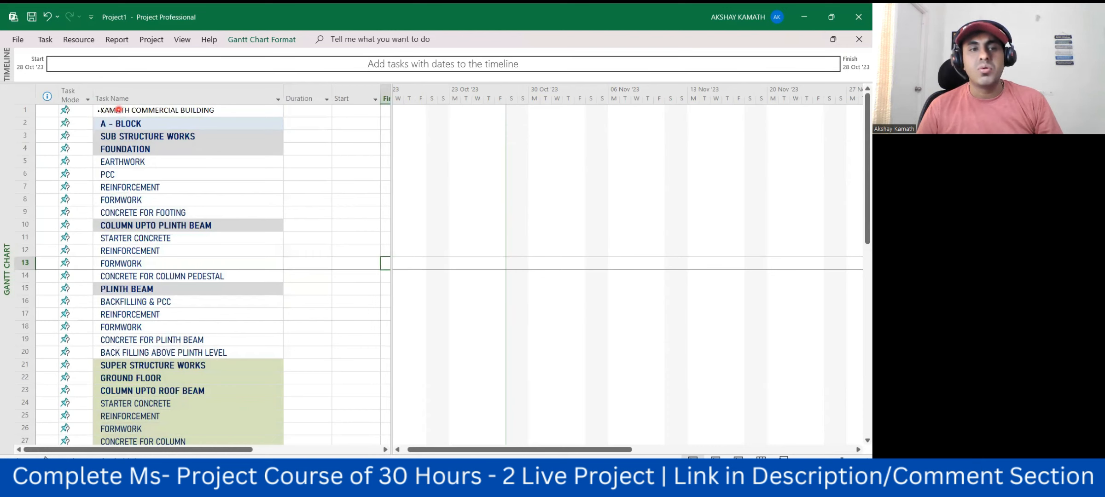
Insert a new task above A - BLOCK and undo the insertion, doing this twice.
click(26, 124)
right_click(26, 123)
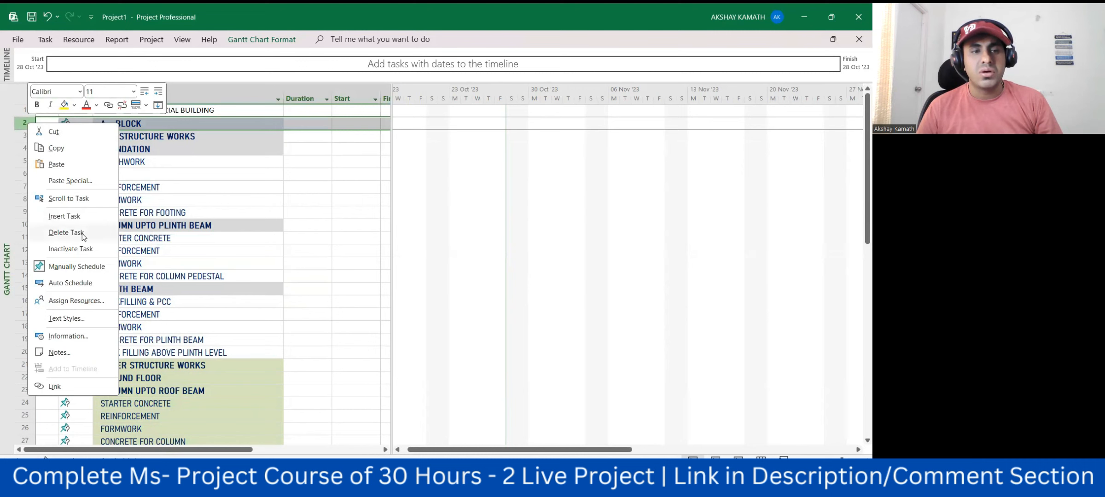
click(65, 217)
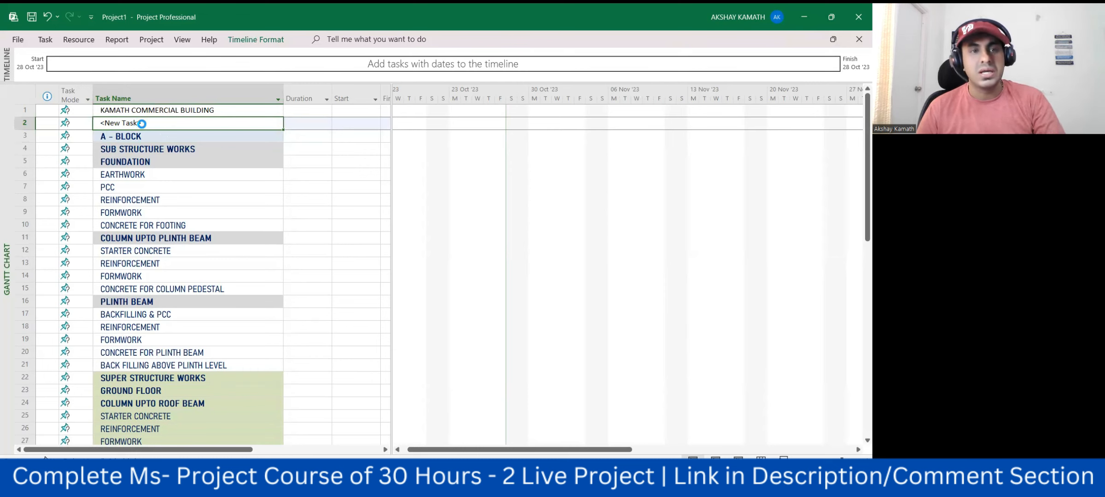
key(ctrl+z)
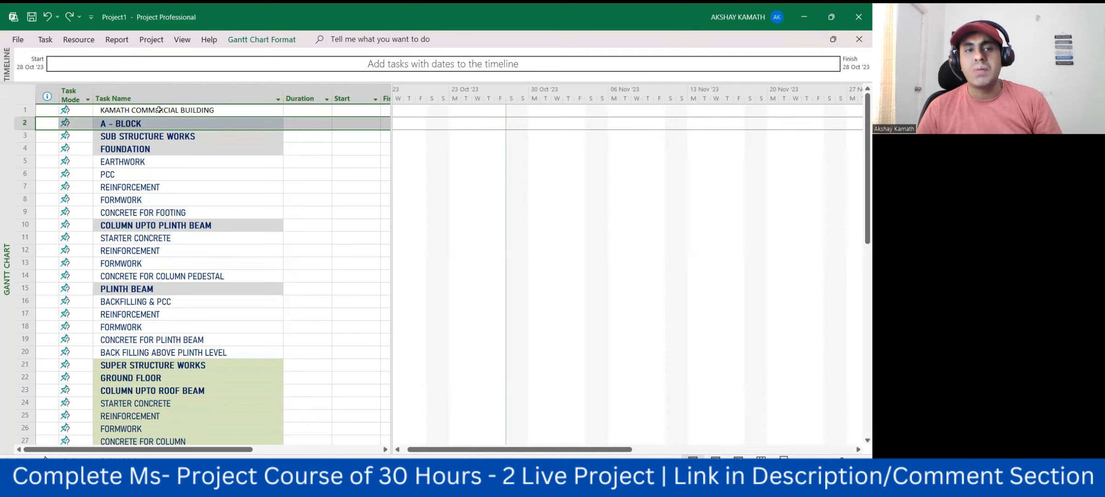
right_click(26, 125)
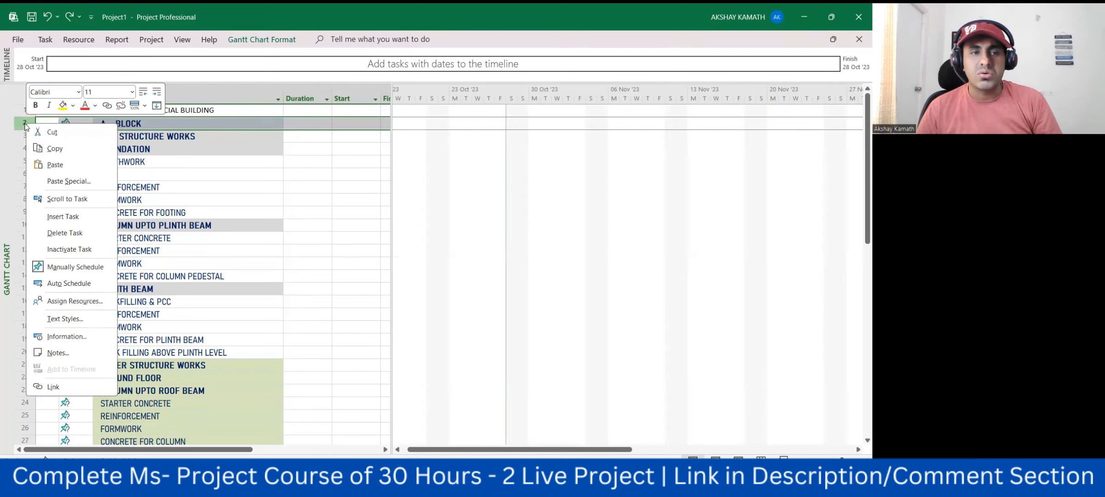
click(64, 216)
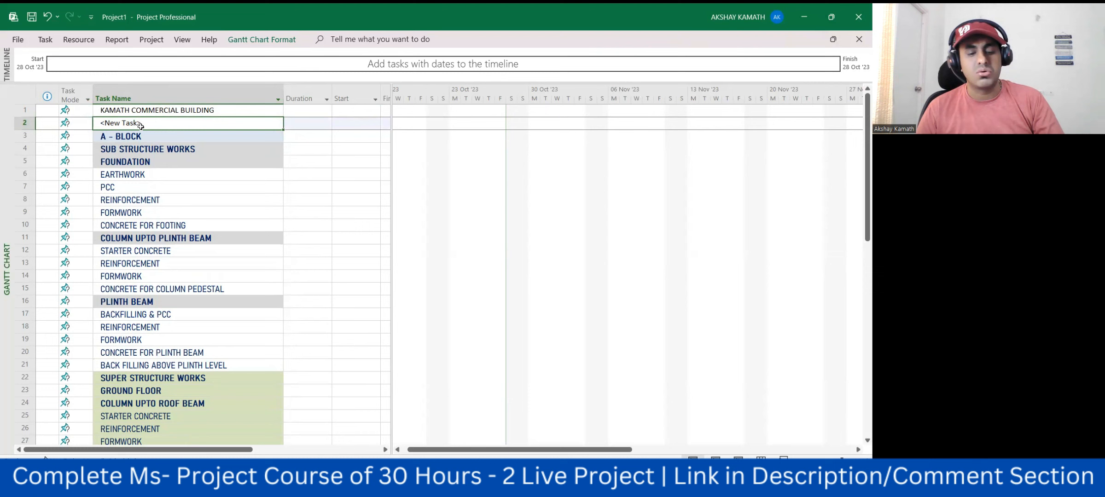
key(ctrl+z)
Indent every task from A - BLOCK down to the last COLUMN UPTO ROOF BEAM one level under KAMATH COMMERCIAL BUILDING.
drag(138, 123, 173, 338)
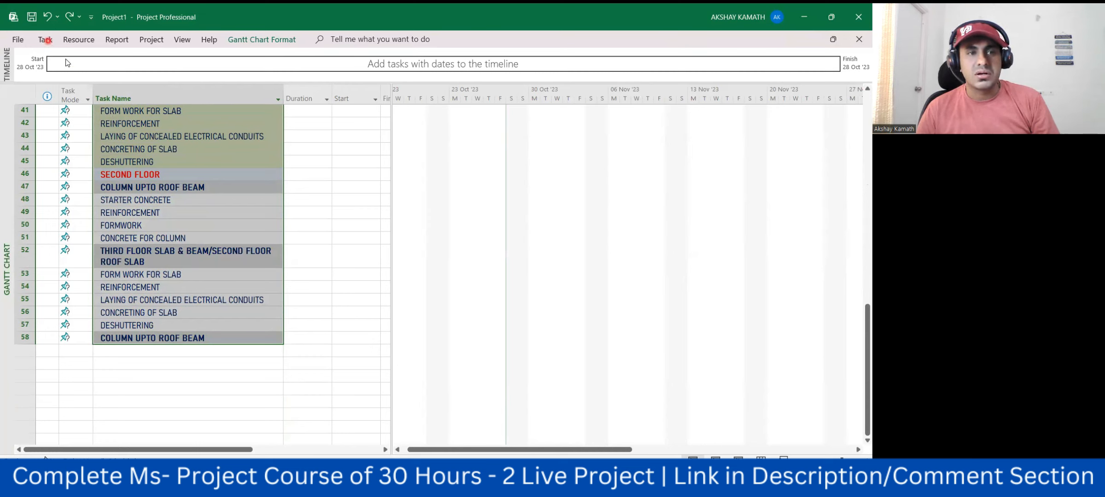
click(47, 40)
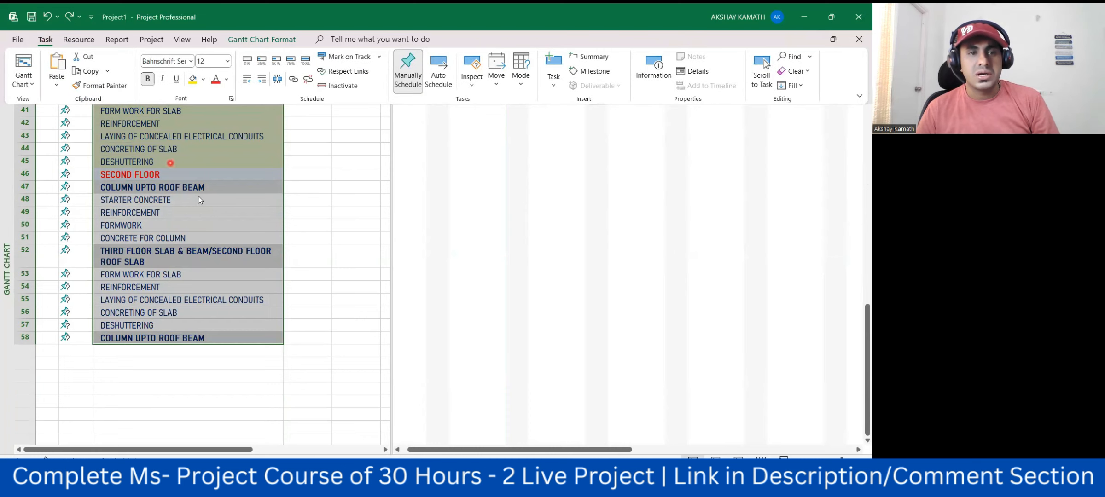
scroll(199, 199, up, 13)
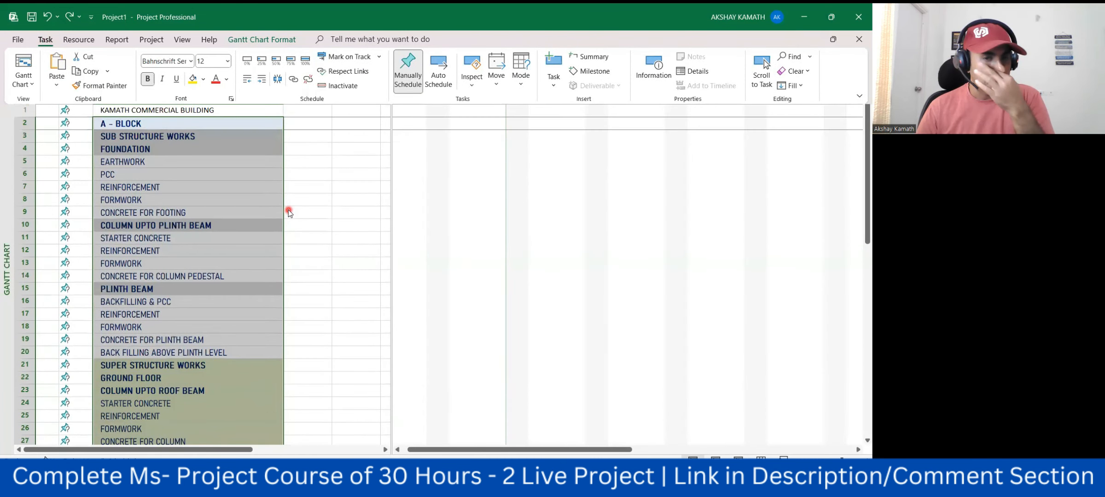
click(247, 81)
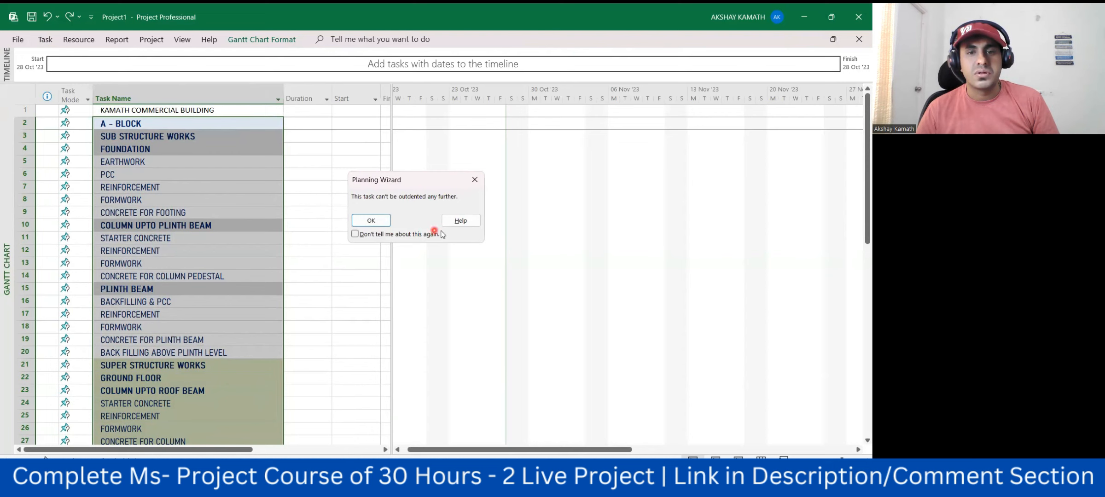
click(466, 187)
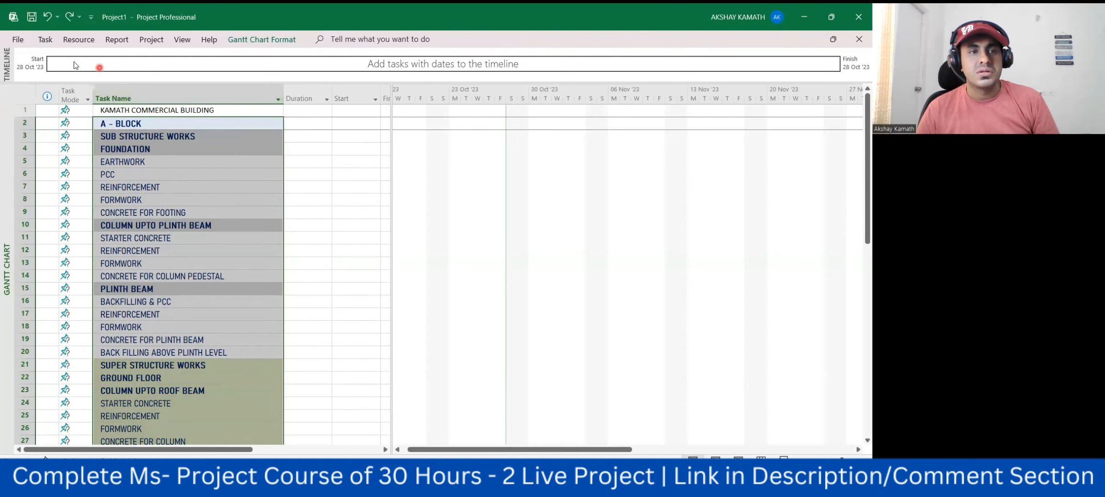
click(45, 39)
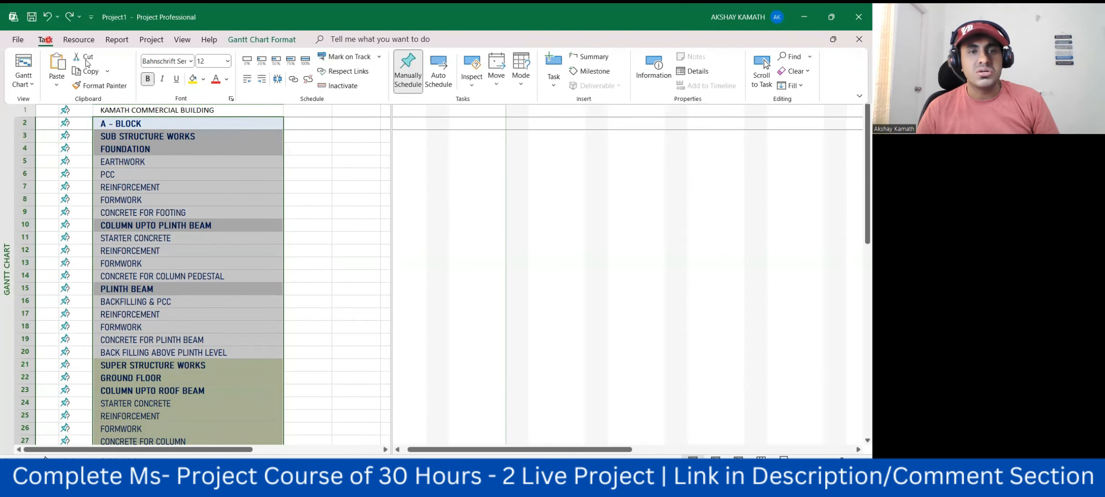
click(264, 80)
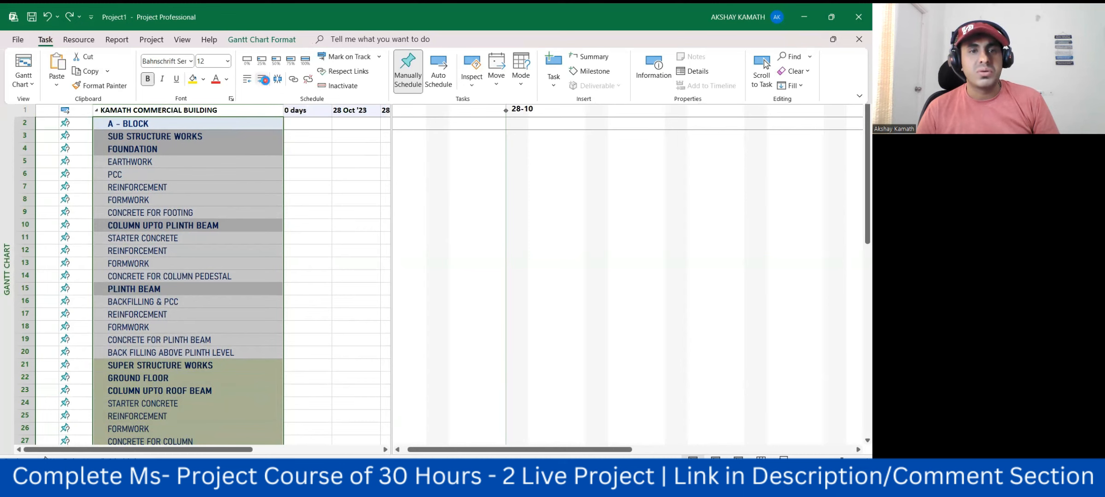
click(300, 236)
click(317, 231)
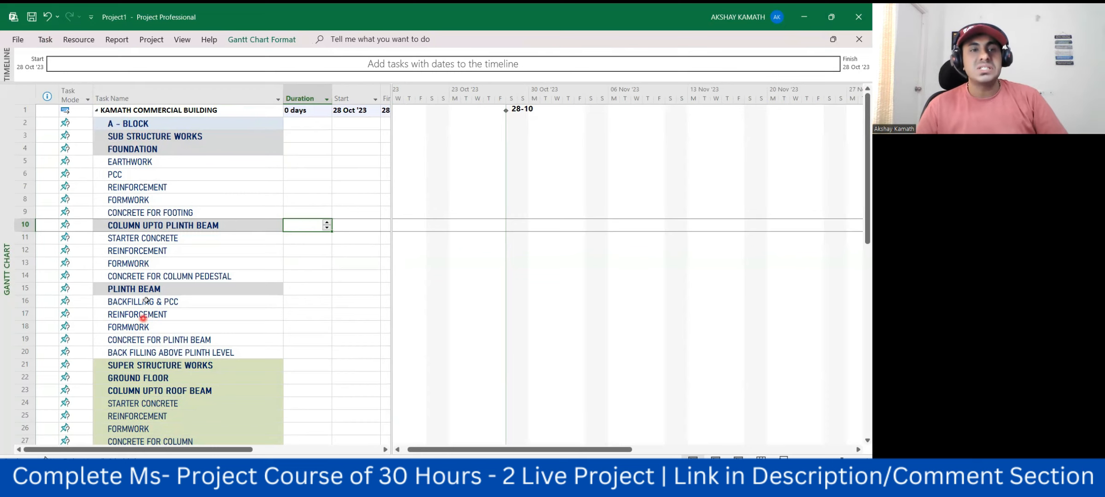
Indent every task from SUB STRUCTURE WORKS down to the last COLUMN UPTO ROOF BEAM one level under A - BLOCK.
click(120, 121)
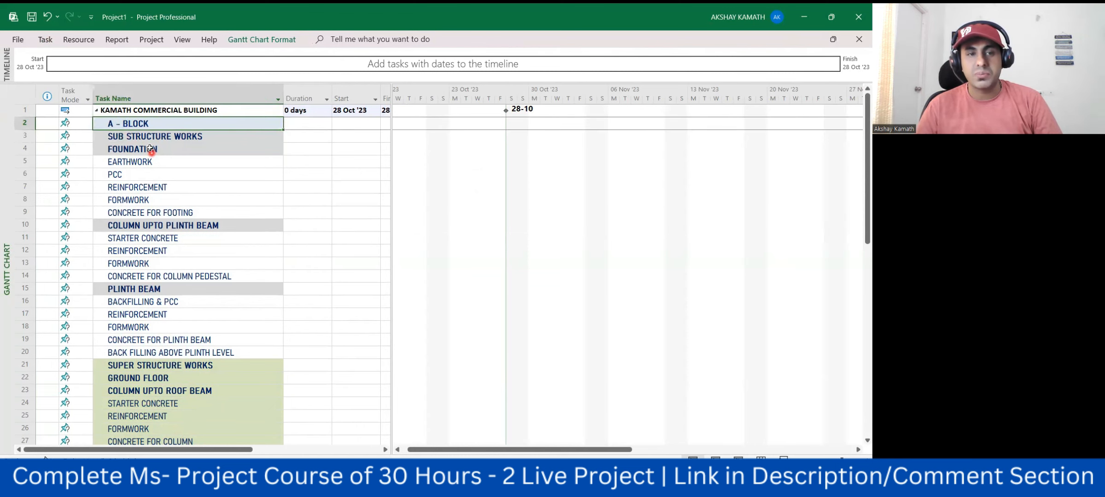
scroll(145, 140, down, 17)
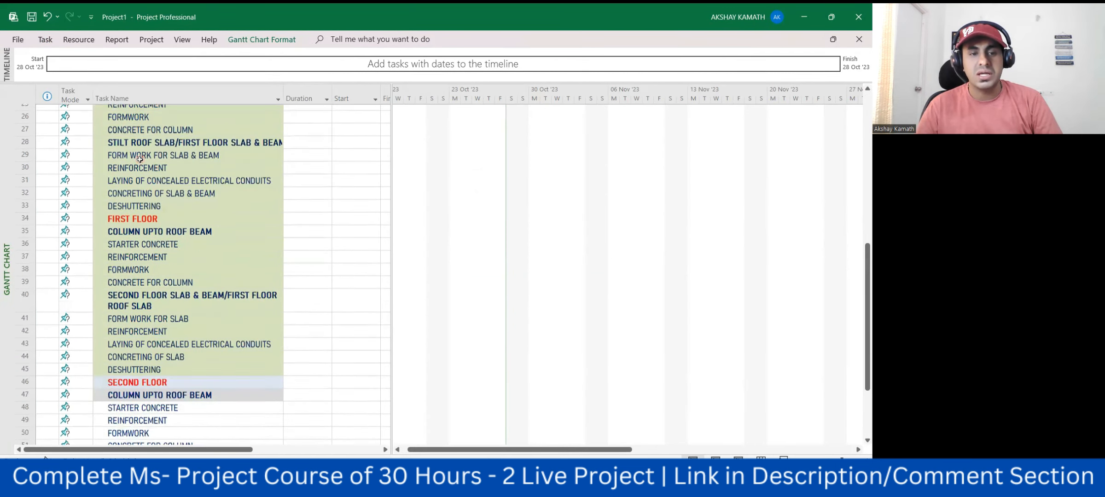
scroll(146, 205, up, 17)
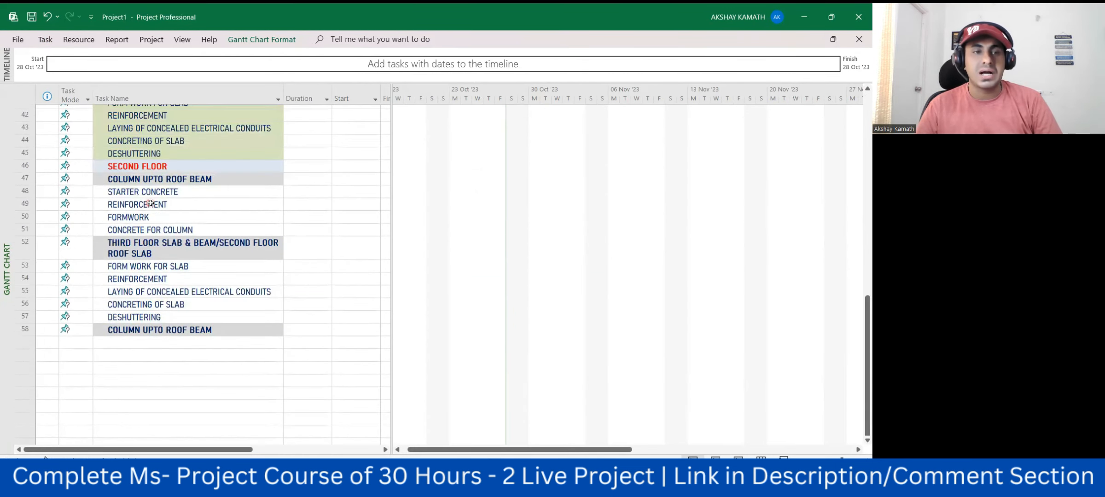
click(162, 188)
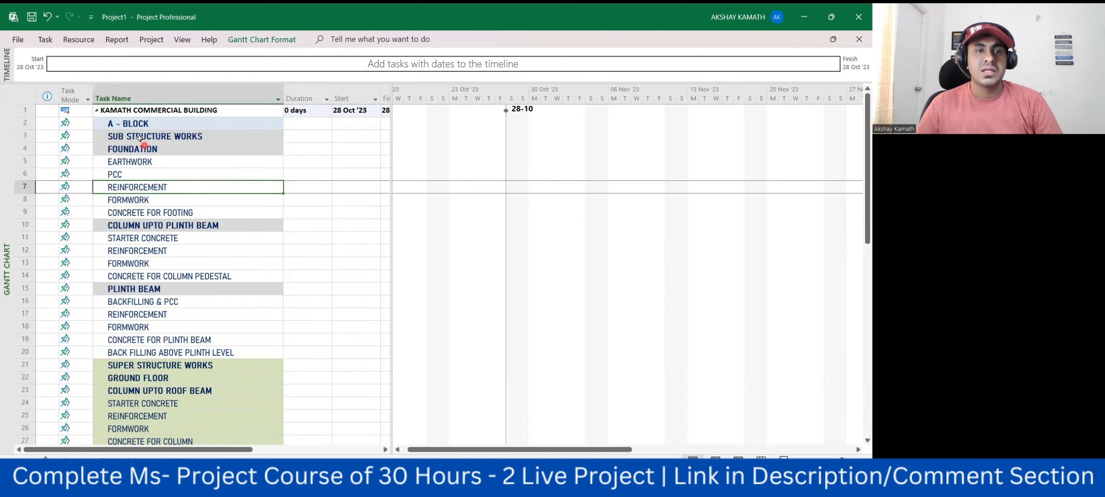
drag(143, 136, 164, 377)
drag(169, 413, 198, 340)
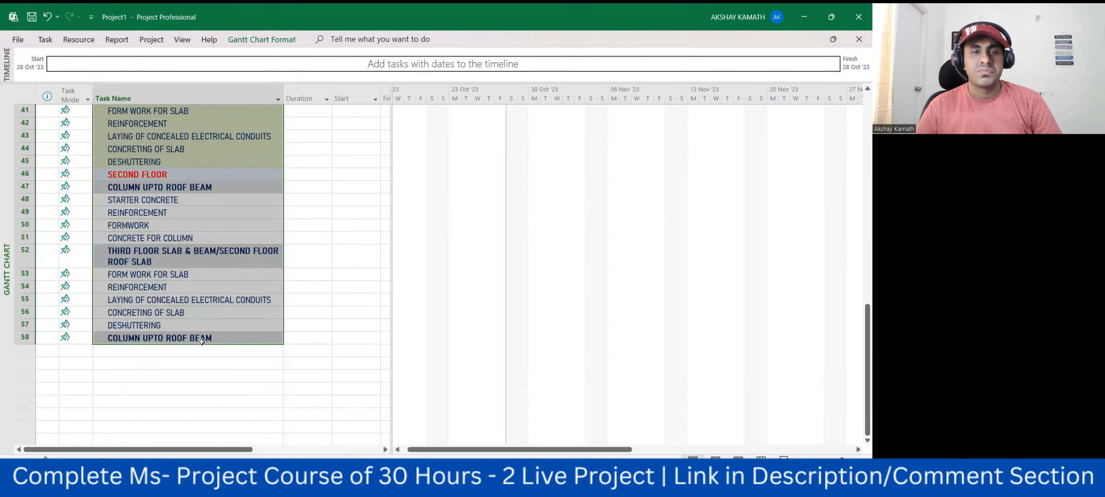
click(45, 40)
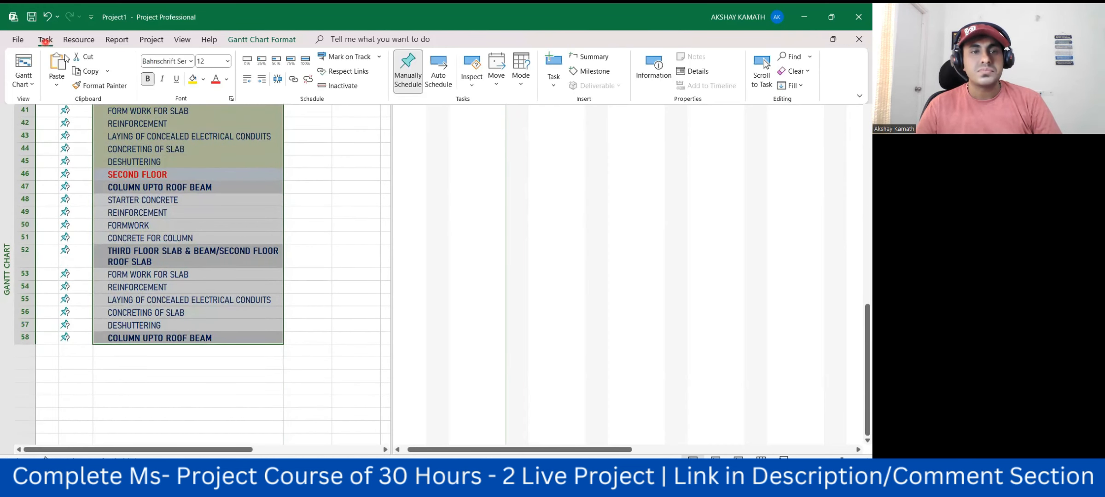
click(261, 80)
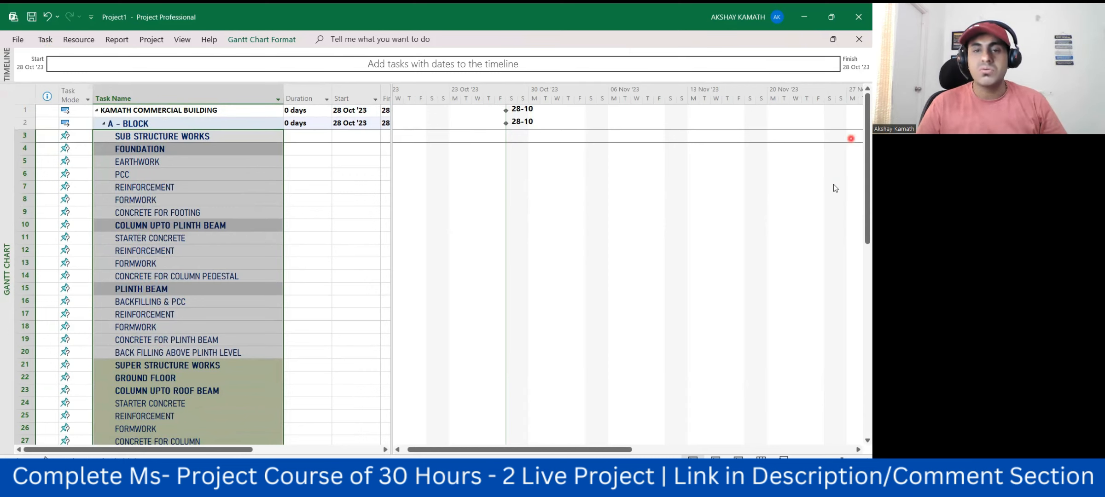
Add a text annotation over the Gantt chart area reading WBS, a blank line, TOP HEADING, MAIN HEADING, SUB HEADING and ACTIVITIES on separate lines.
key(alt+Tab)
click(417, 210)
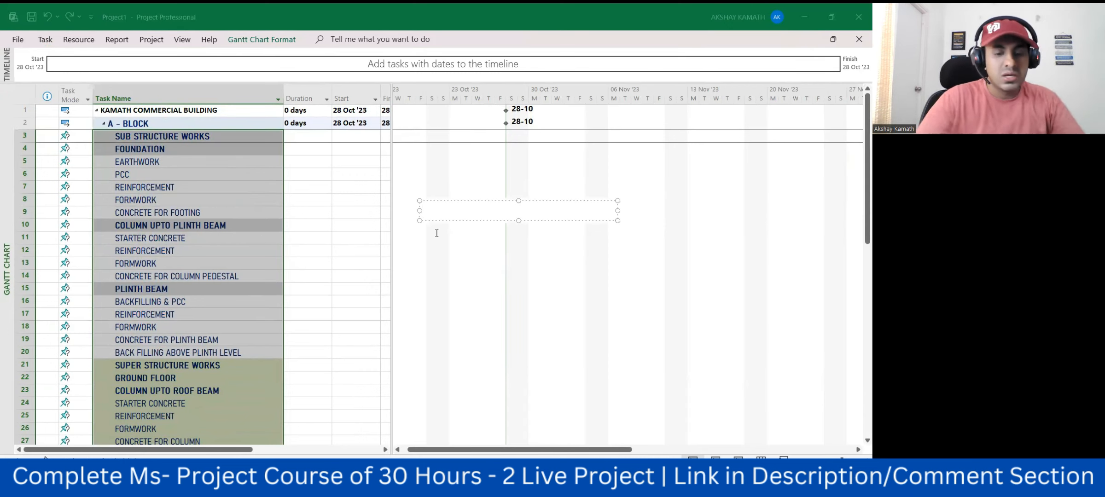
text(W)
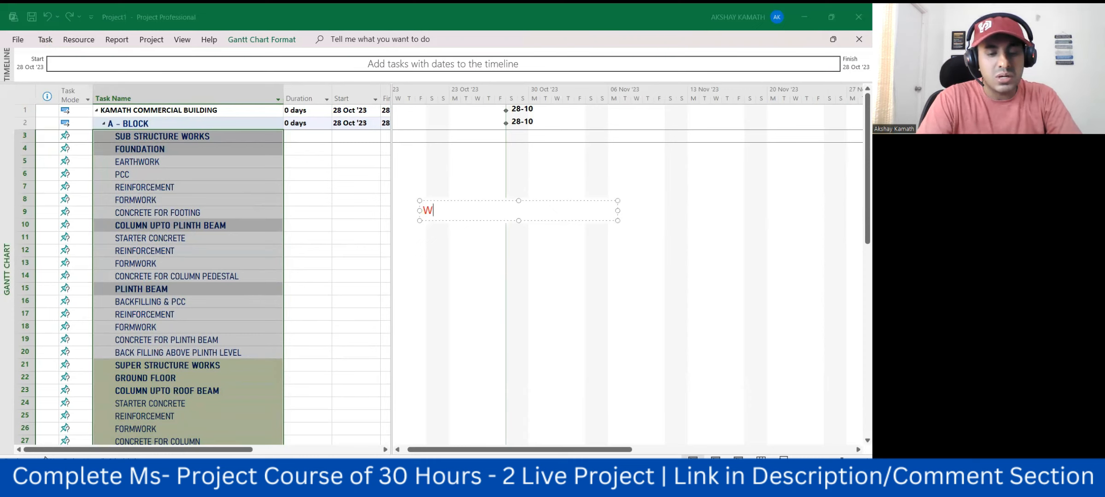
text(BS)
key(Return)
text(TOP HEADI)
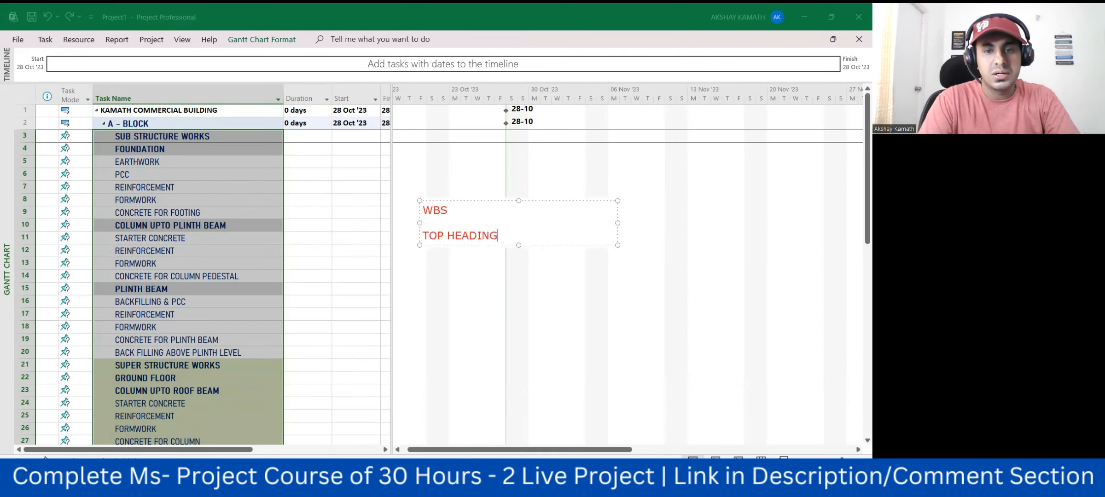
text(NG)
key(Return)
text(MAIN HEADIN)
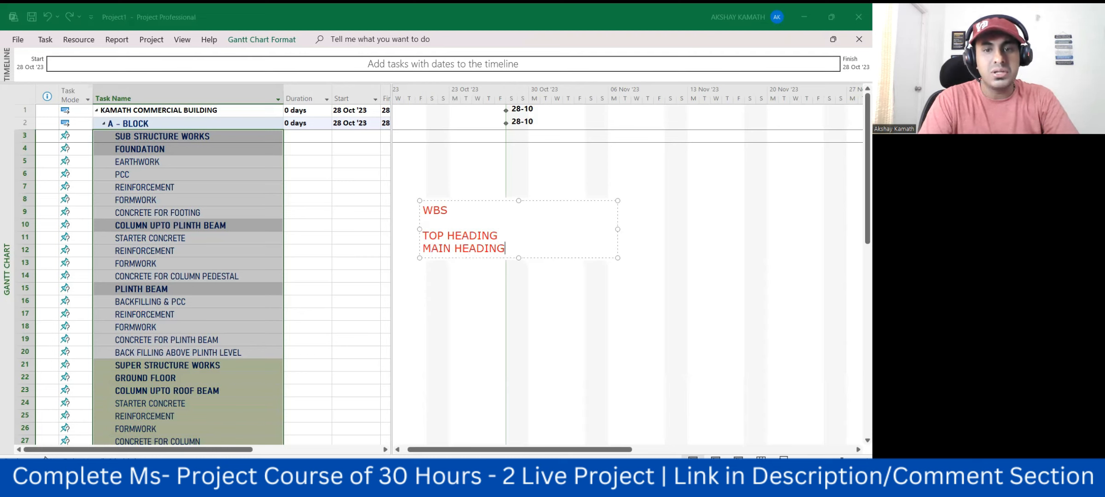
text(G)
key(Return)
text(SUB HEADING)
key(Return)
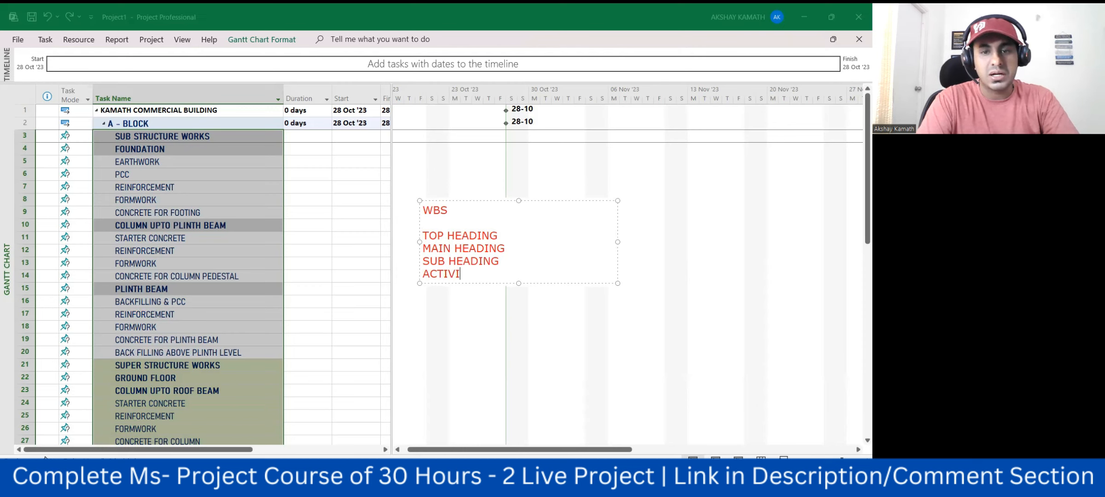
text(ACTIVITIES)
click(510, 339)
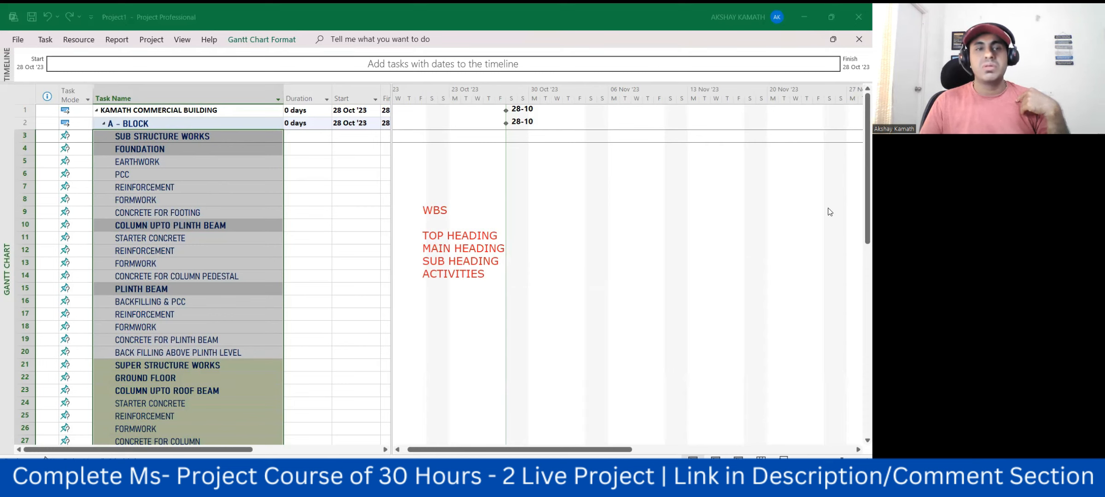
Indent the tasks from FOUNDATION through BACK FILLING ABOVE PLINTH LEVEL one level under SUB STRUCTURE WORKS.
click(325, 190)
click(184, 136)
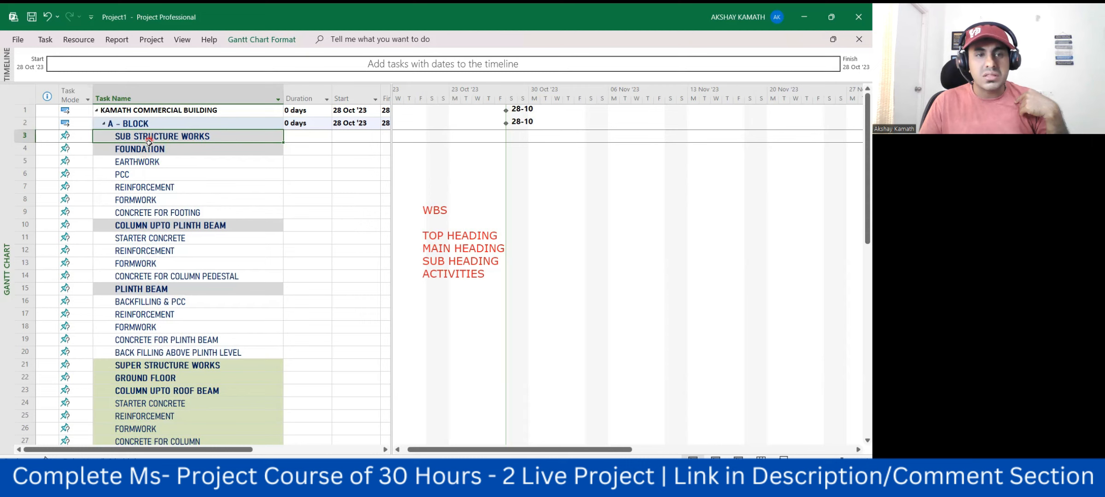
drag(146, 148, 159, 353)
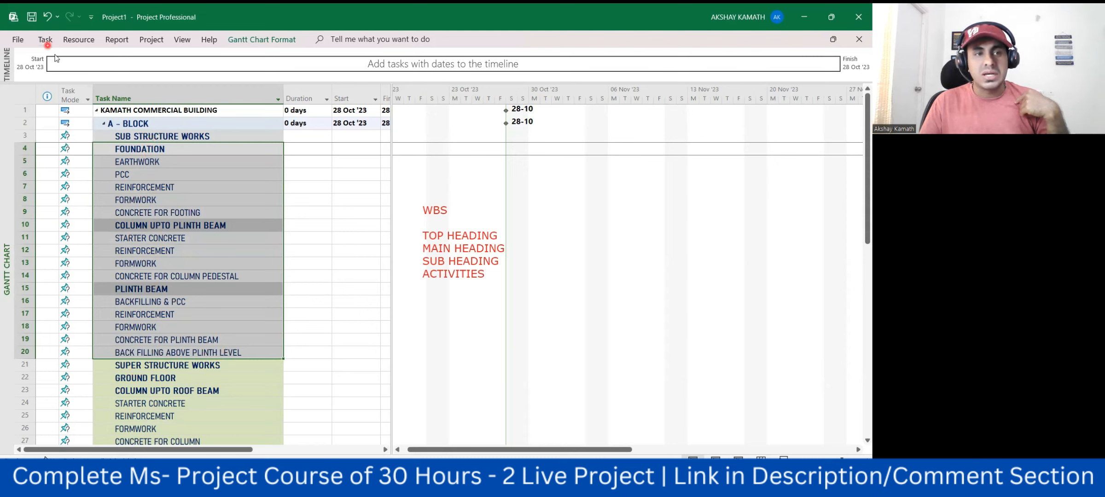
click(45, 39)
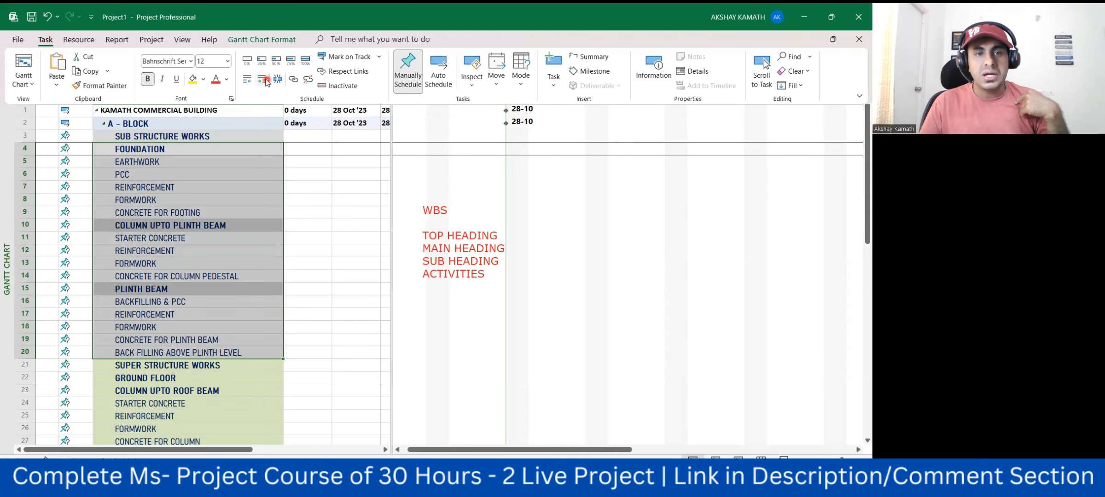
click(264, 78)
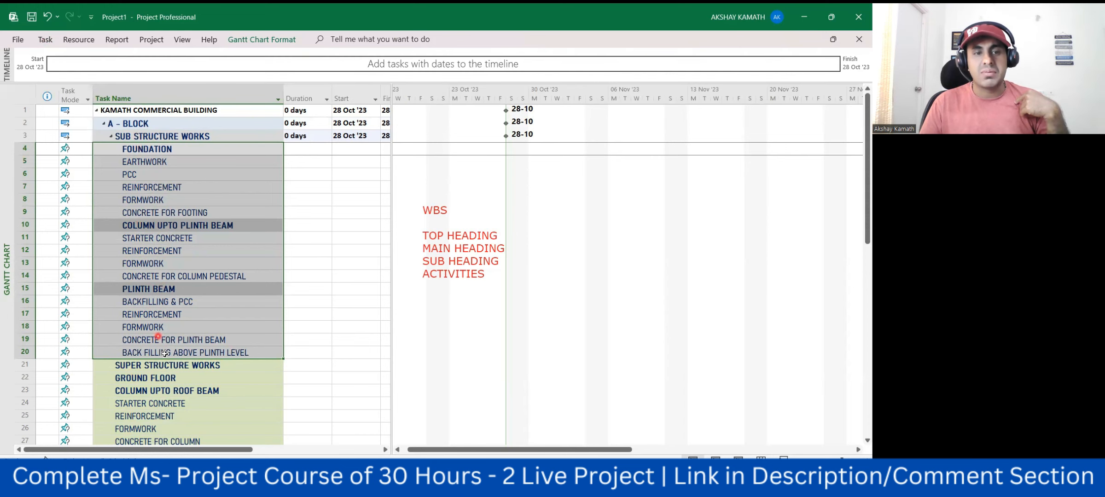
click(374, 338)
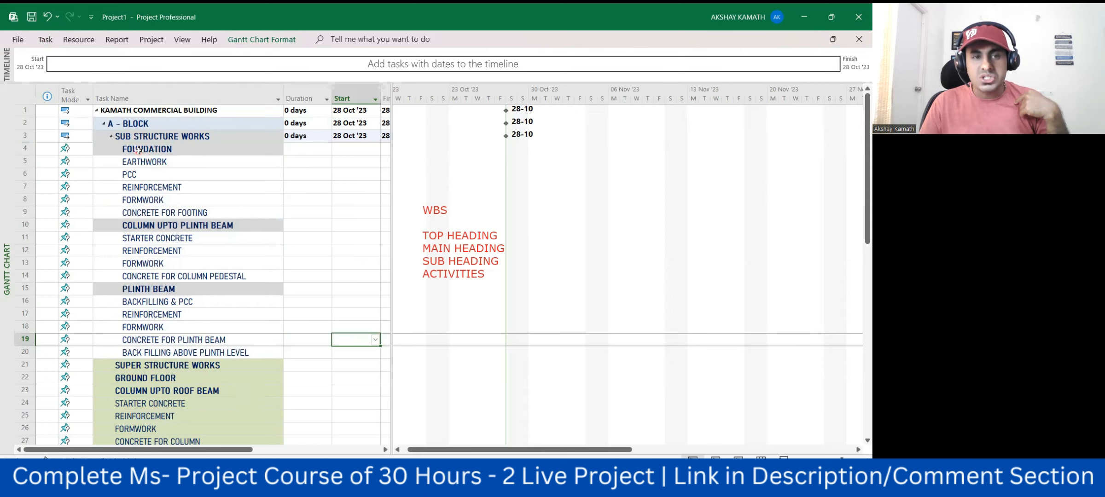
Indent the activities from EARTHWORK through CONCRETE FOR FOOTING one level under FOUNDATION.
drag(139, 162, 143, 212)
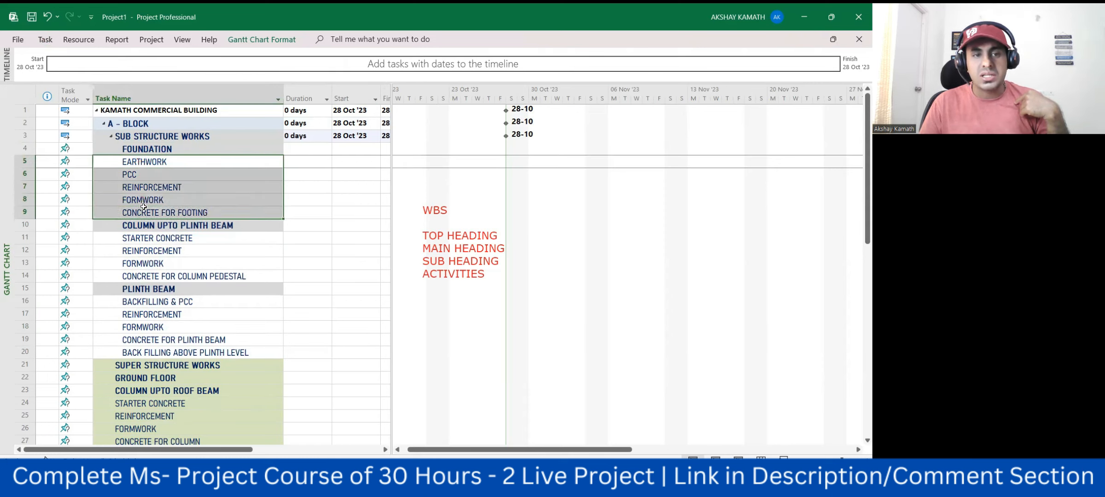
click(294, 302)
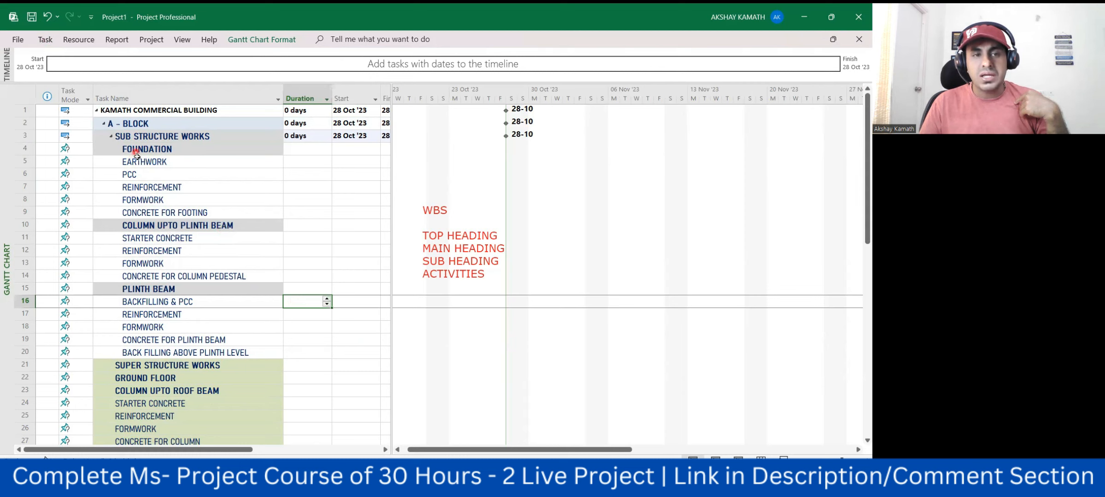
drag(139, 163, 145, 208)
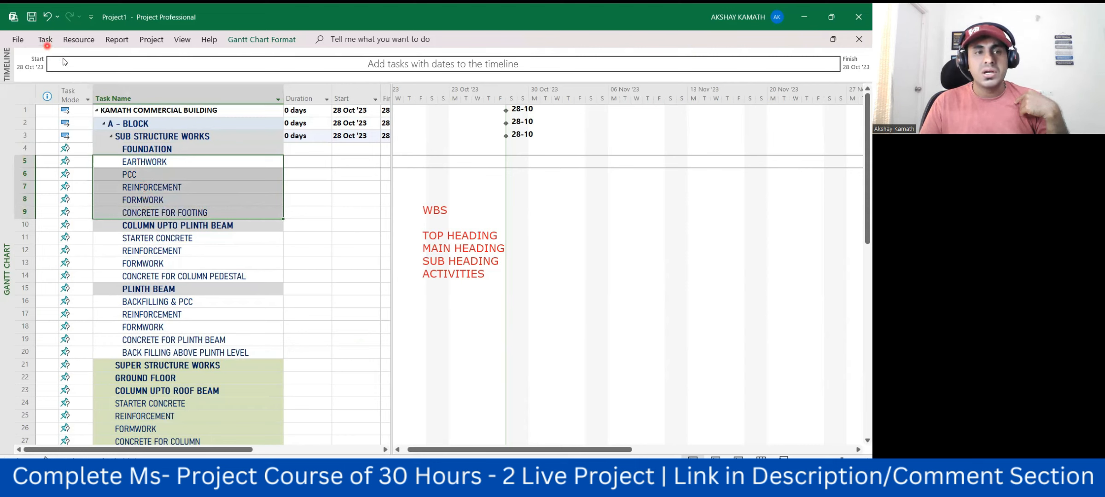
click(45, 40)
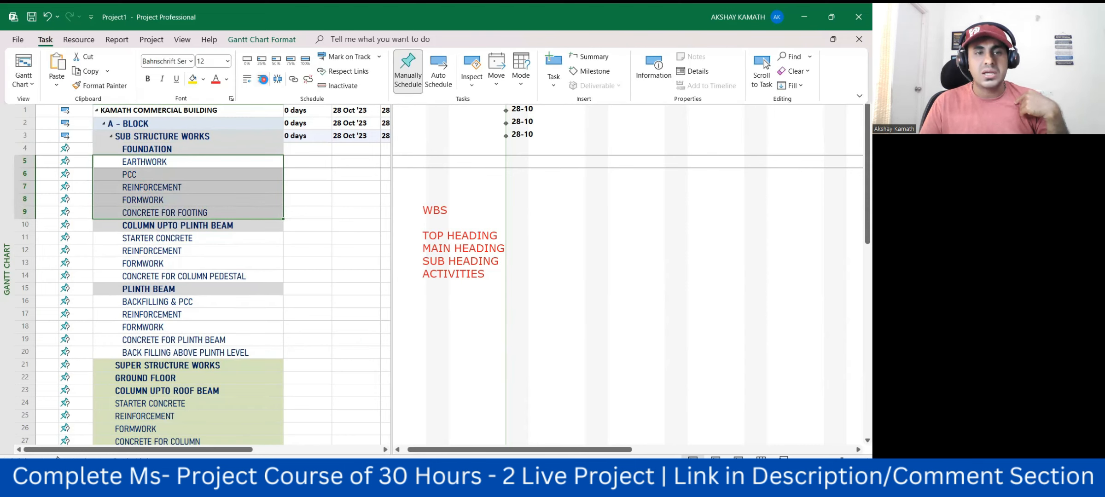
click(263, 79)
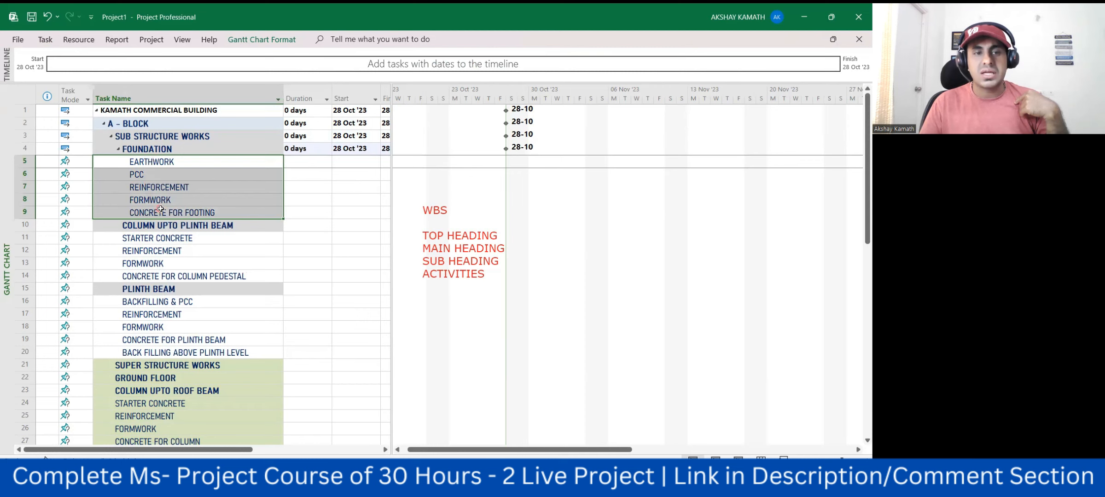
click(360, 278)
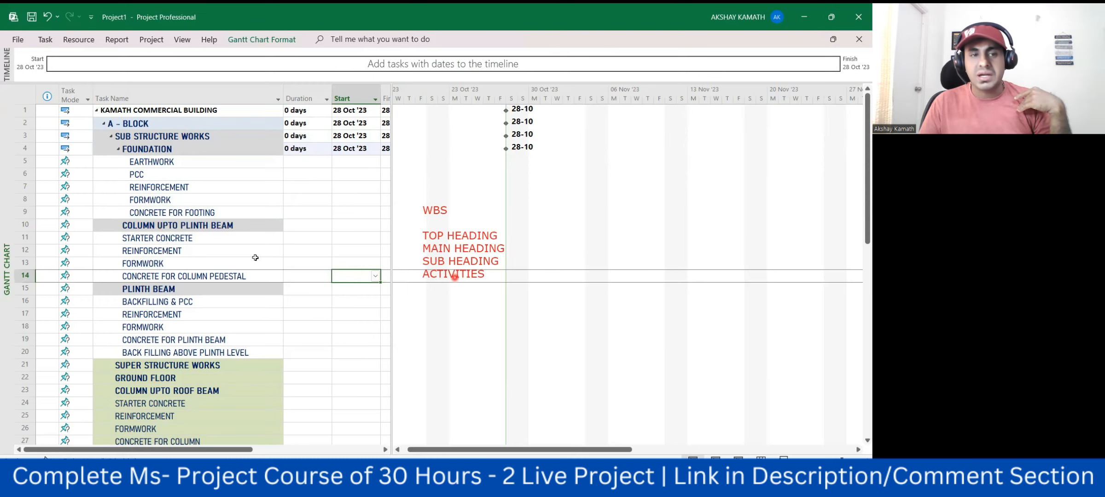
Indent the activities from STARTER CONCRETE through CONCRETE FOR COLUMN PEDESTAL one level under COLUMN UPTO PLINTH BEAM.
drag(190, 240, 191, 274)
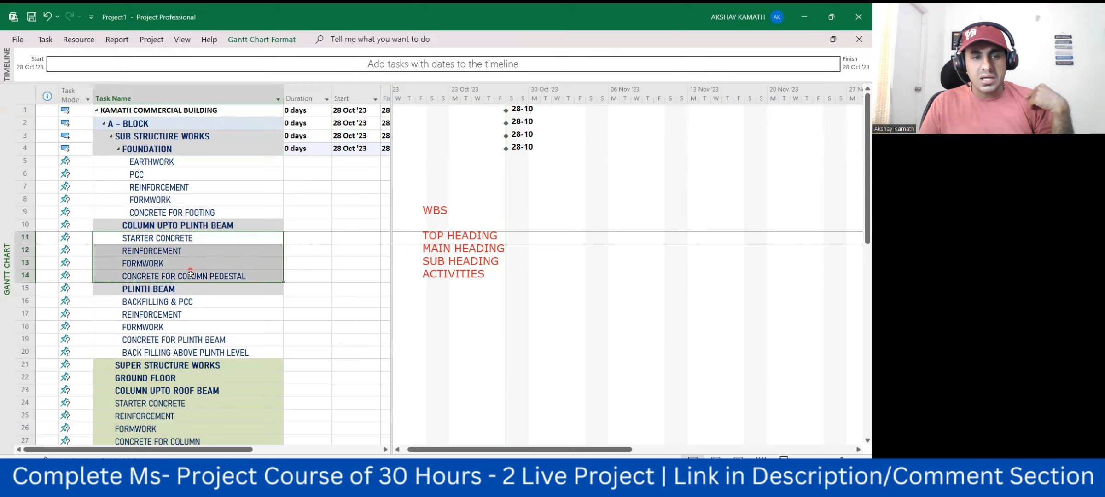
click(45, 39)
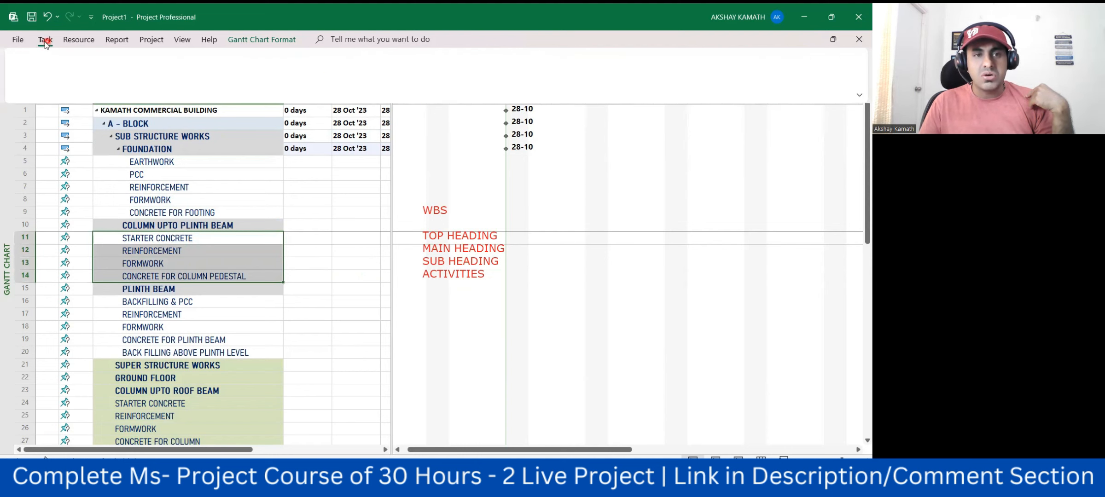
click(262, 80)
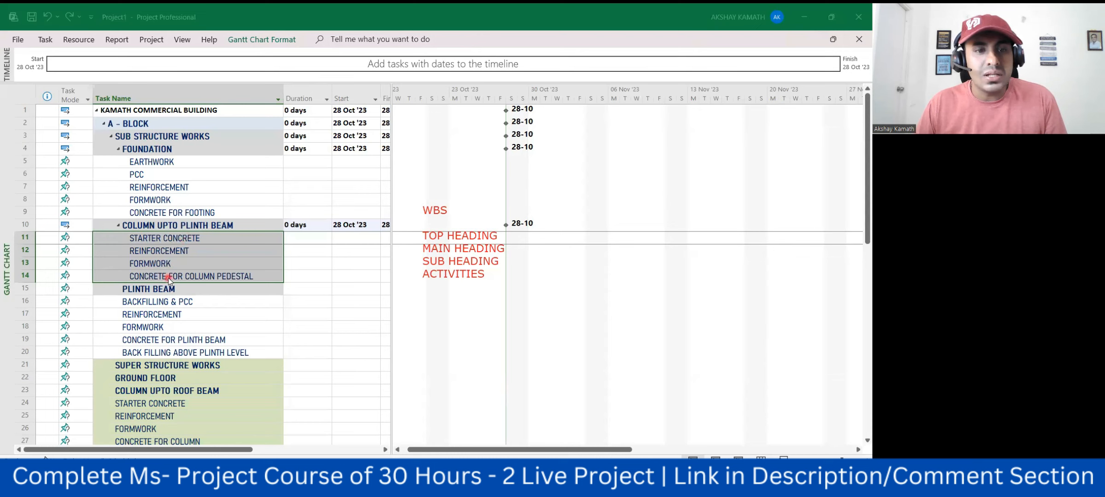
Widen the task table through the Finish column and indent BACKFILLING & PCC through BACK FILLING ABOVE PLINTH LEVEL one level under PLINTH BEAM.
click(297, 327)
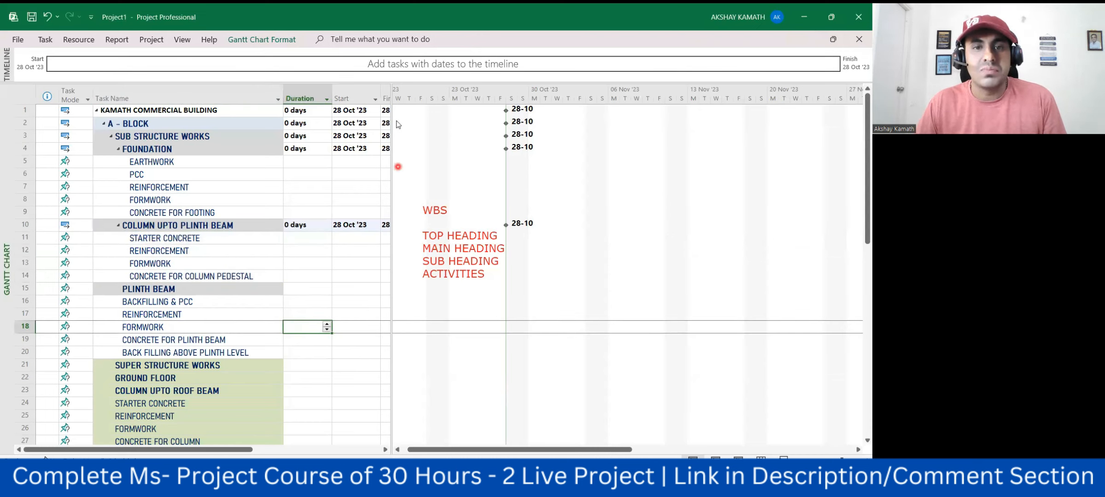
drag(392, 95, 447, 94)
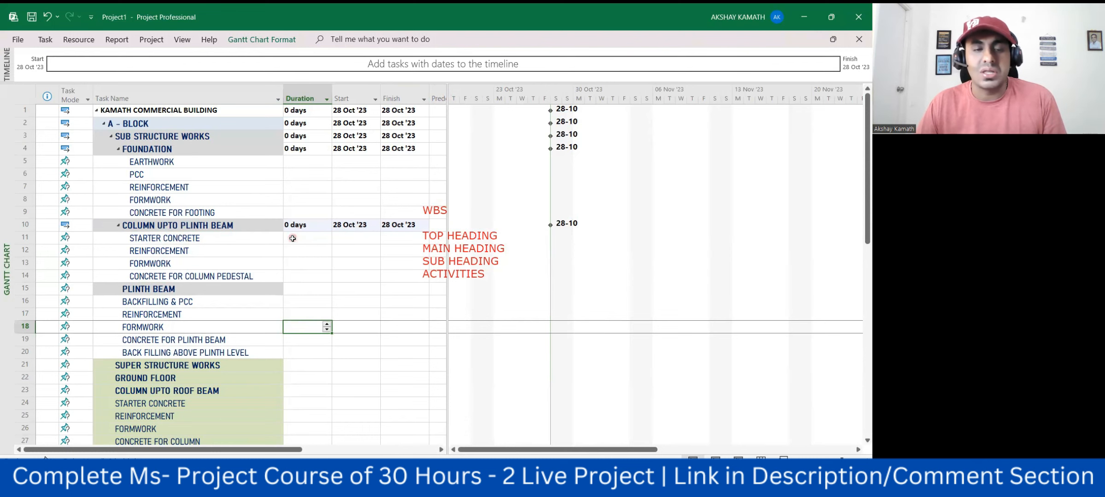
scroll(280, 248, down, 1)
drag(146, 264, 150, 311)
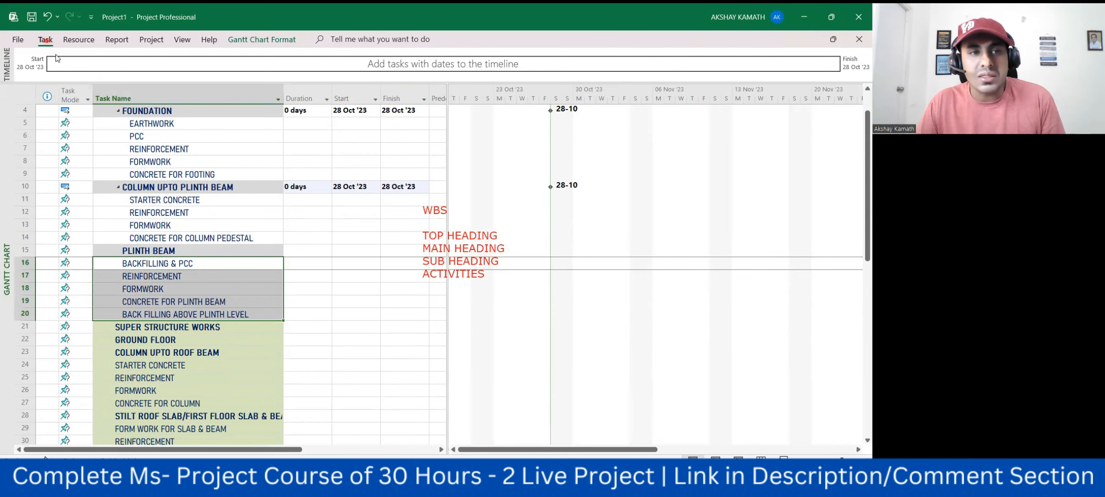
click(45, 39)
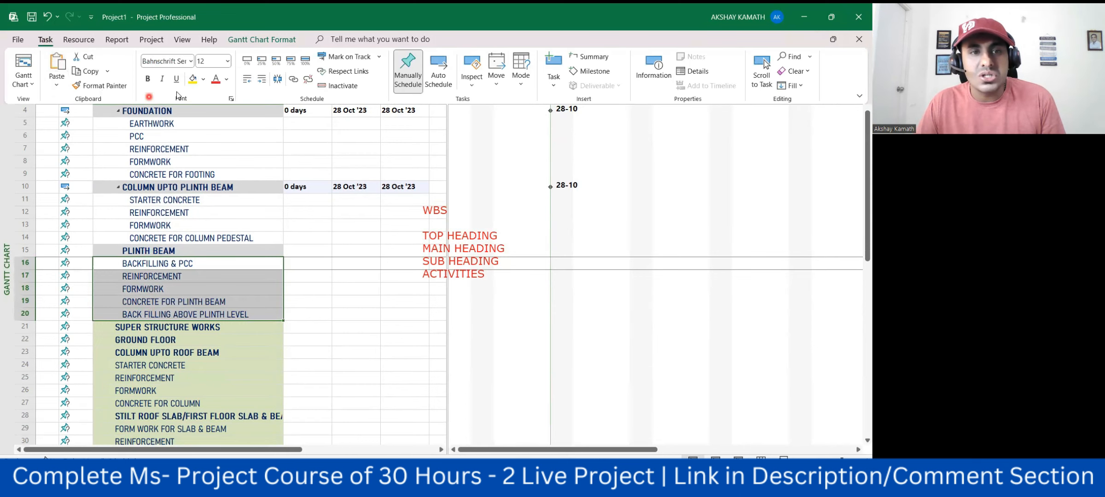
click(261, 79)
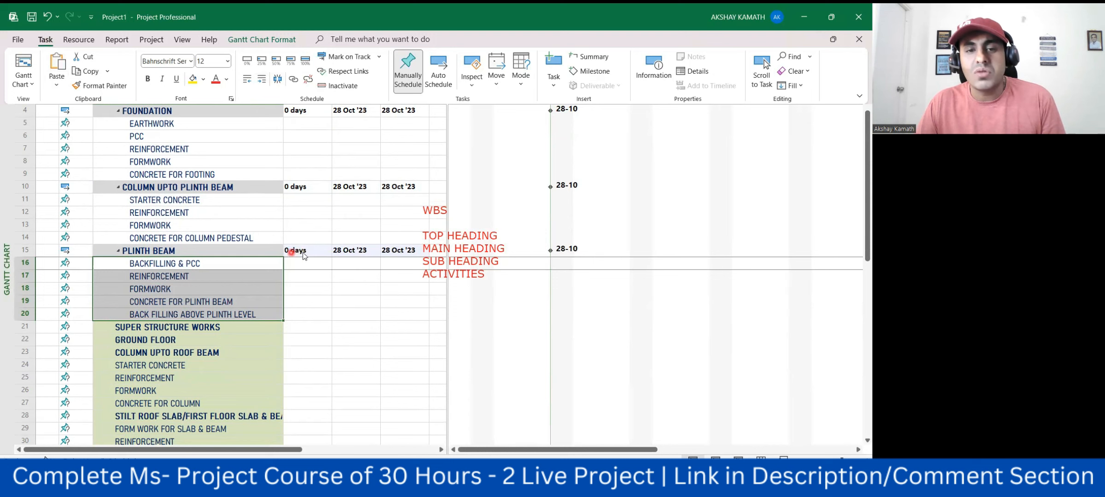
click(359, 337)
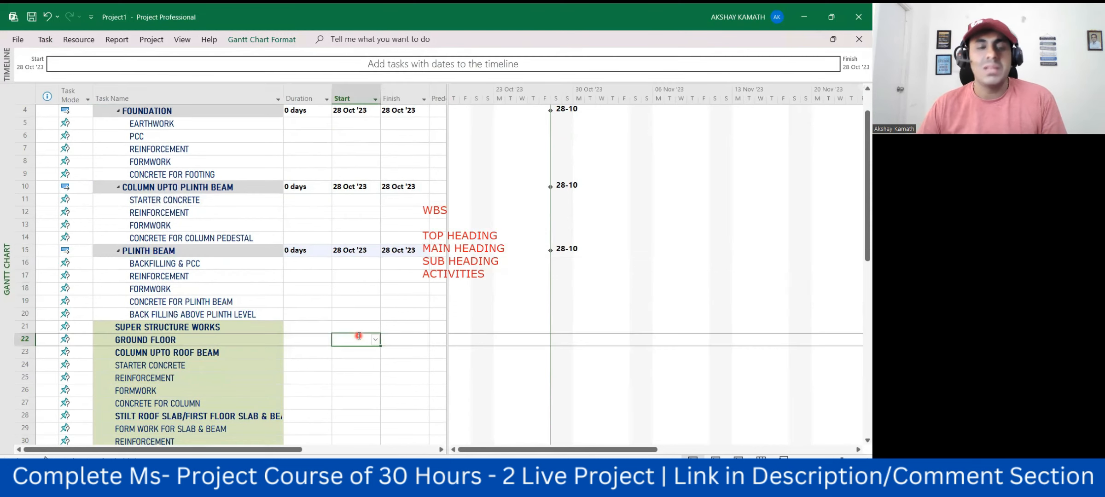
Indent all tasks from GROUND FLOOR through the final COLUMN UPTO ROOF BEAM one level under SUPER STRUCTURE WORKS.
scroll(359, 336, down, 2)
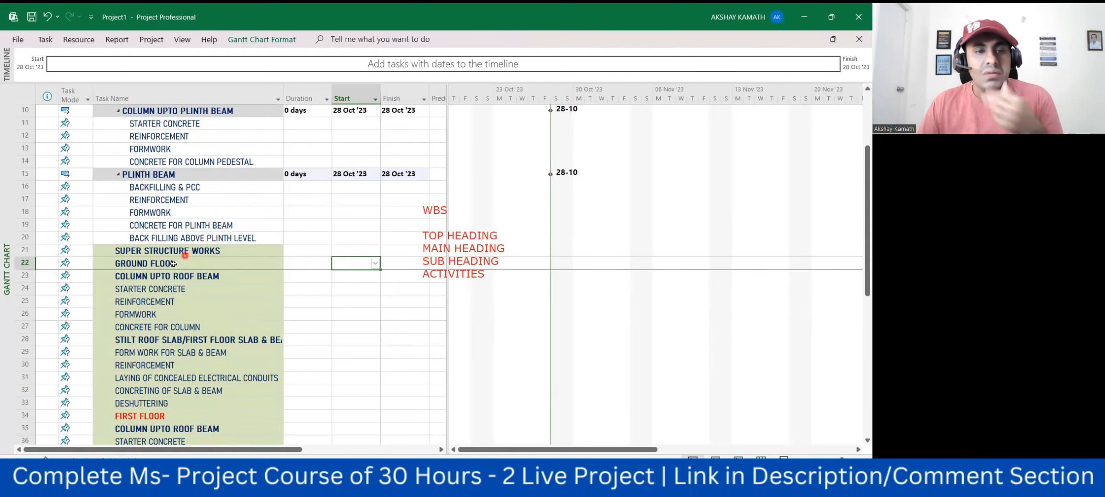
scroll(162, 273, down, 1)
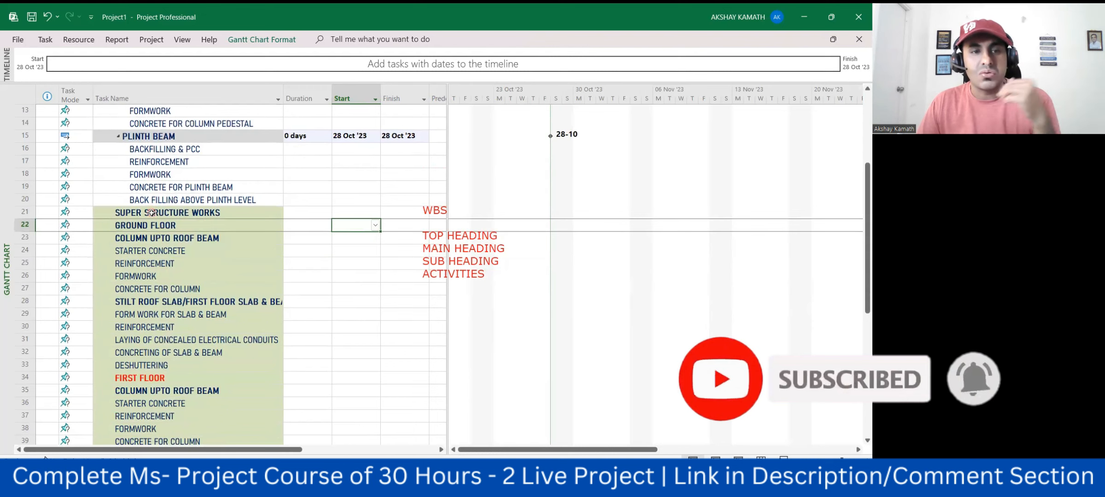
scroll(152, 212, down, 1)
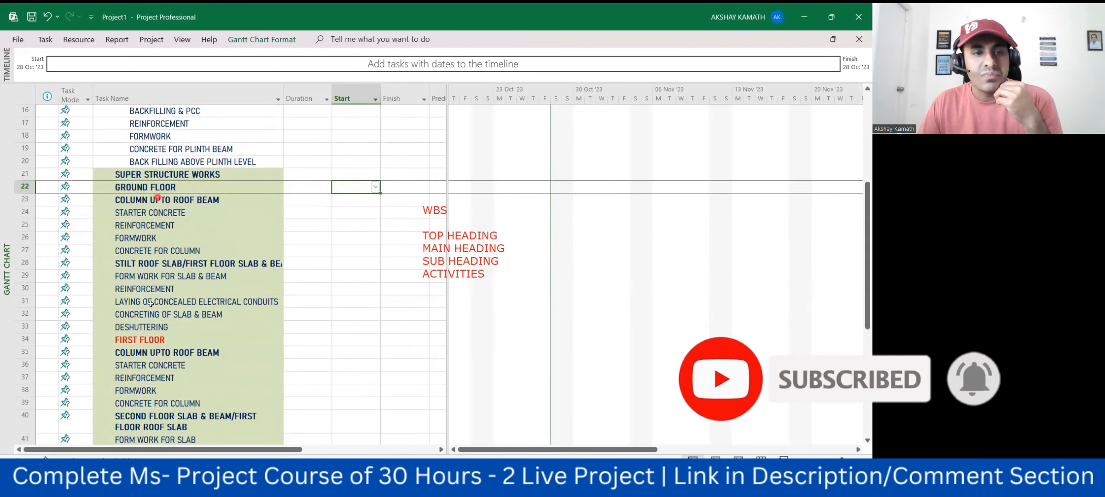
scroll(157, 336, down, 2)
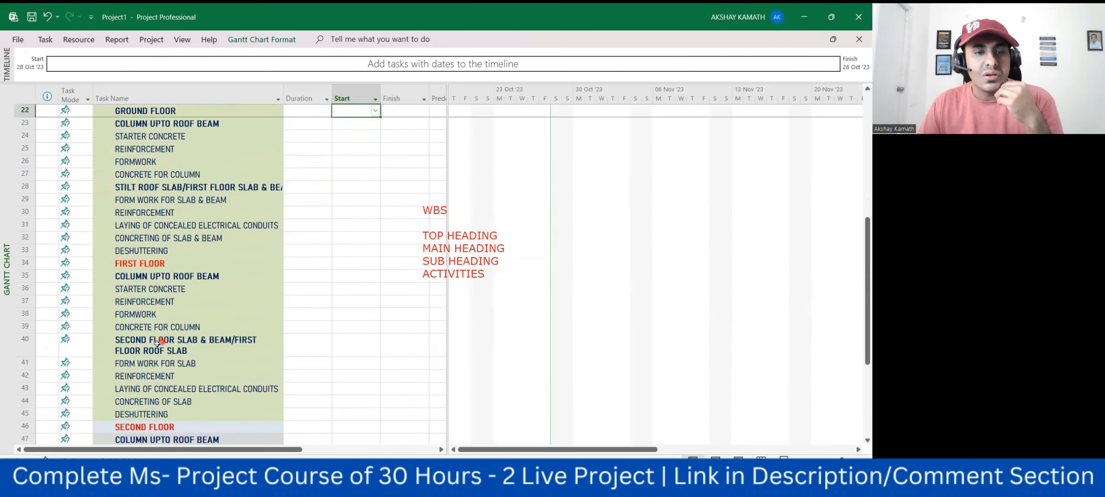
scroll(162, 382, down, 2)
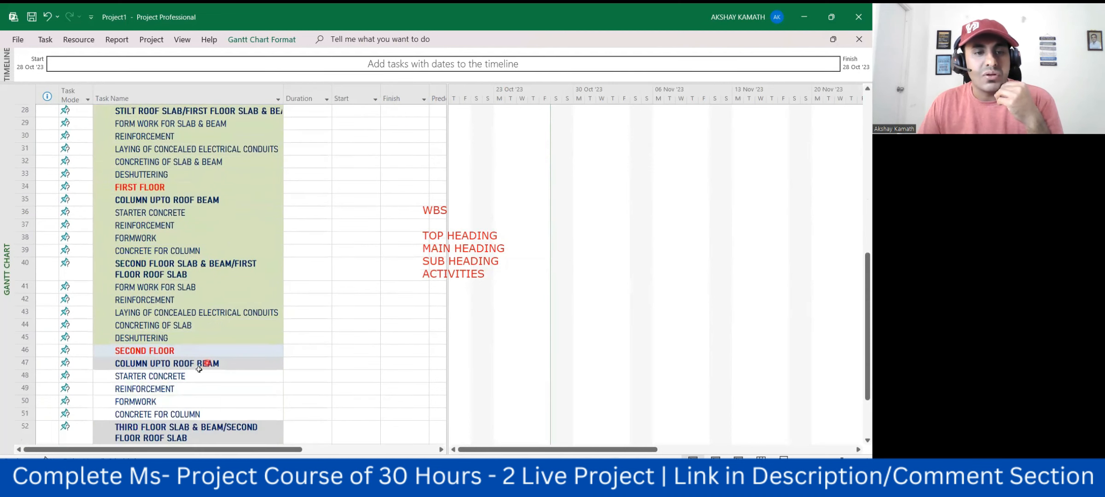
scroll(165, 355, down, 3)
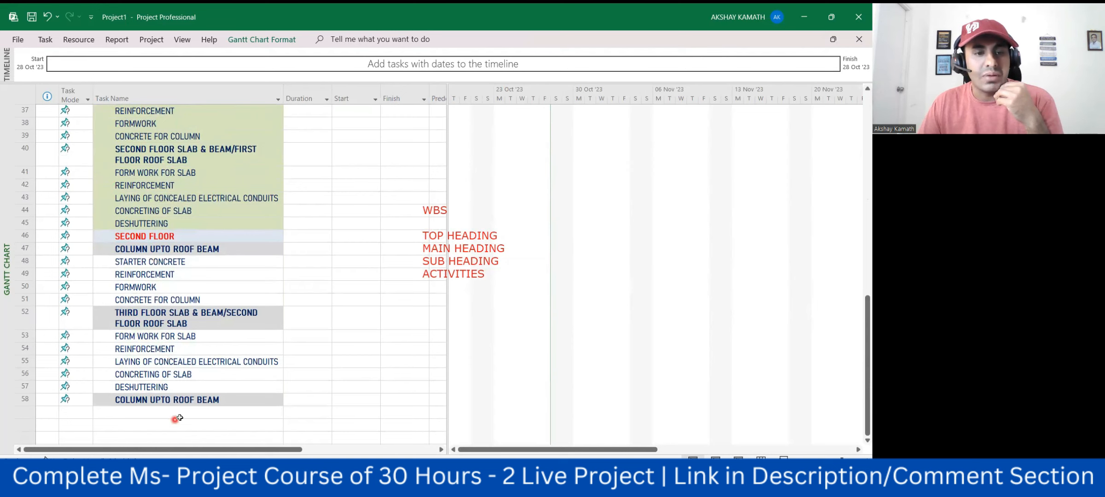
scroll(179, 417, up, 9)
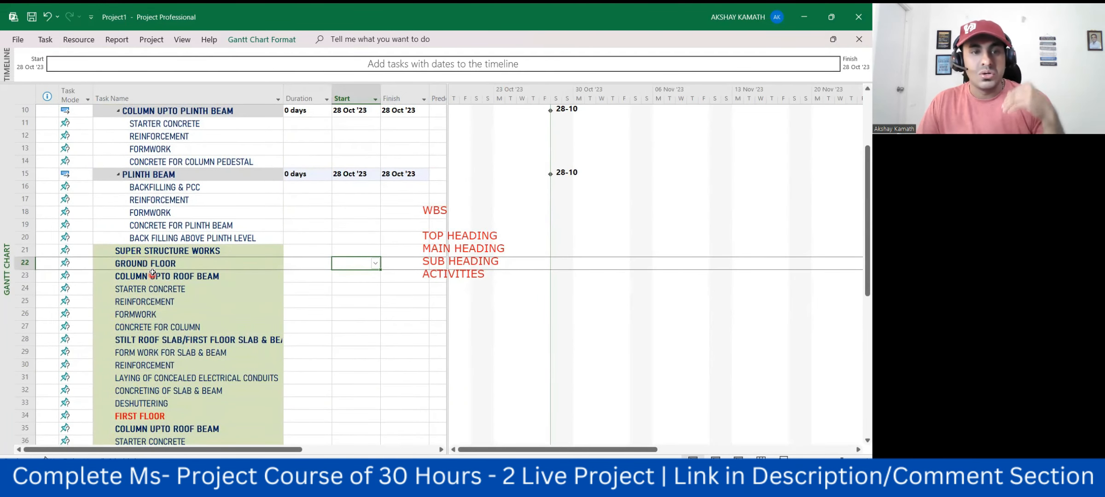
drag(154, 264, 176, 275)
scroll(183, 295, up, 15)
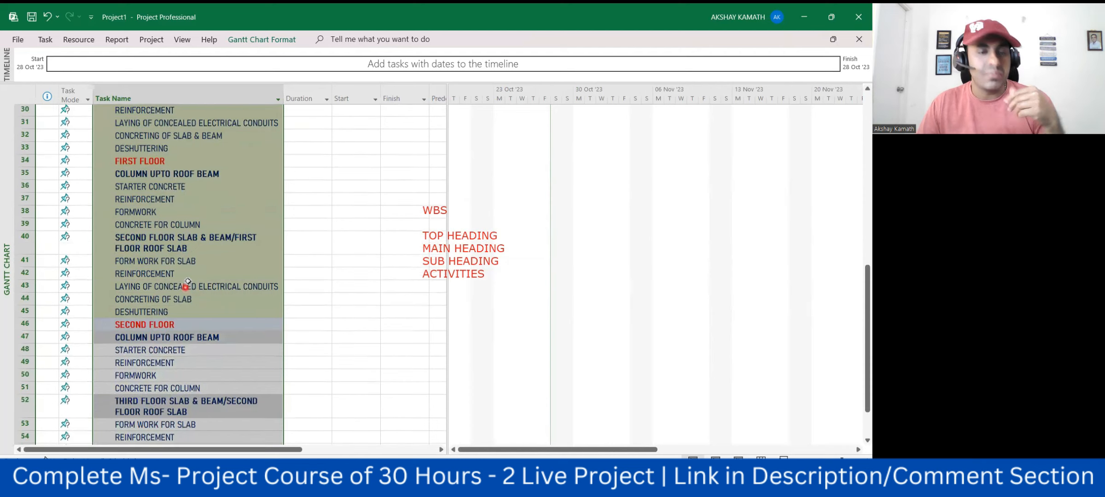
click(45, 40)
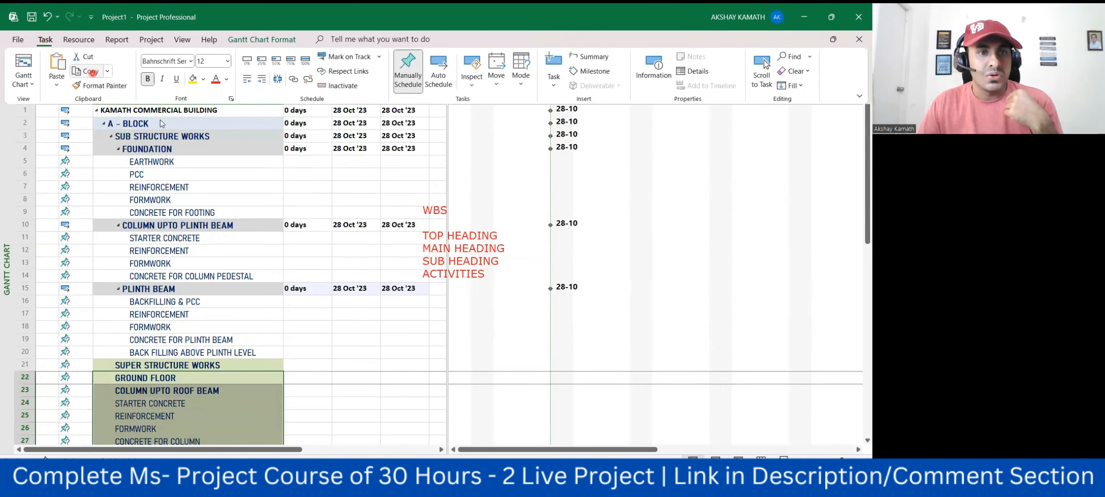
click(263, 79)
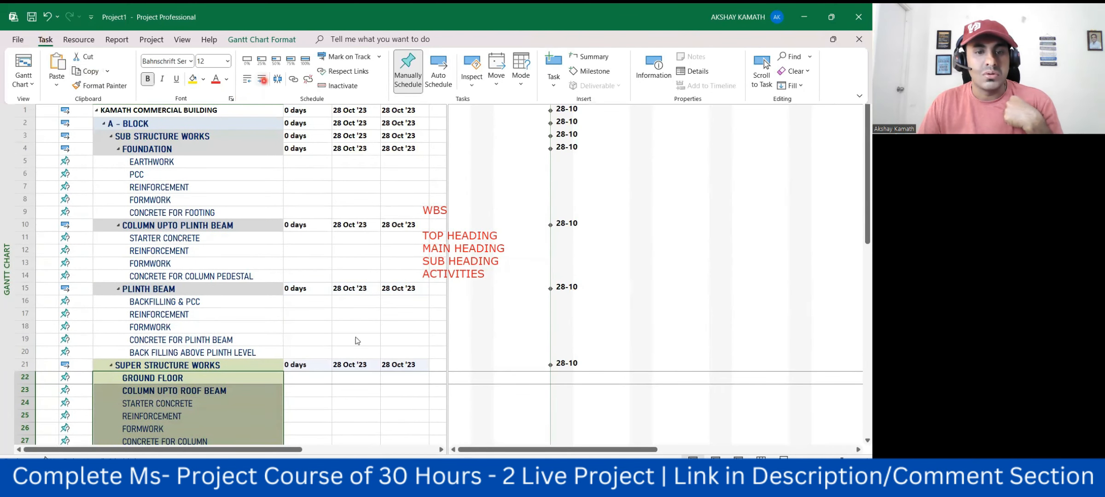
scroll(373, 381, down, 2)
click(373, 381)
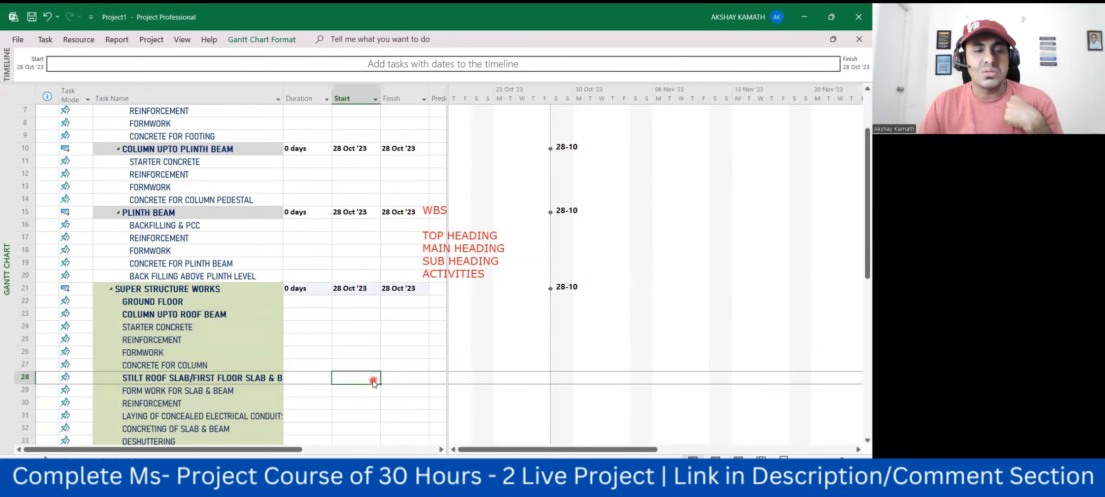
click(340, 361)
Remove bold from COLUMN UPTO ROOF BEAM under GROUND FLOOR and widen the Task Name column to fit the STILT ROOF SLAB/FIRST FLOOR SLAB & BEAM heading.
scroll(299, 375, down, 2)
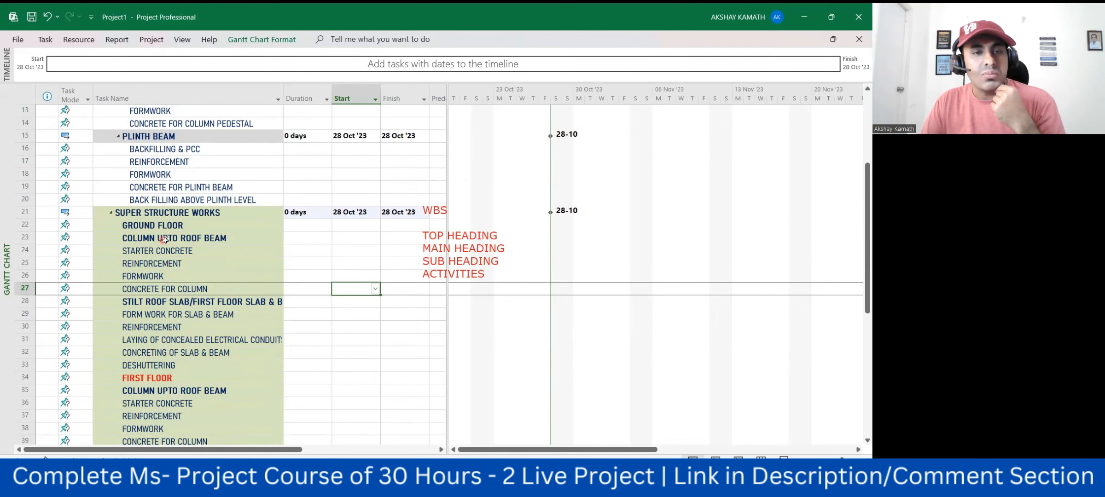
click(164, 239)
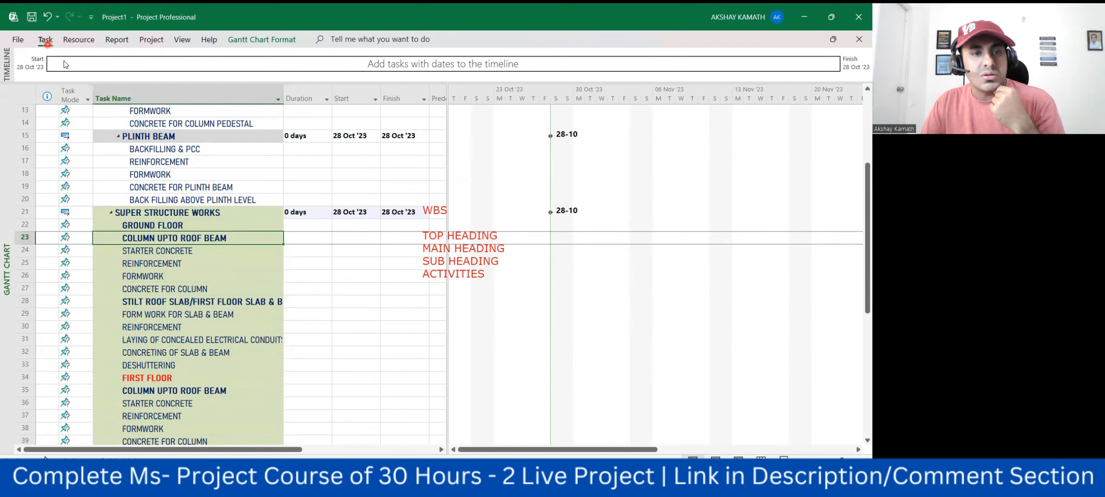
click(149, 80)
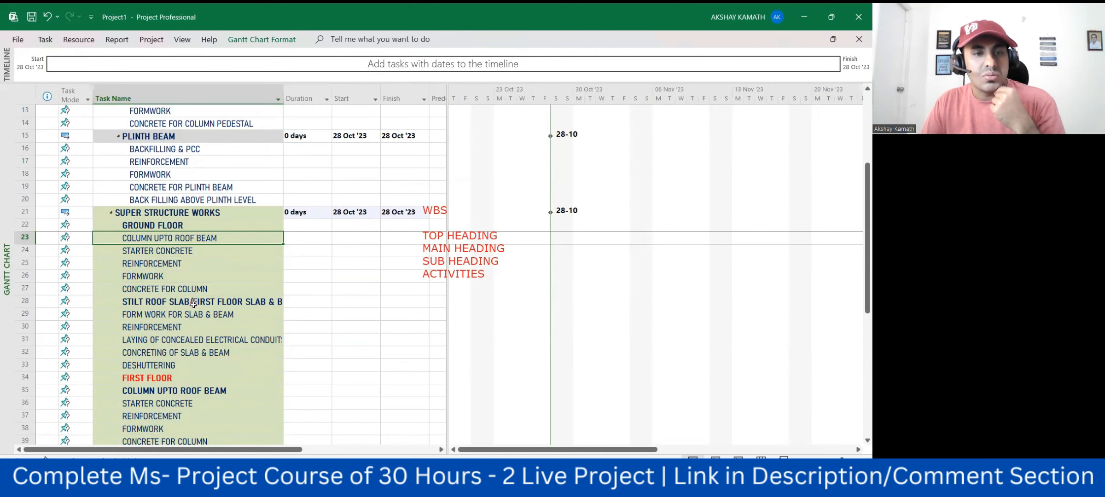
drag(284, 98, 305, 101)
click(354, 352)
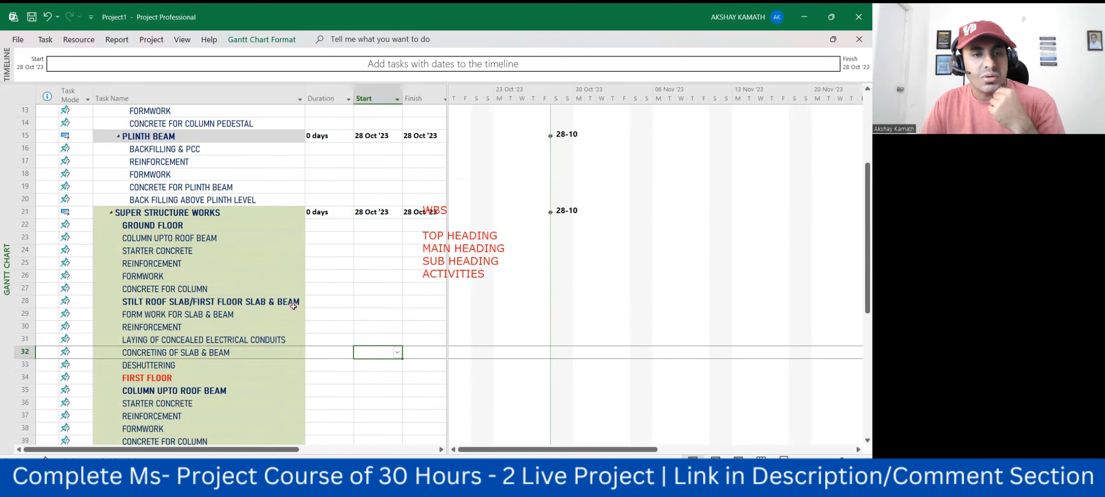
Remove the bold formatting from the COLUMN UPTO ROOF BEAM task under FIRST FLOOR.
scroll(293, 306, down, 2)
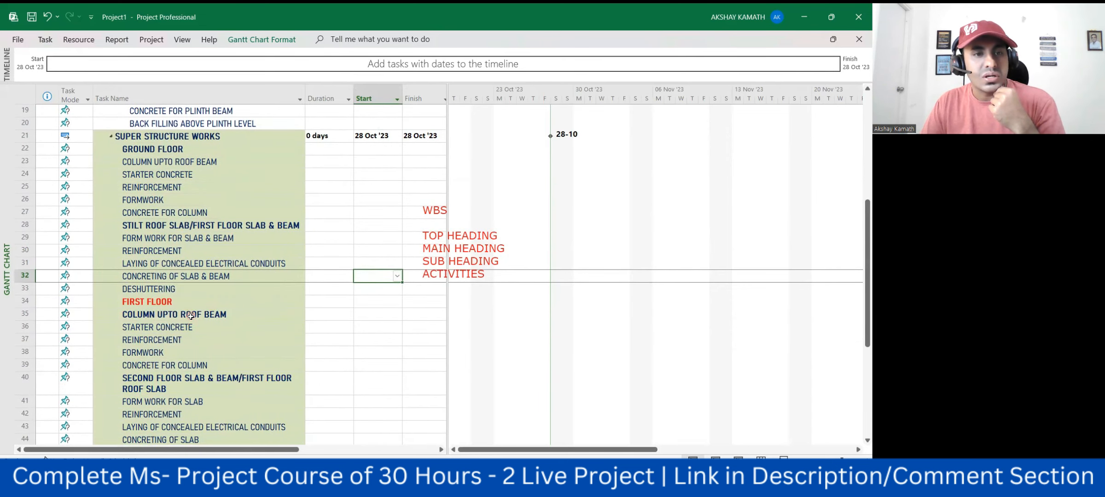
click(198, 319)
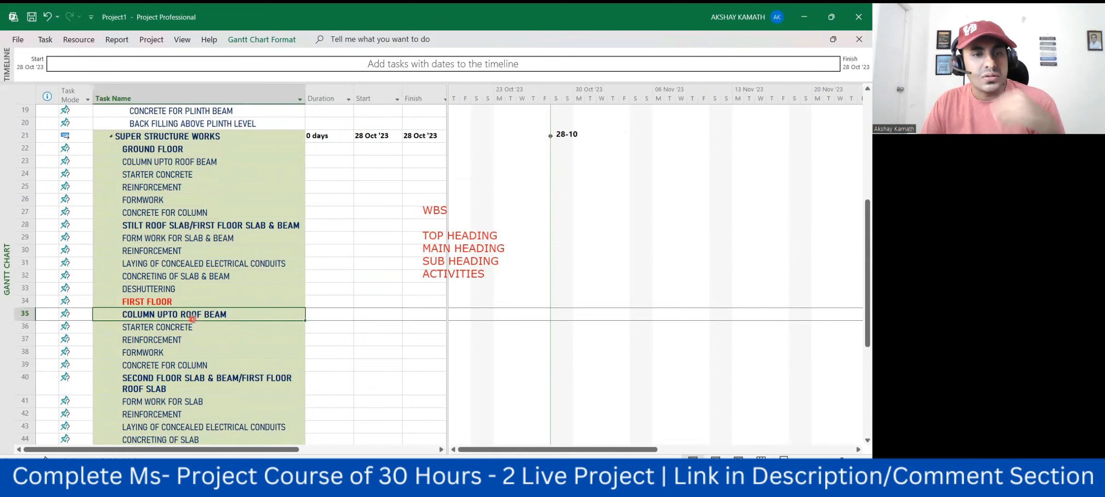
scroll(207, 331, down, 2)
scroll(207, 366, down, 1)
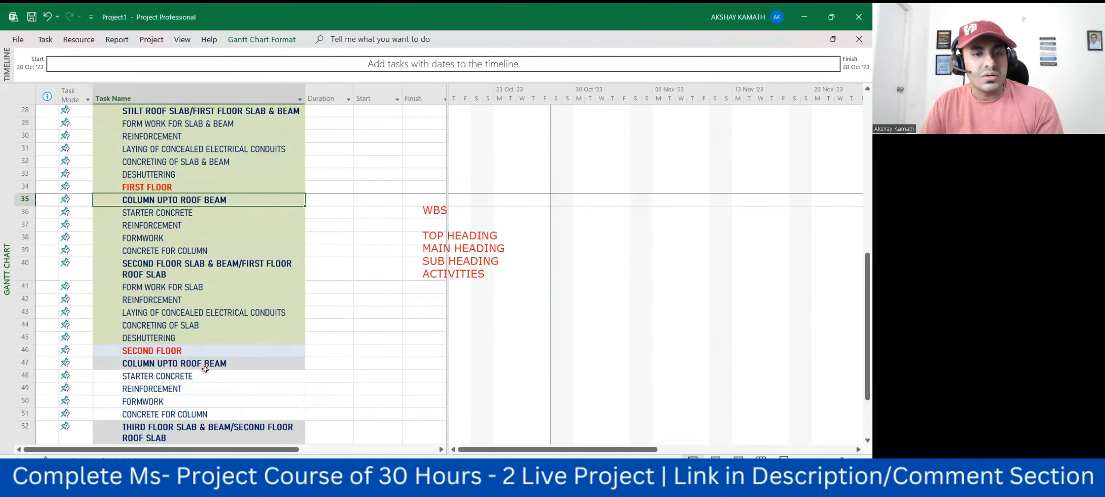
scroll(182, 233, down, 1)
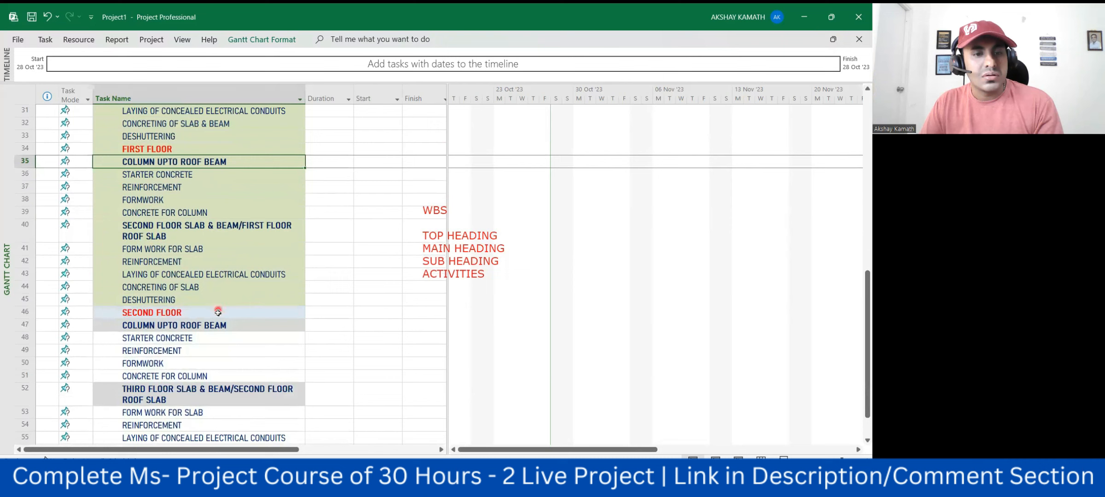
scroll(220, 318, down, 2)
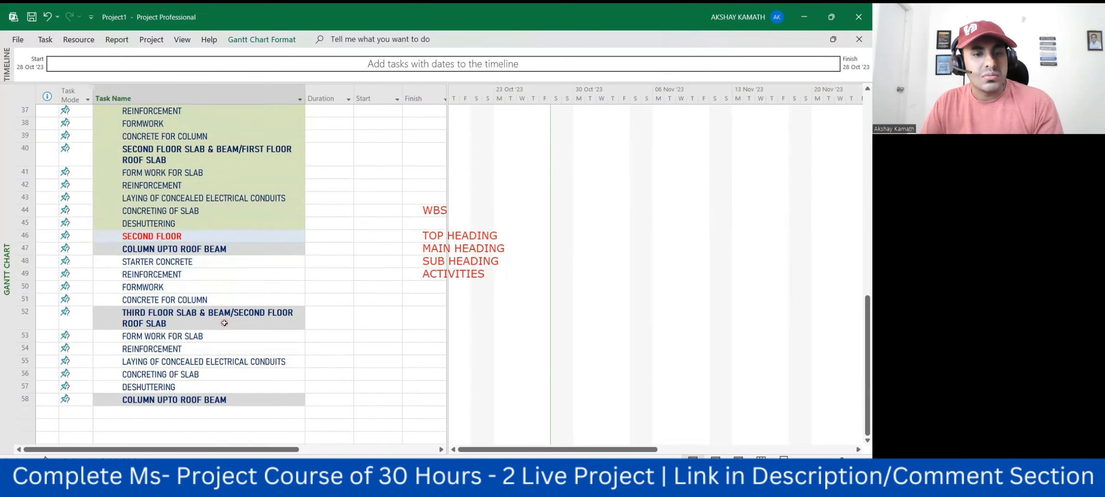
scroll(224, 324, up, 7)
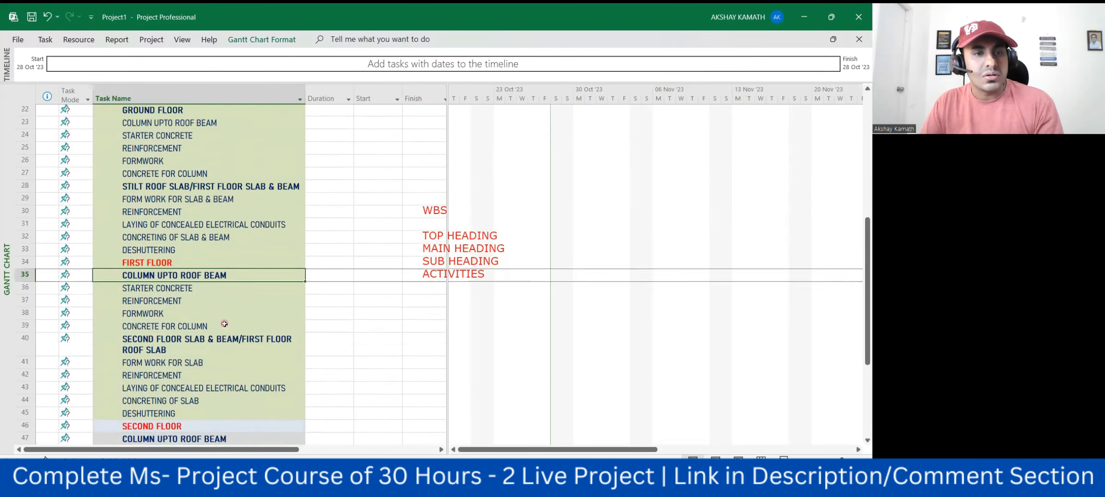
click(42, 40)
click(147, 80)
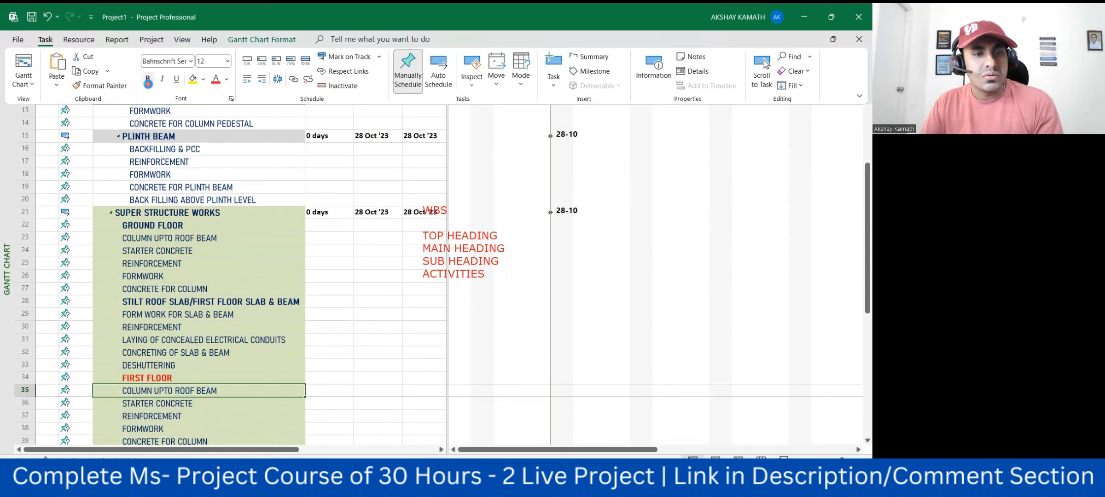
click(400, 360)
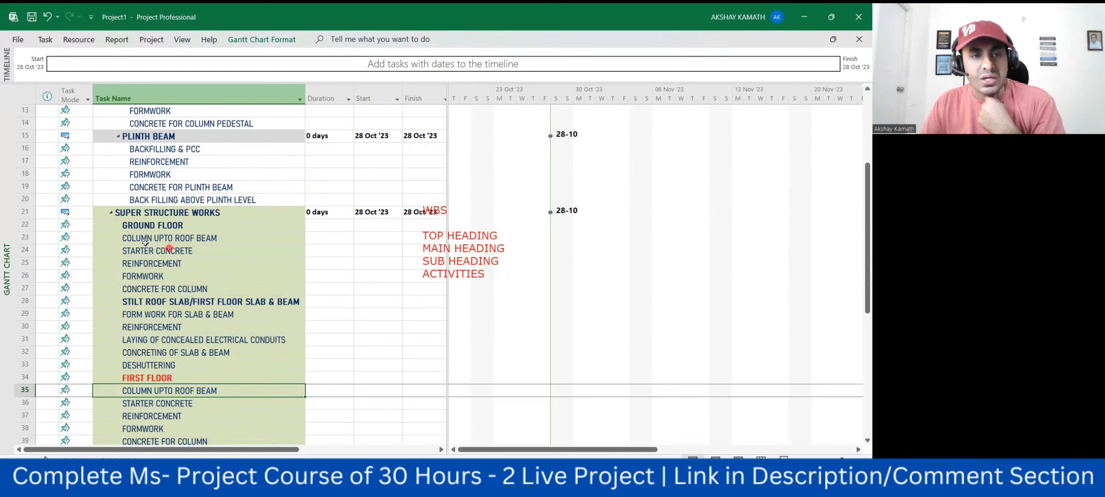
Indent the tasks from COLUMN UPTO ROOF BEAM through CONCRETE FOR COLUMN one level under GROUND FLOOR.
drag(144, 239, 145, 288)
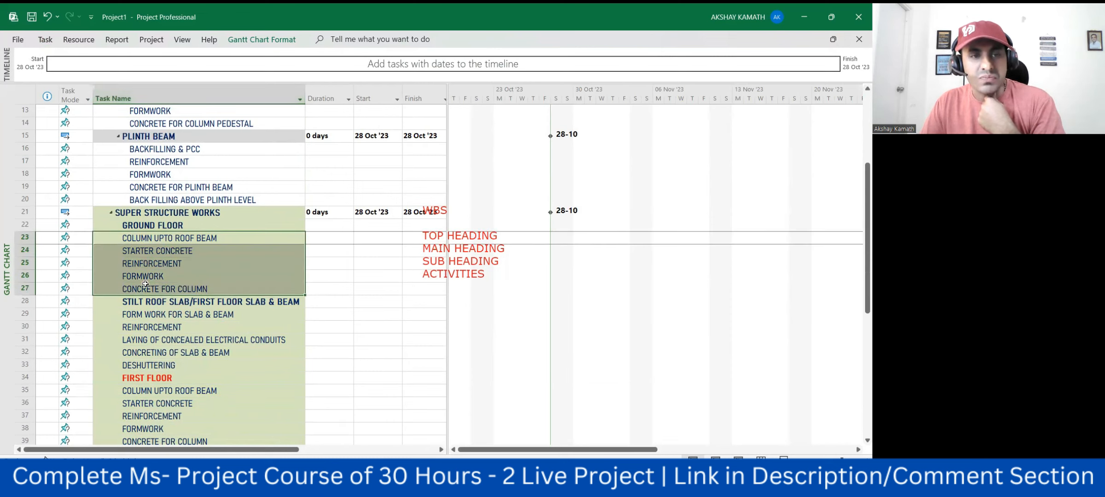
click(45, 39)
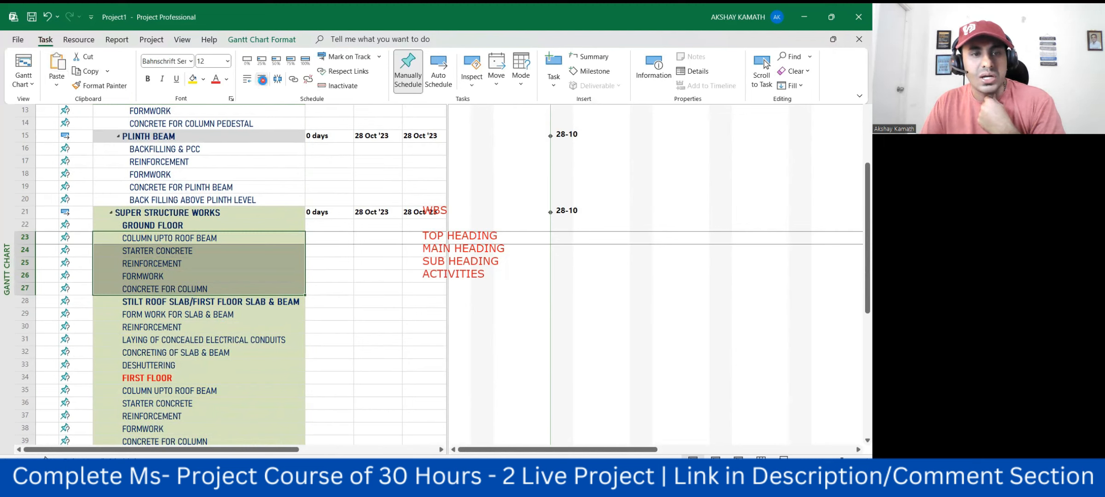
click(264, 81)
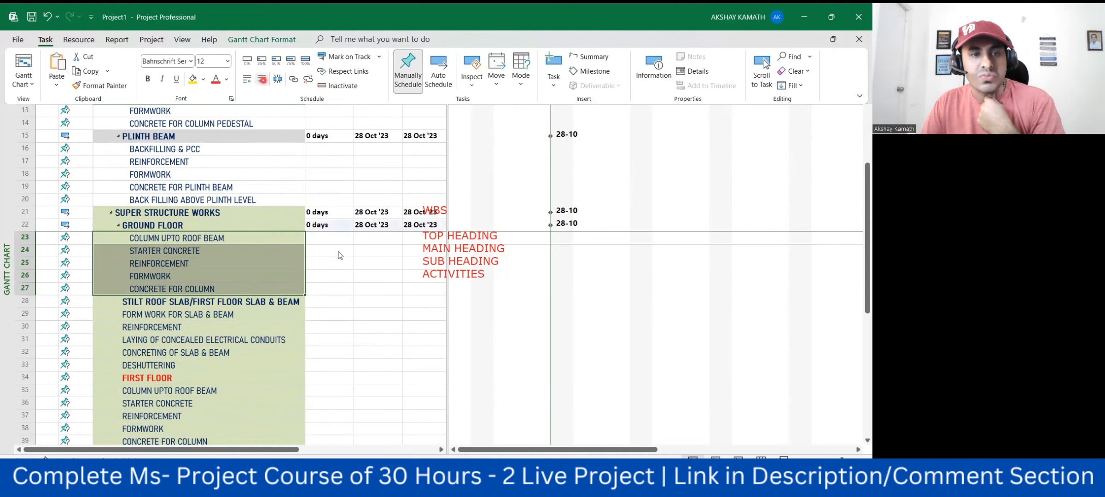
click(395, 376)
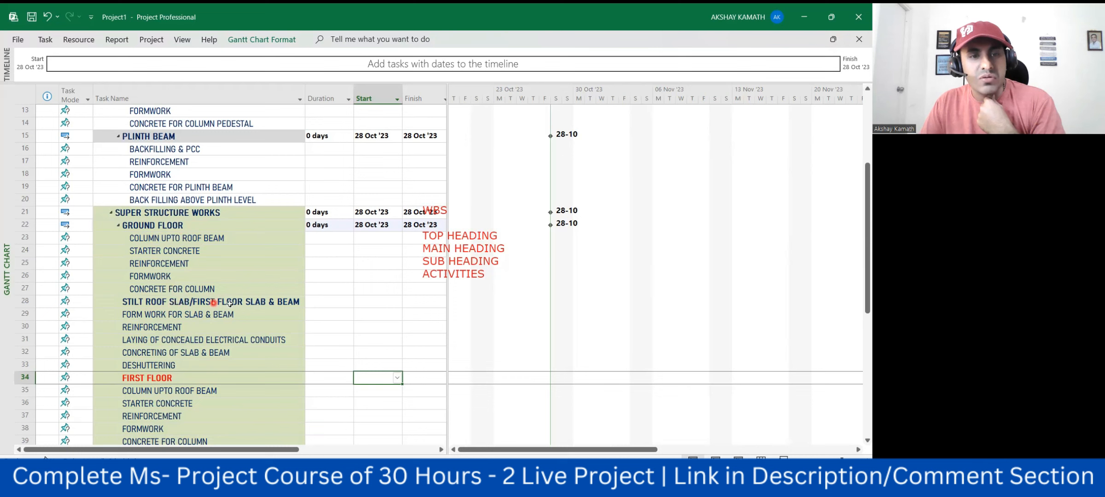
scroll(287, 308, down, 2)
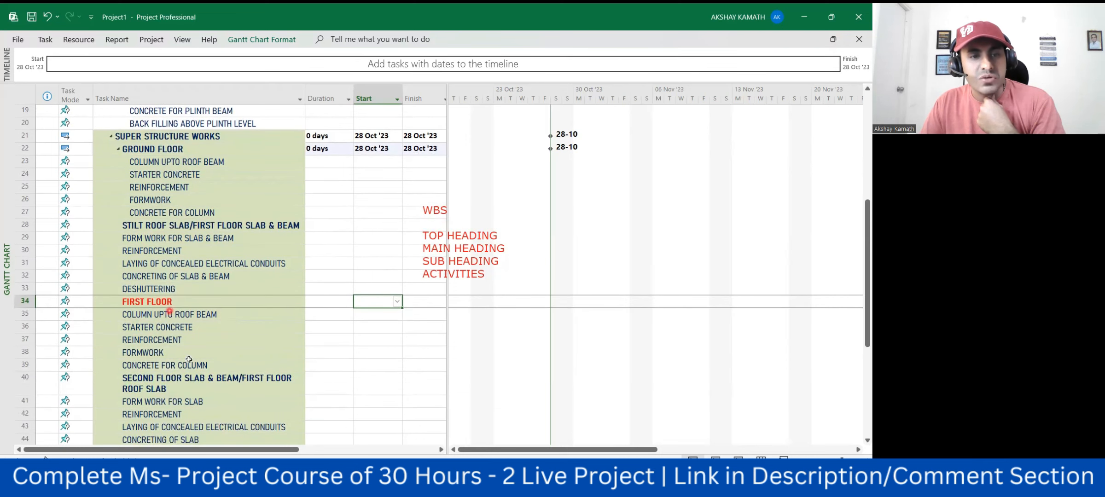
scroll(218, 352, up, 1)
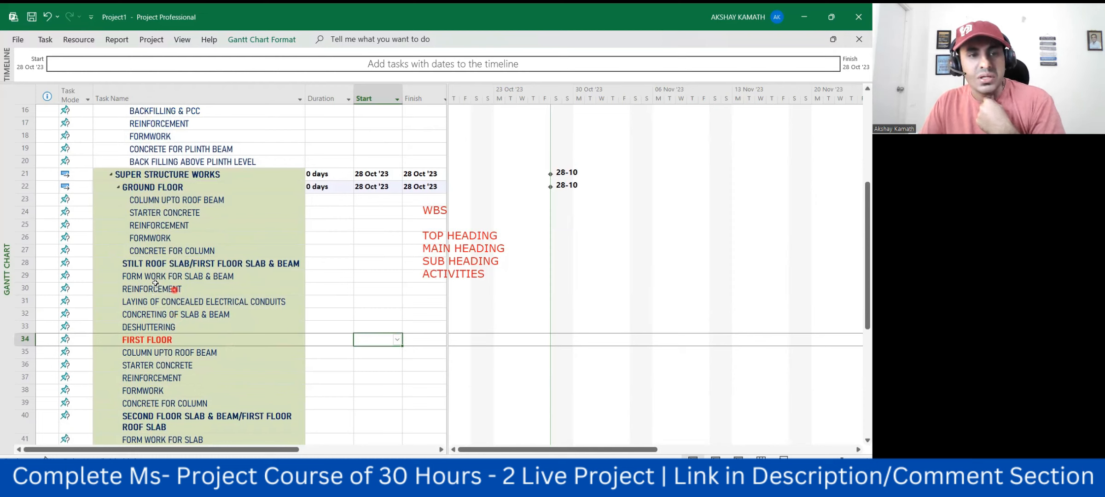
Indent the tasks from FORM WORK FOR SLAB & BEAM through DESHUTTERING one level under STILT ROOF SLAB/FIRST FLOOR SLAB & BEAM.
drag(147, 277, 149, 312)
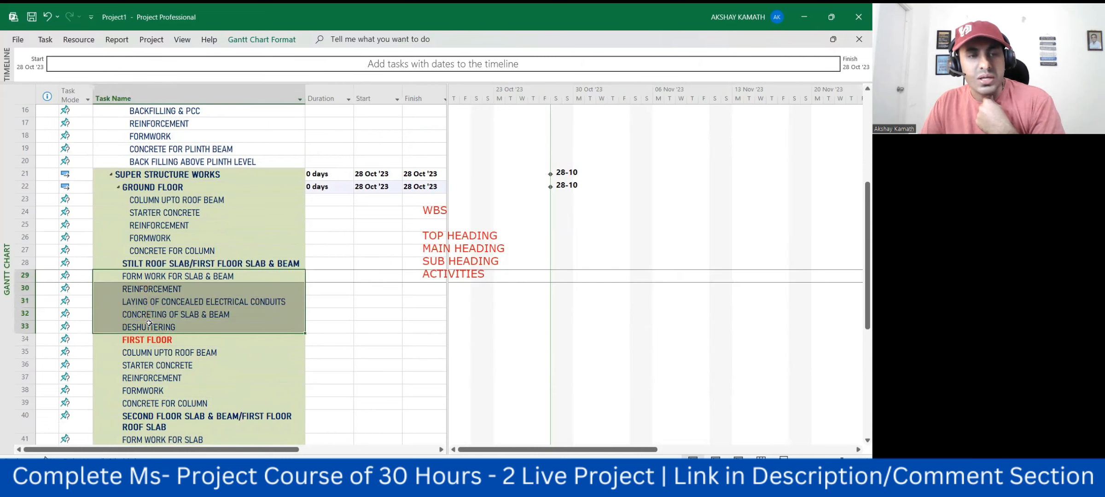
click(45, 40)
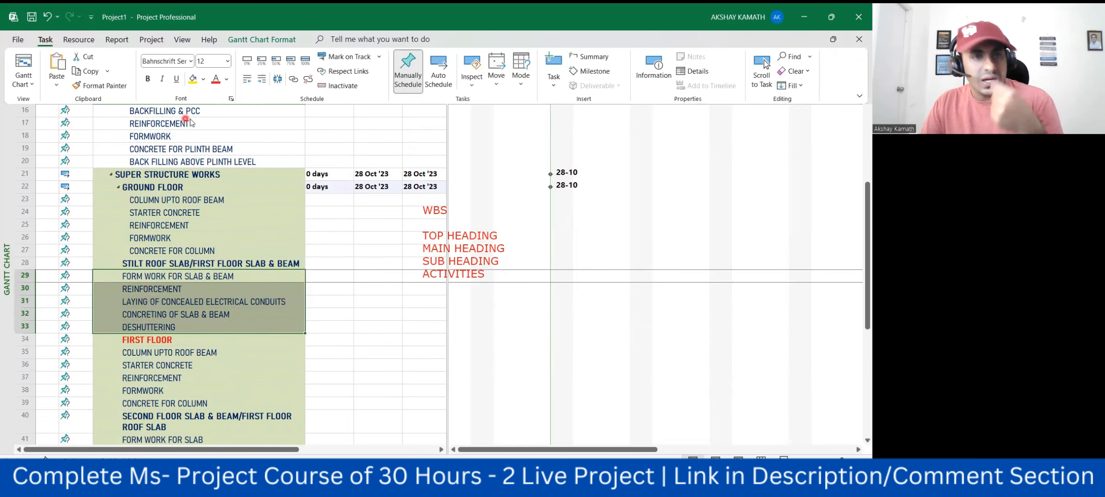
click(262, 79)
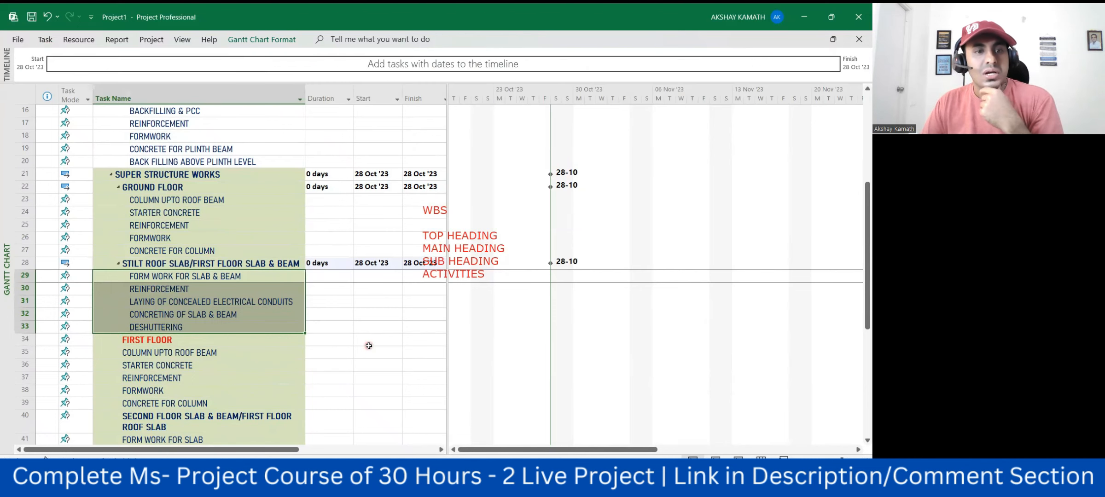
Try a wider Task Name column and undo the width change.
drag(306, 96, 327, 96)
click(356, 325)
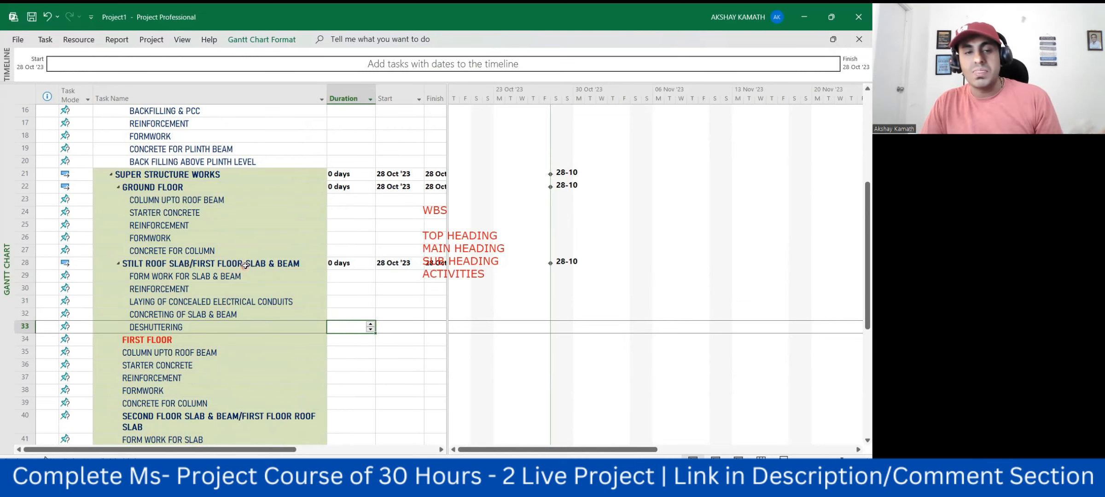
key(ctrl+z)
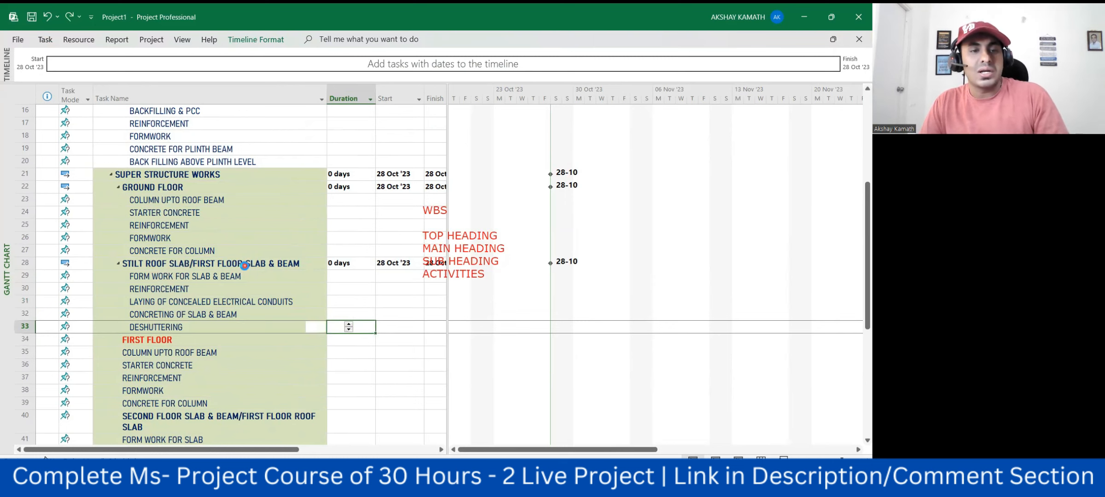
click(265, 284)
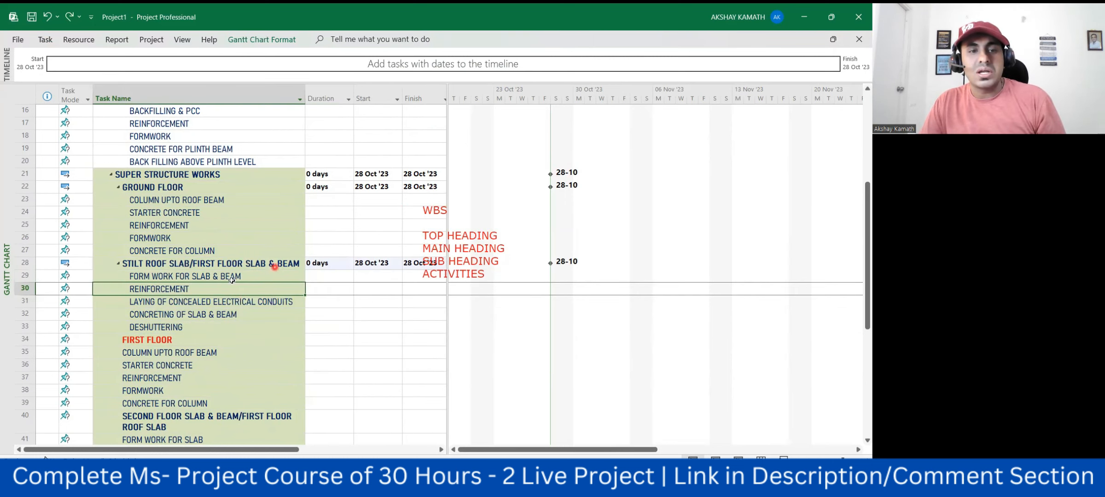
Remove the bold formatting from the STILT ROOF SLAB/FIRST FLOOR SLAB & BEAM heading.
click(162, 263)
click(45, 39)
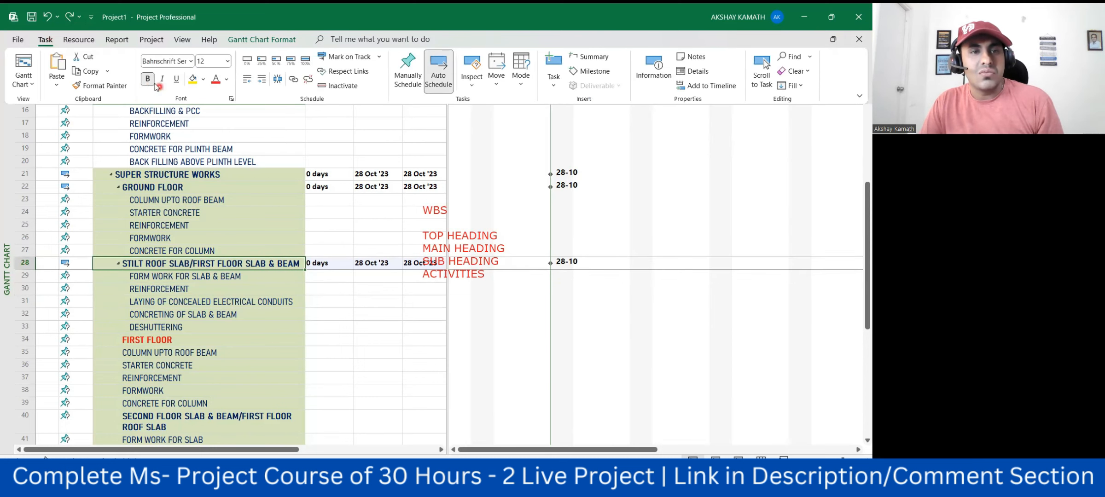
click(148, 79)
click(397, 331)
click(362, 328)
Remove the bold formatting from the SECOND FLOOR SLAB & BEAM/FIRST FLOOR ROOF SLAB heading.
scroll(282, 332, down, 1)
scroll(282, 332, down, 1)
click(247, 340)
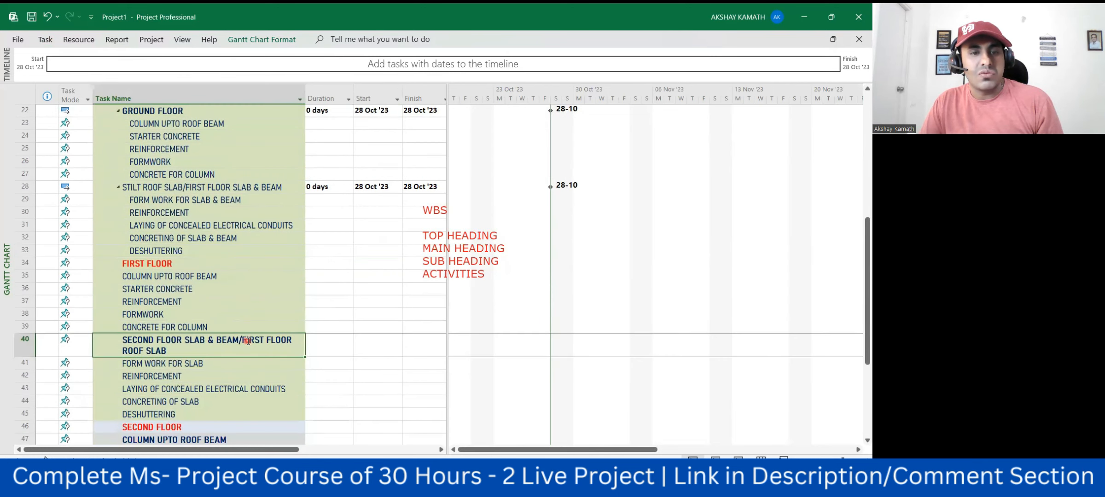
click(44, 40)
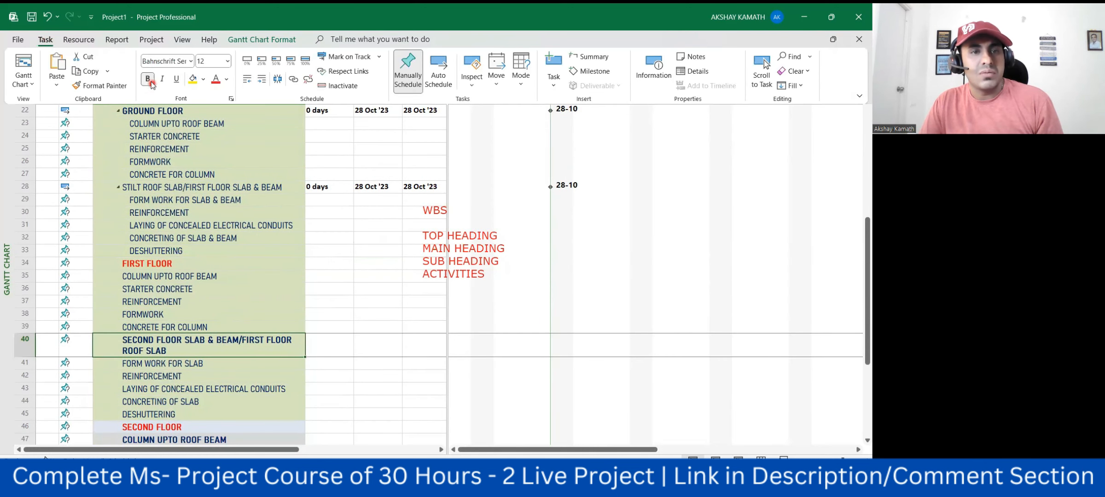
click(148, 79)
Remove the bold formatting from the THIRD FLOOR SLAB & BEAM/SECOND FLOOR ROOF SLAB heading.
scroll(359, 296, down, 4)
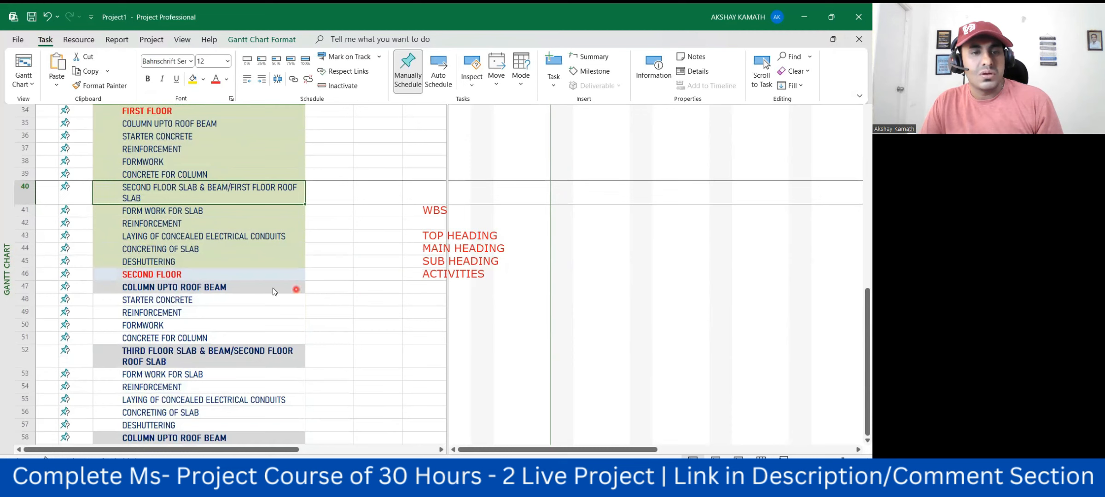
scroll(251, 291, down, 1)
click(223, 313)
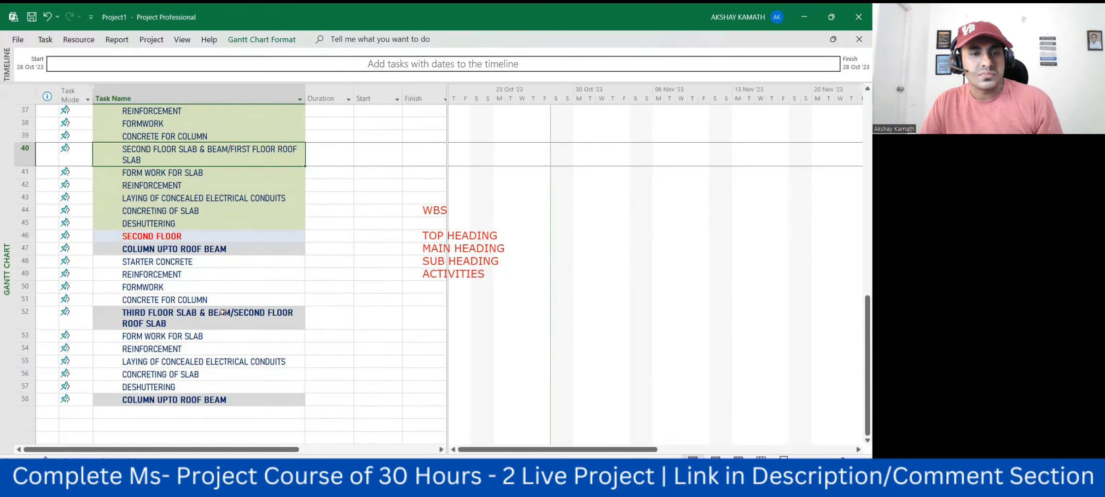
click(220, 320)
click(45, 39)
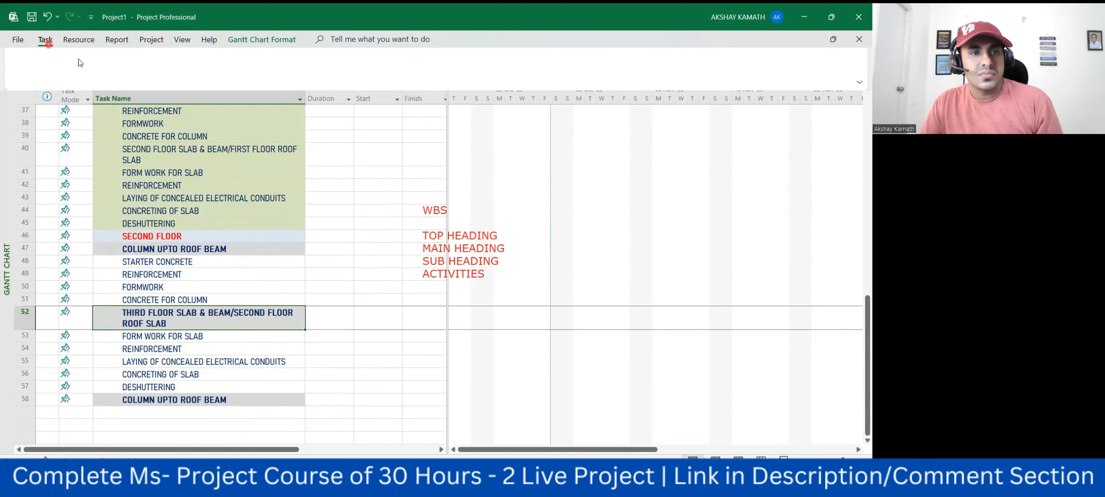
click(148, 79)
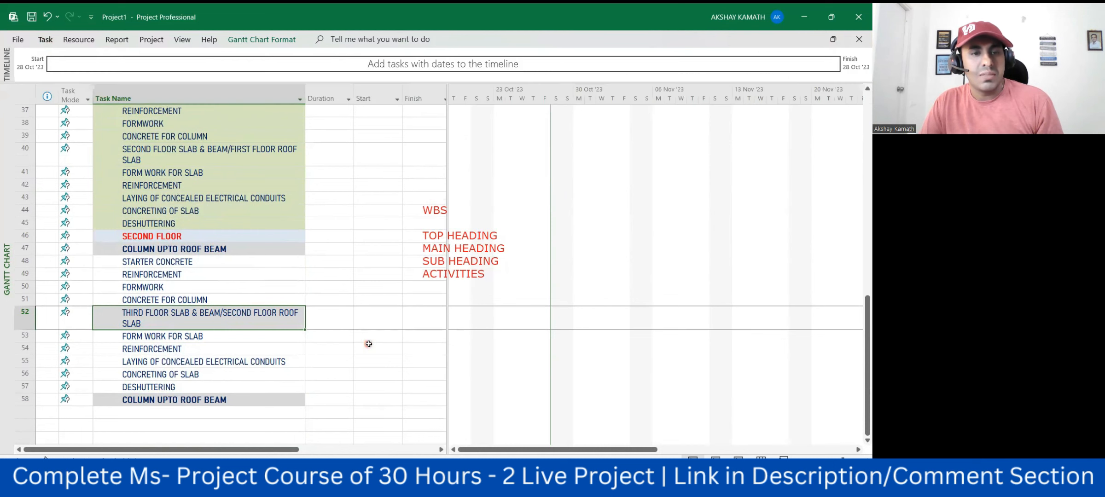
Remove the bold formatting from the COLUMN UPTO ROOF BEAM task under SECOND FLOOR.
scroll(366, 341, up, 3)
scroll(346, 333, down, 1)
click(245, 327)
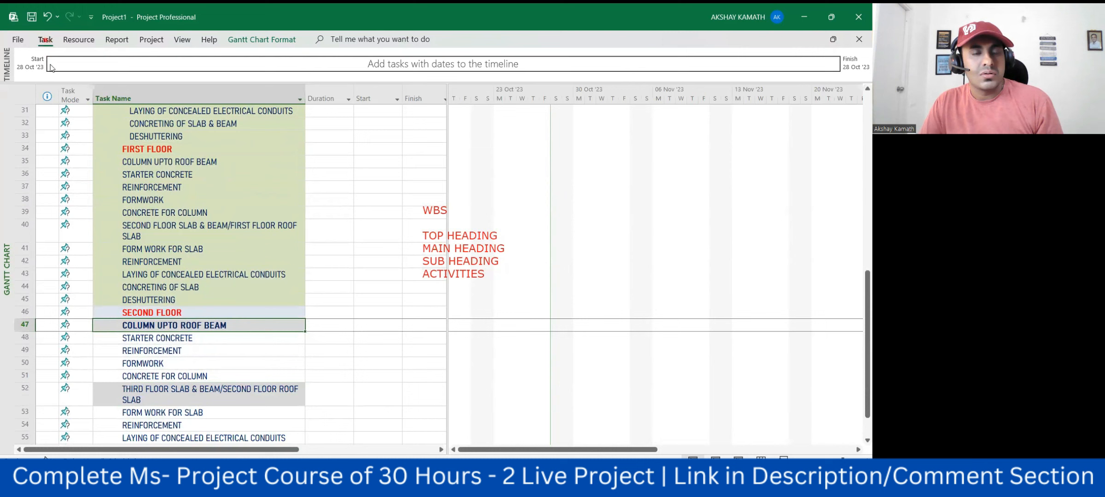
click(45, 40)
Try to indent the GROUND FLOOR tasks from COLUMN UPTO ROOF BEAM through CONCRETING OF SLAB & BEAM one more level.
scroll(341, 294, up, 7)
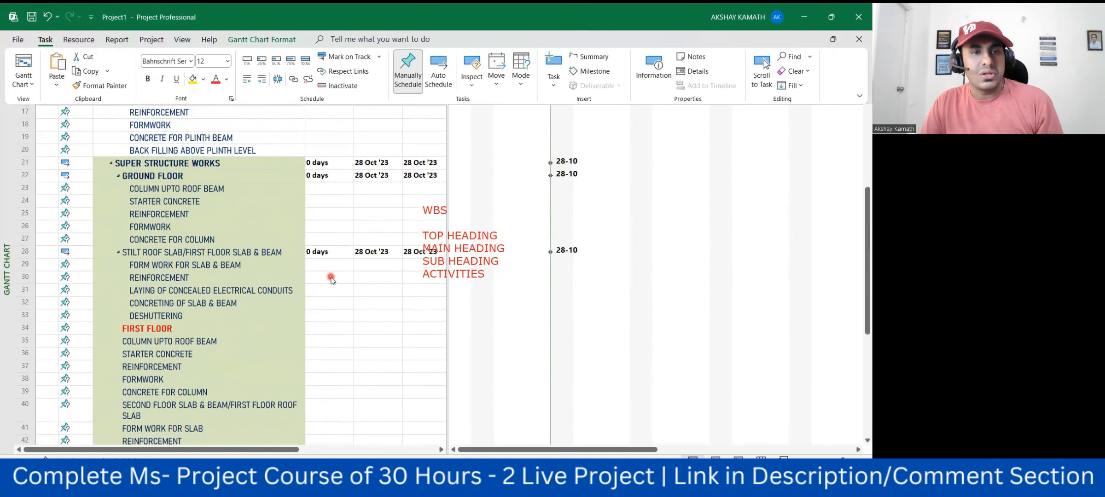
scroll(198, 202, down, 2)
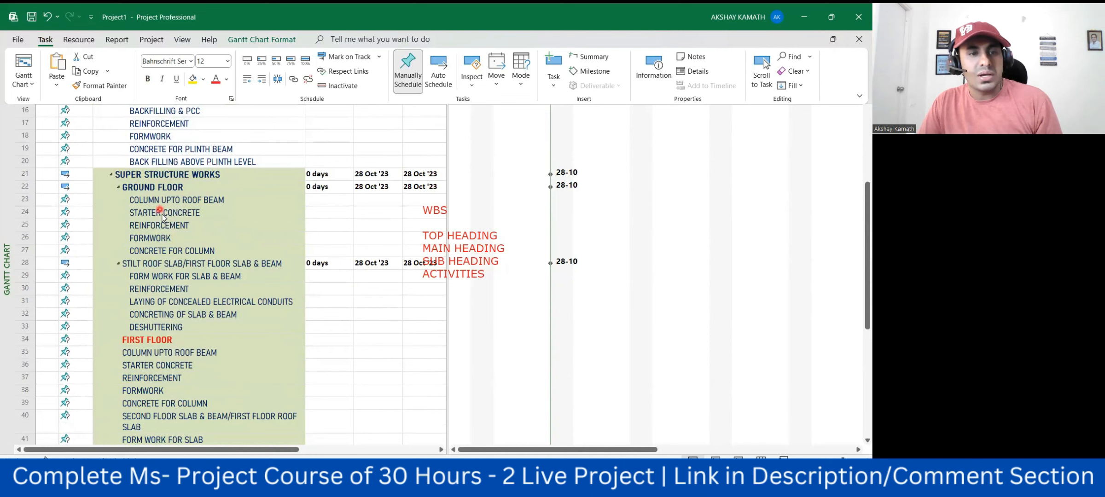
key(ctrl+F1)
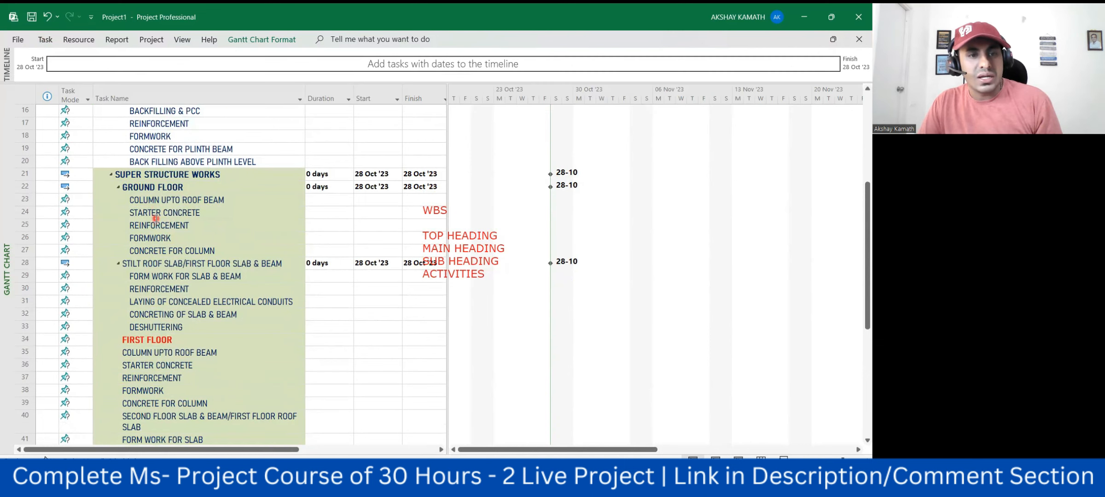
click(156, 218)
drag(155, 201, 166, 317)
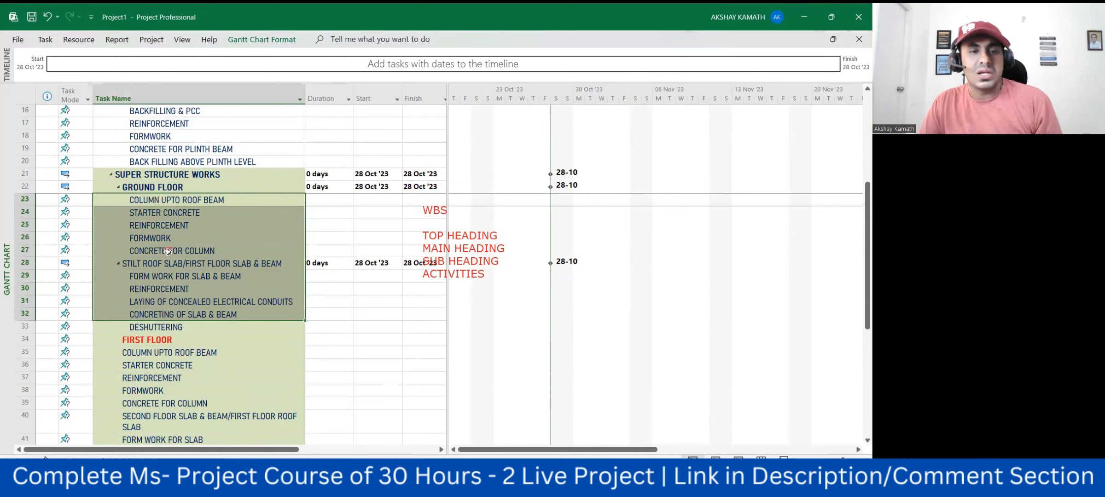
click(45, 41)
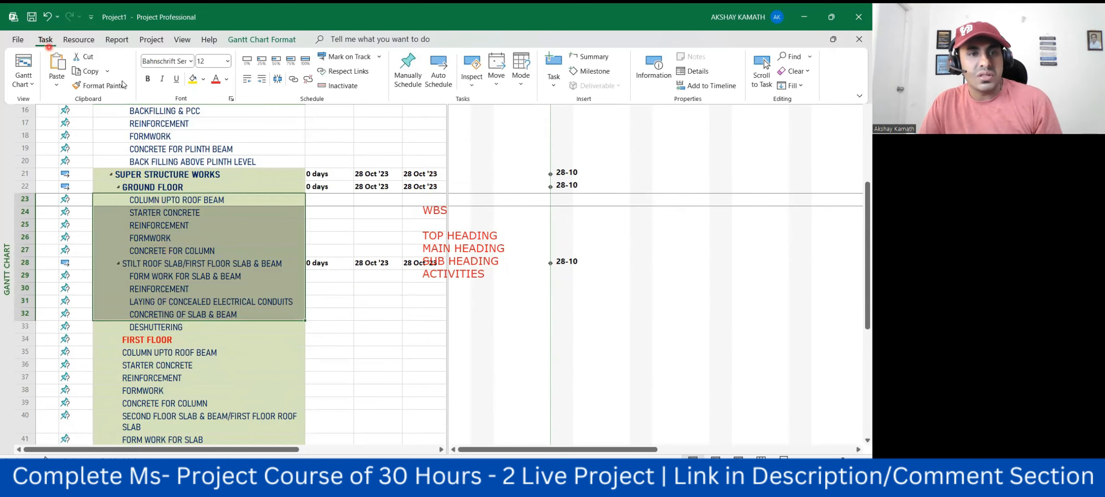
click(262, 80)
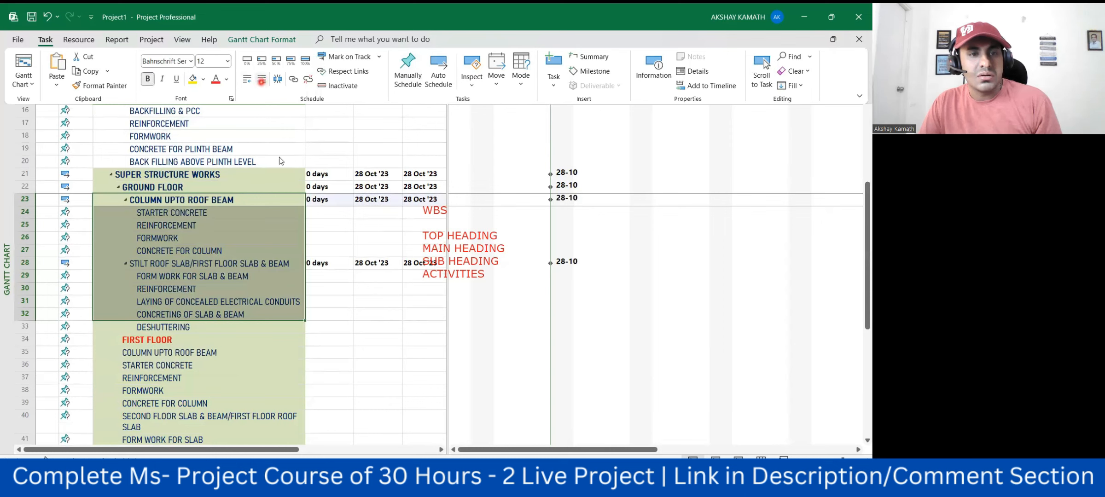
click(358, 339)
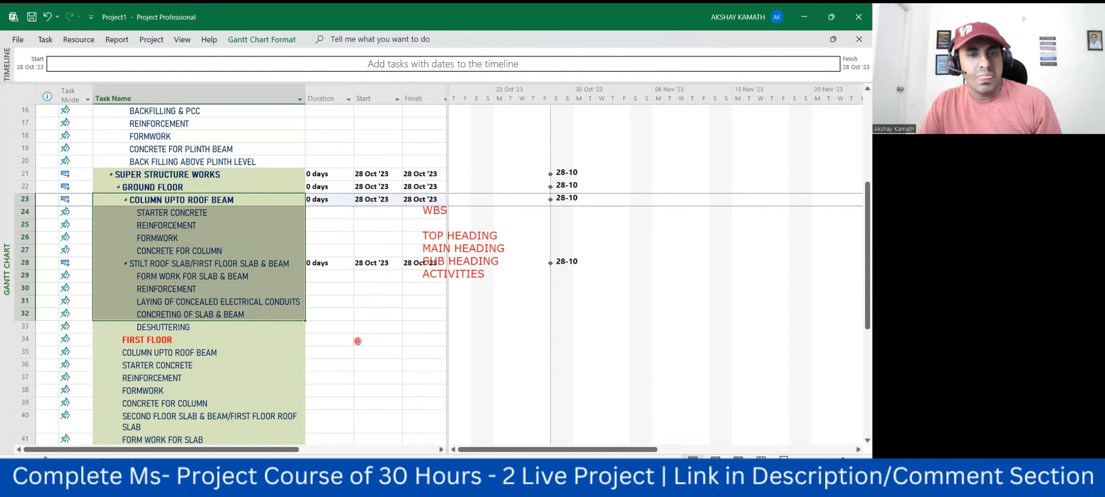
Undo the last indent of the GROUND FLOOR tasks.
key(ctrl+z)
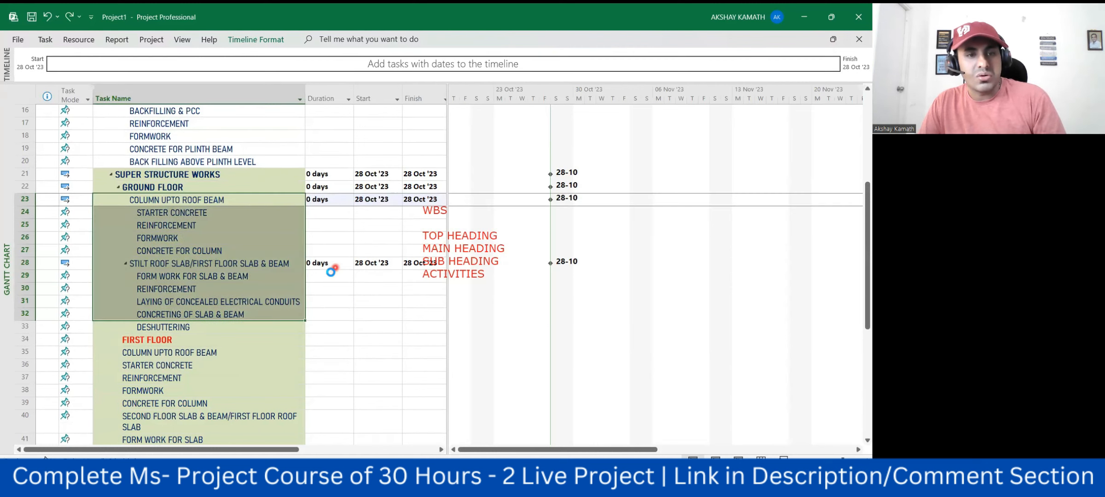
key(ctrl+z)
click(316, 301)
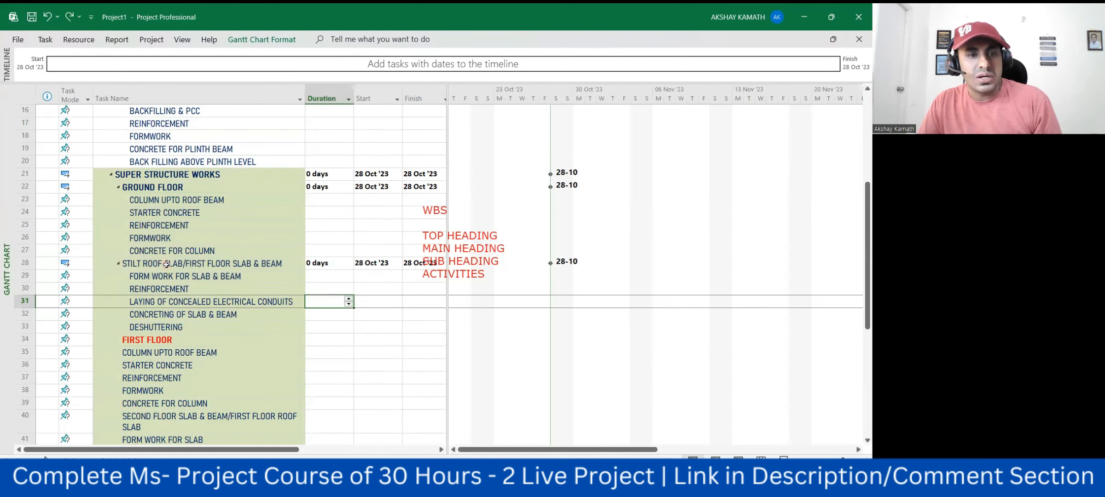
Outdent the tasks from COLUMN UPTO ROOF BEAM under GROUND FLOOR through DESHUTTERING by one level.
drag(151, 199, 168, 327)
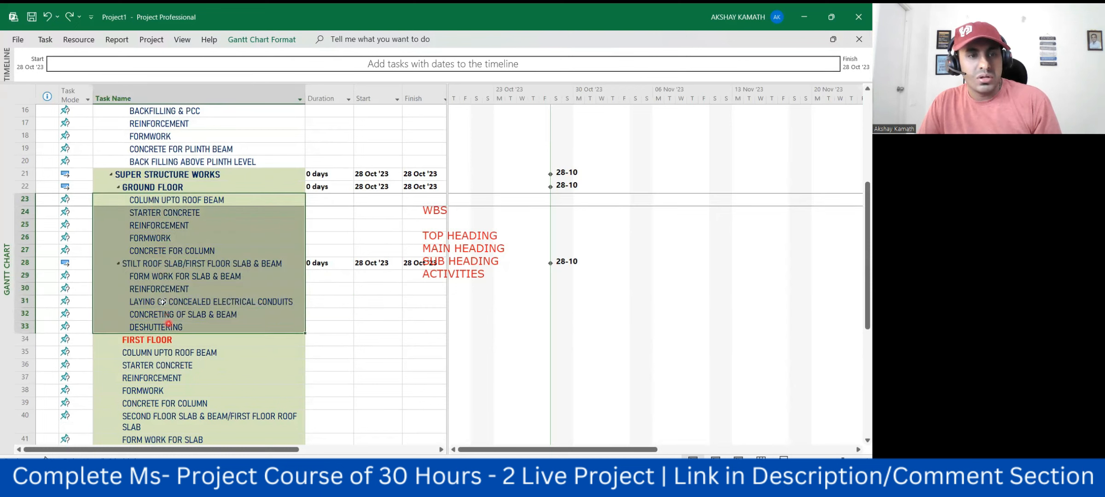
click(45, 39)
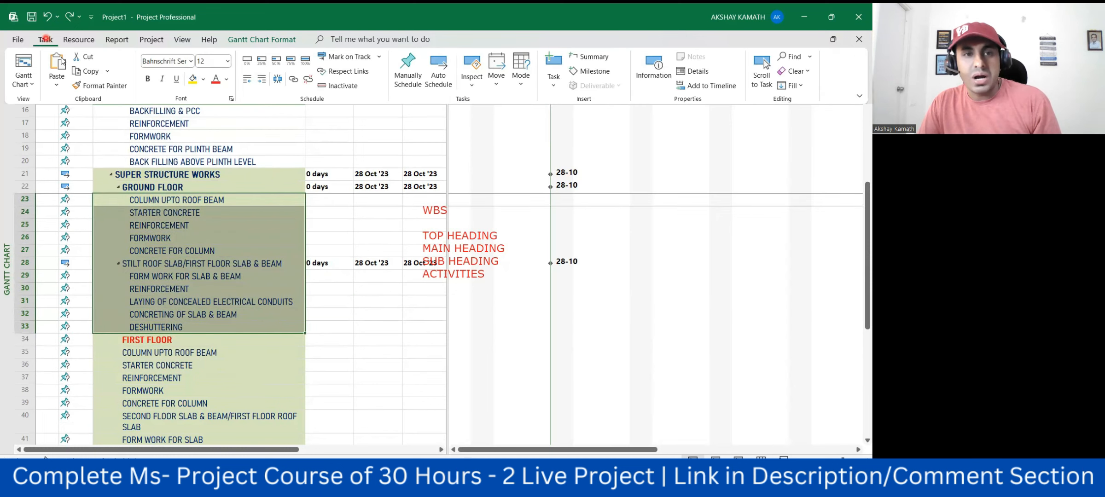
click(248, 80)
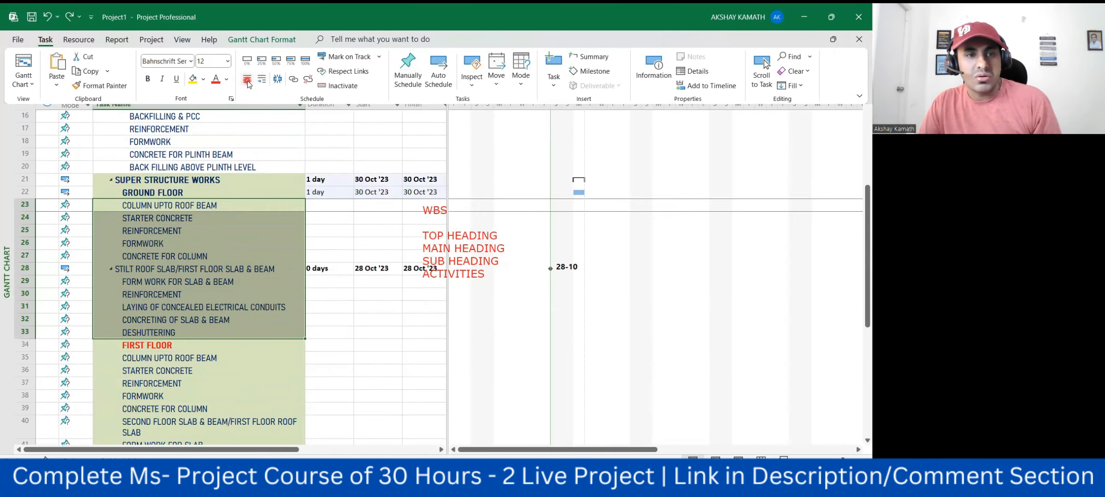
click(380, 388)
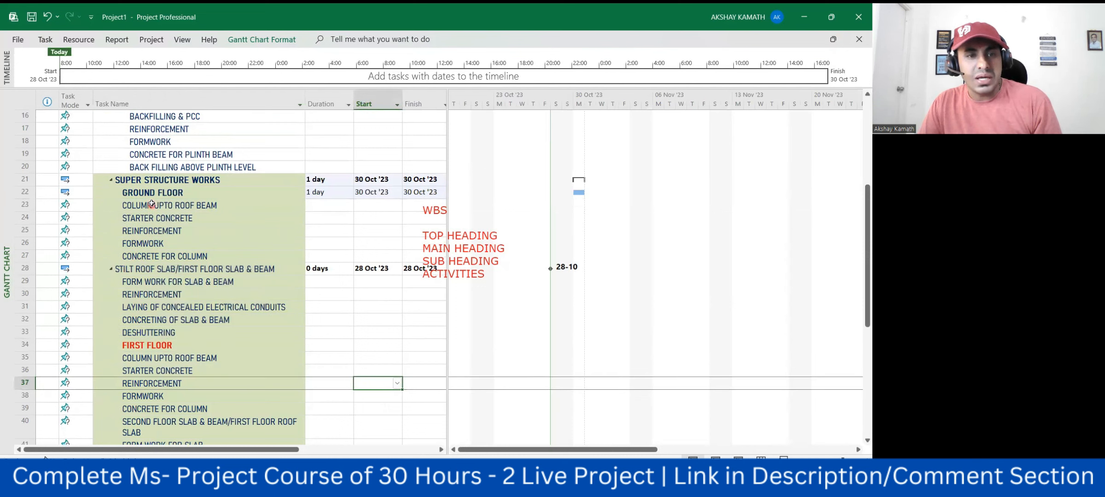
Indent the tasks from COLUMN UPTO ROOF BEAM through DESHUTTERING back one level under GROUND FLOOR.
drag(147, 205, 153, 330)
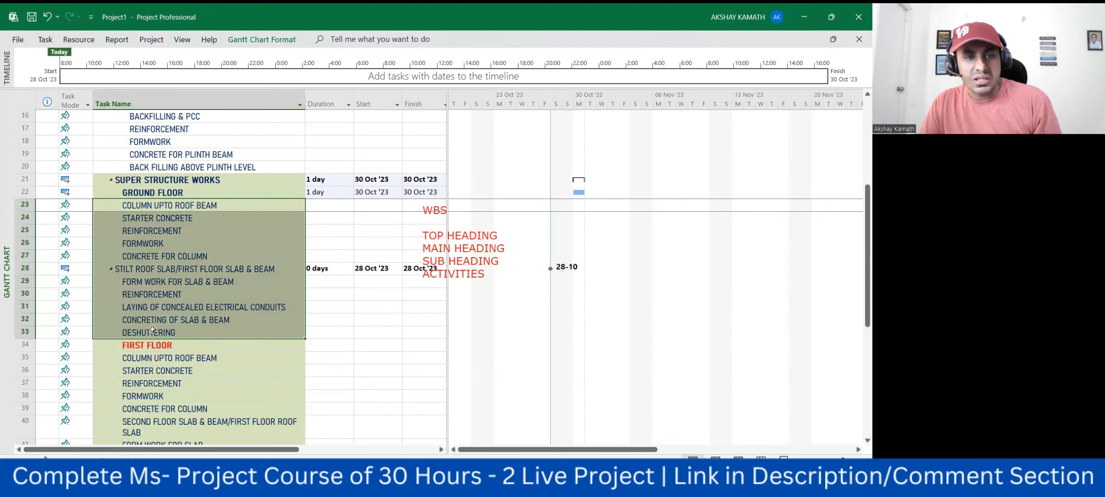
click(45, 39)
click(264, 80)
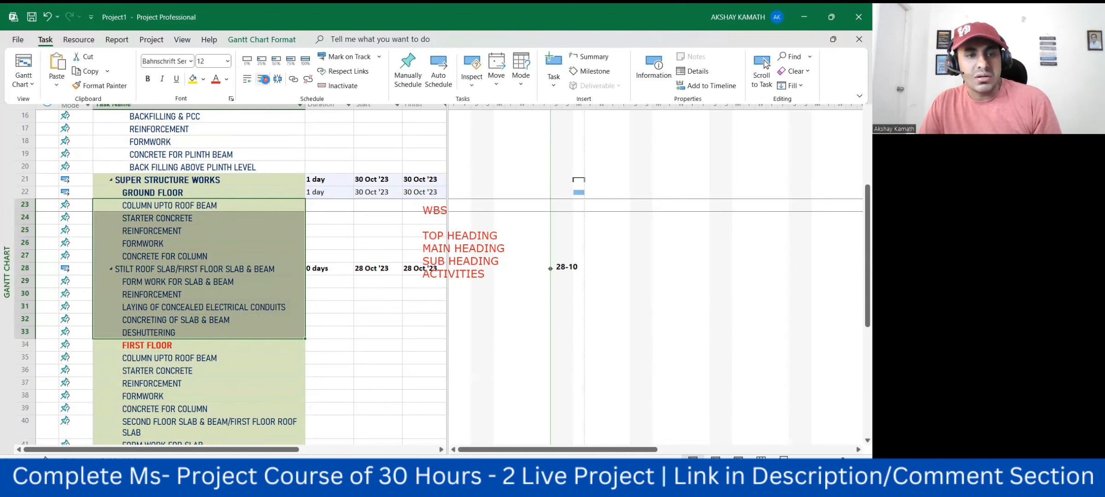
click(381, 362)
Set the task mode of STILT ROOF SLAB/FIRST FLOOR SLAB & BEAM to Manually Scheduled.
click(73, 264)
click(87, 269)
click(91, 288)
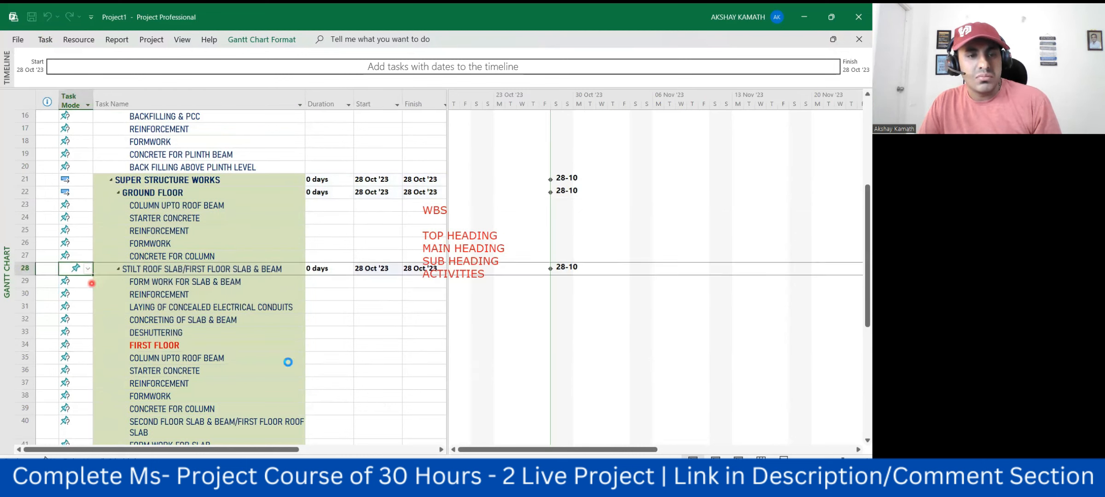
click(423, 381)
click(381, 372)
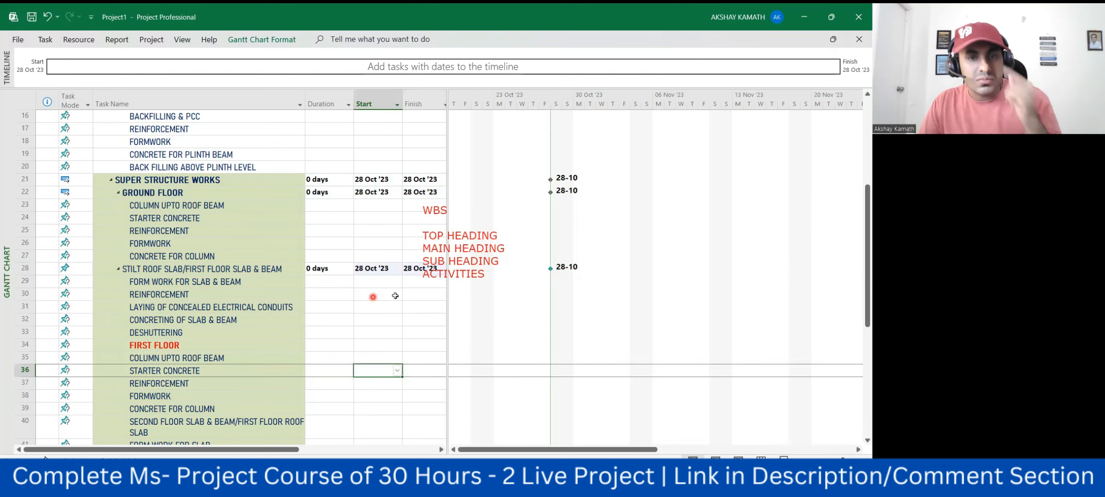
Widen the Task Name column slightly.
click(289, 275)
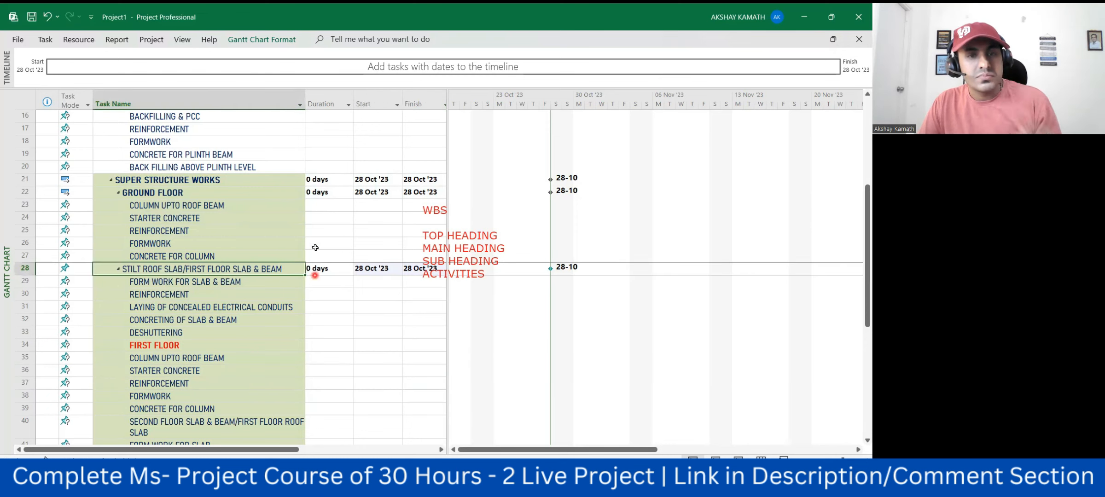
drag(305, 101, 320, 101)
click(367, 297)
Try outdenting the STILT ROOF SLAB/FIRST FLOOR SLAB & BEAM heading one level and indent it back.
click(261, 273)
click(55, 43)
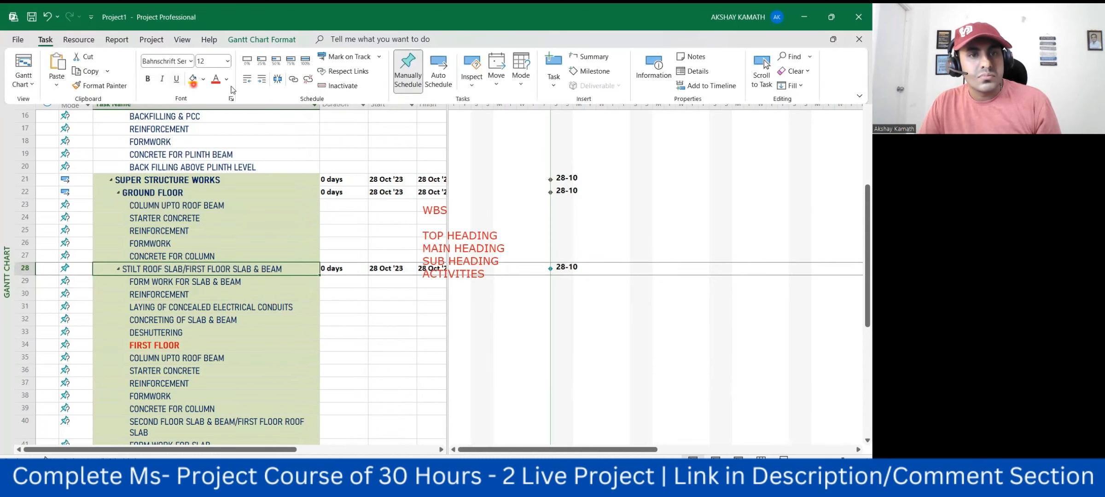
click(248, 79)
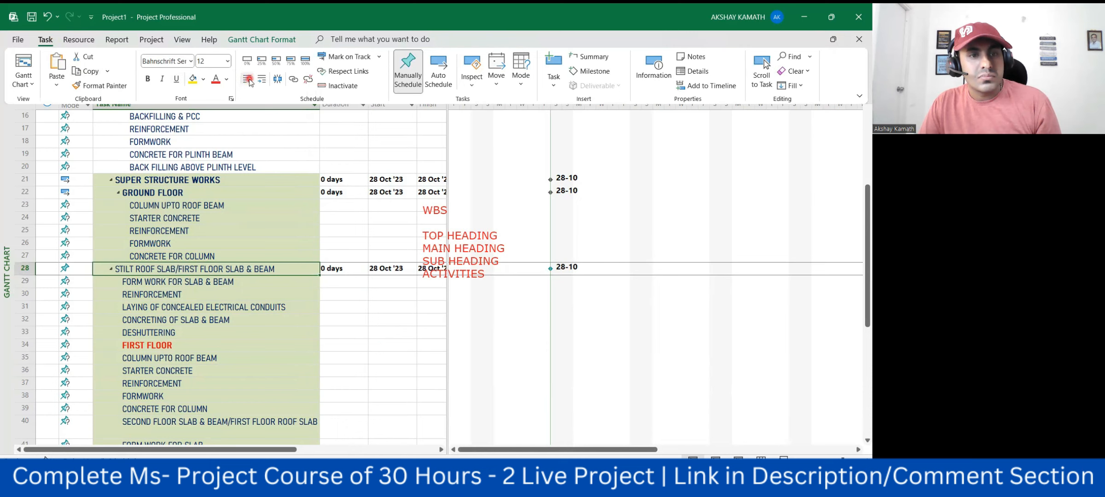
click(263, 79)
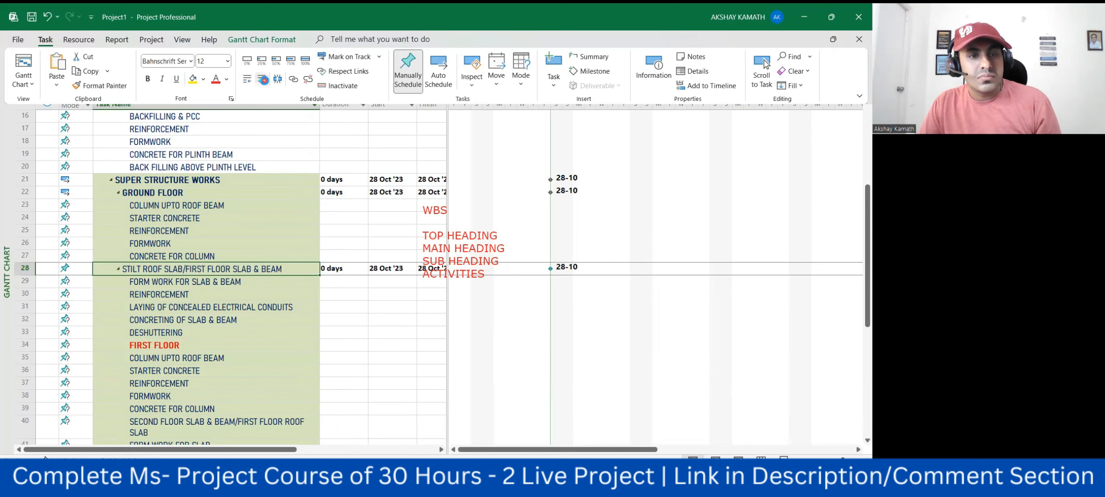
Try indenting the STILT ROOF SLAB/FIRST FLOOR SLAB & BEAM heading two more levels under GROUND FLOOR and undo it.
click(263, 81)
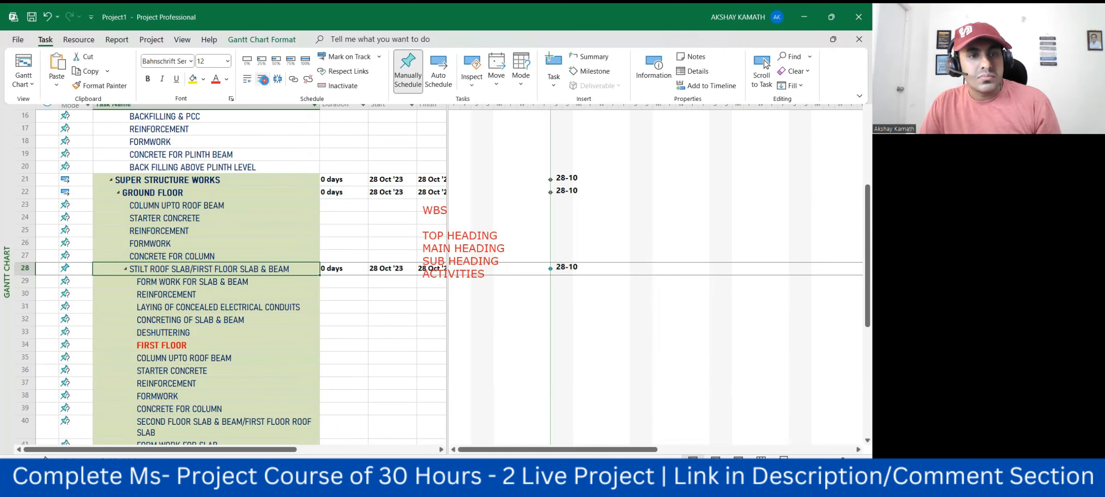
click(263, 81)
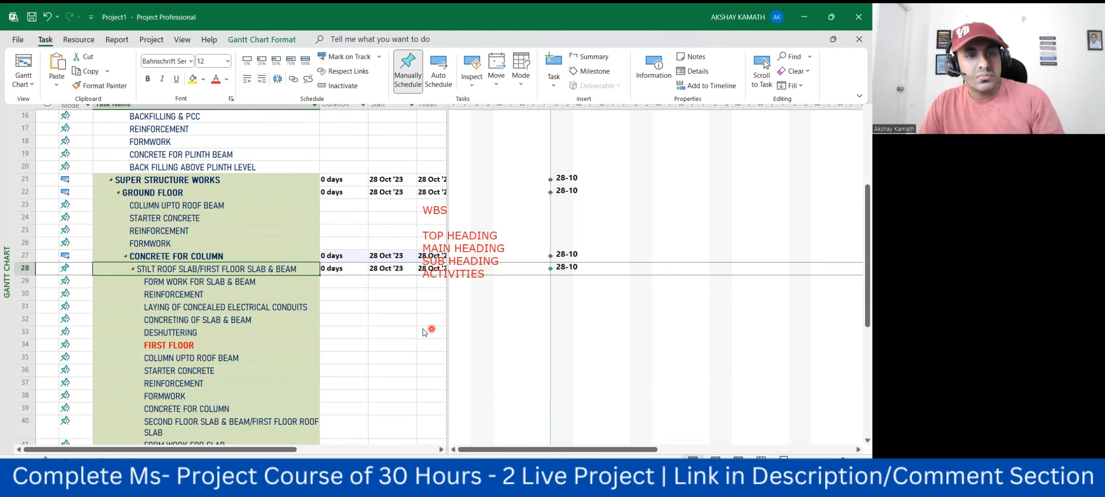
click(380, 322)
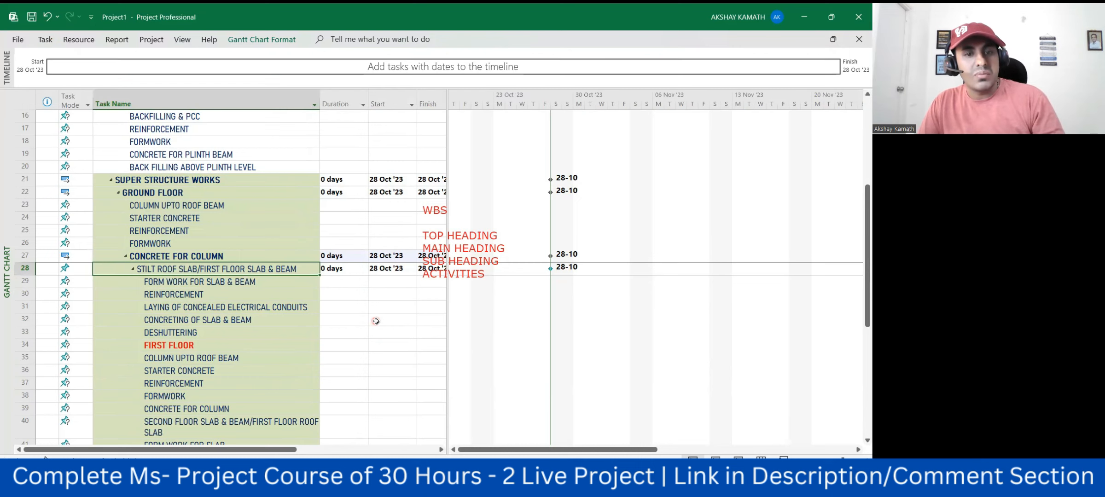
click(376, 321)
key(ctrl+z)
key(ctrl+z)
key(ctrl+z)
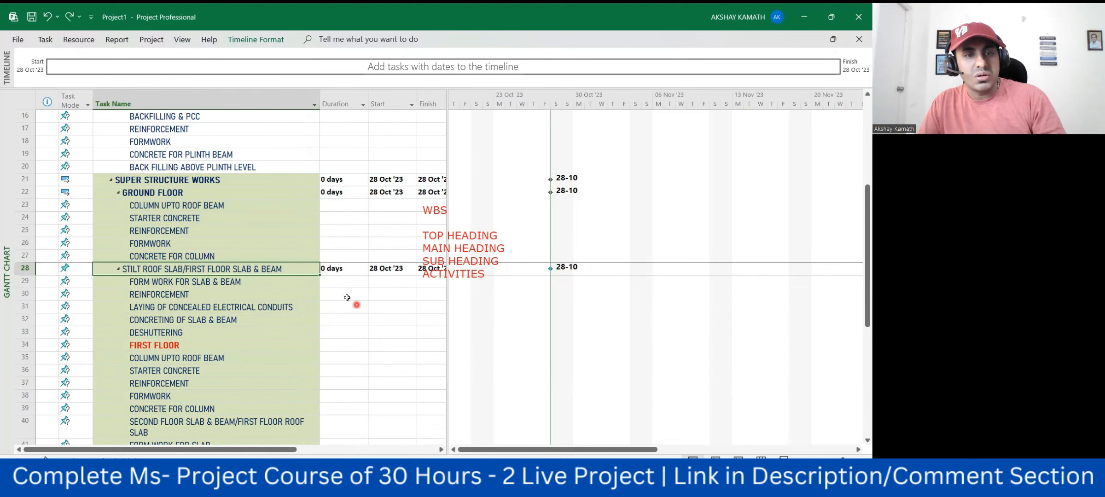
Undo the recent widening of the Task Name column and the STILT ROOF SLAB/FIRST FLOOR SLAB & BEAM heading's change to Manually Scheduled.
key(ctrl+y)
key(ctrl+y)
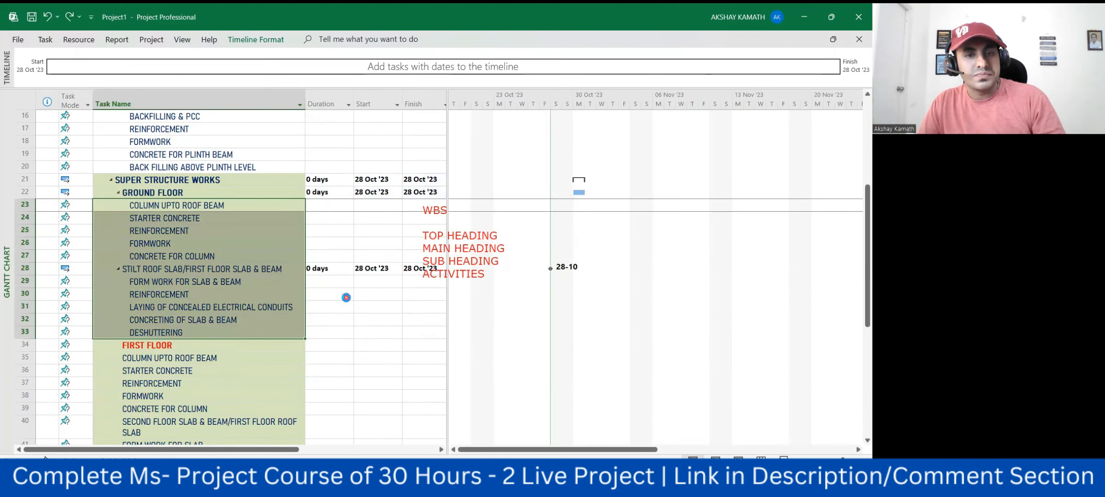
key(ctrl+y)
key(ctrl+z)
key(ctrl+z)
key(ctrl+y)
key(ctrl+y)
key(ctrl+z)
key(ctrl+z)
key(ctrl+z)
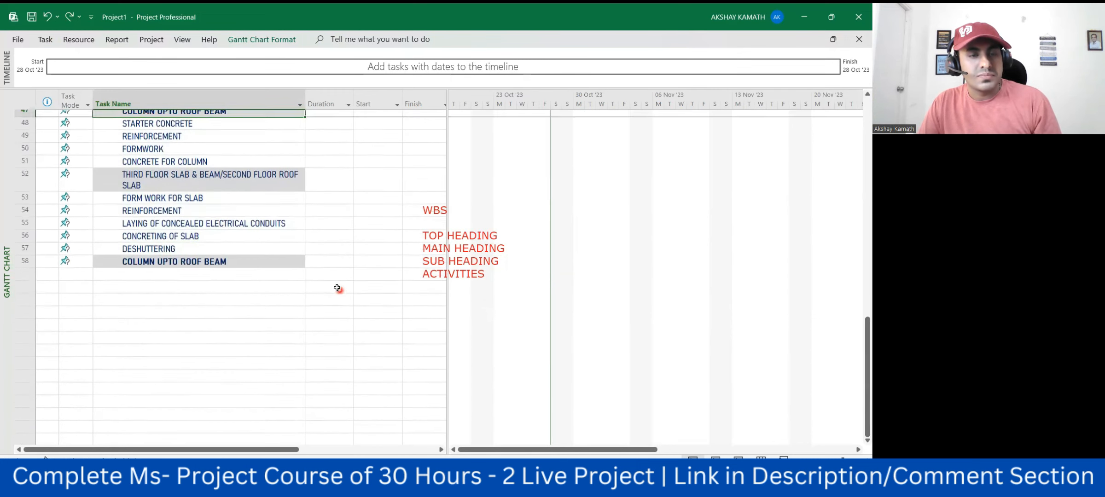
scroll(338, 283, up, 1)
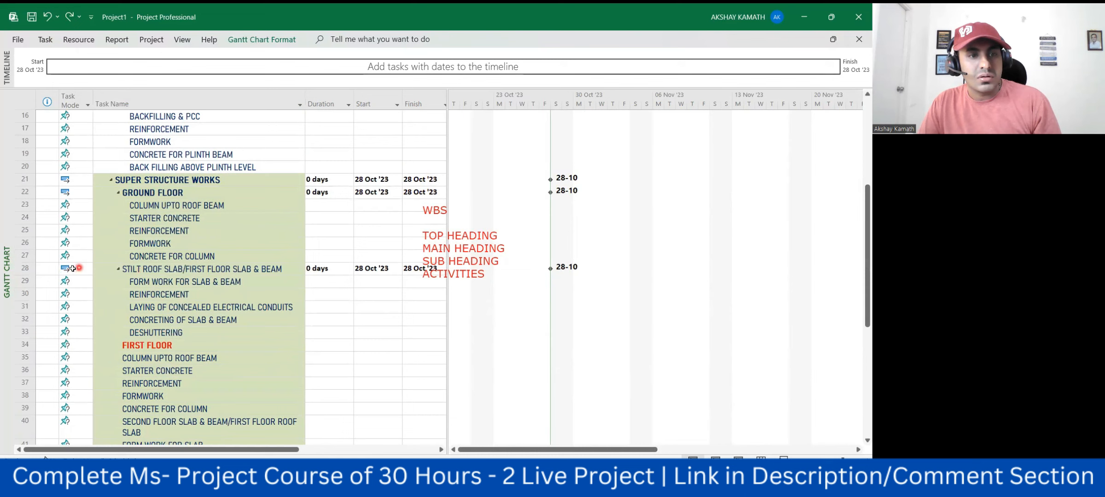
scroll(198, 303, up, 4)
scroll(355, 333, down, 4)
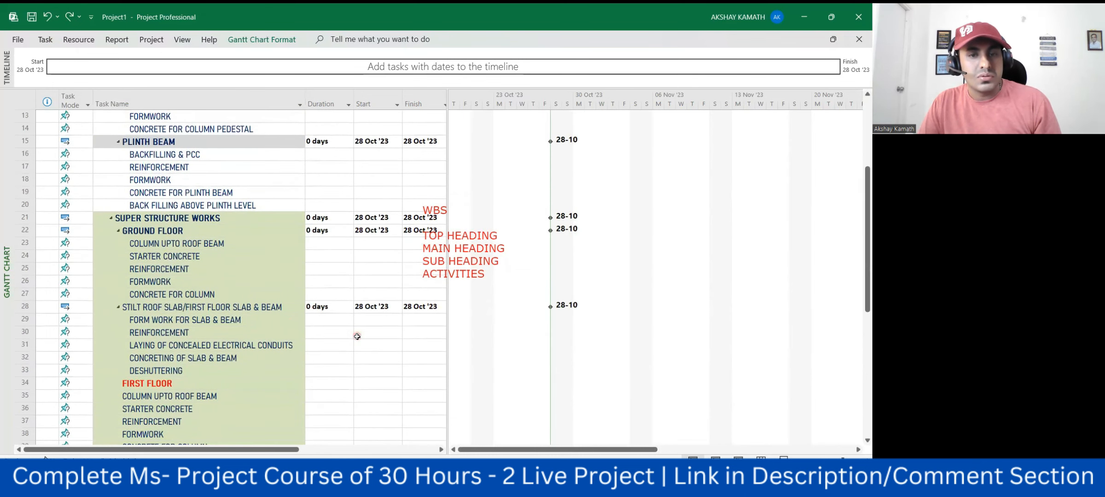
Collapse the activities under the STILT ROOF SLAB/FIRST FLOOR SLAB & BEAM heading.
click(178, 268)
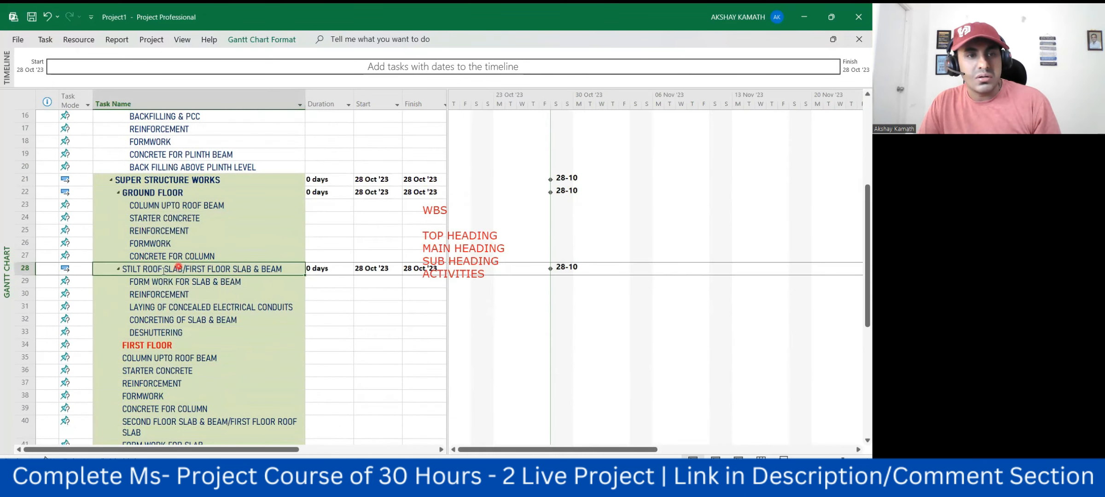
click(121, 269)
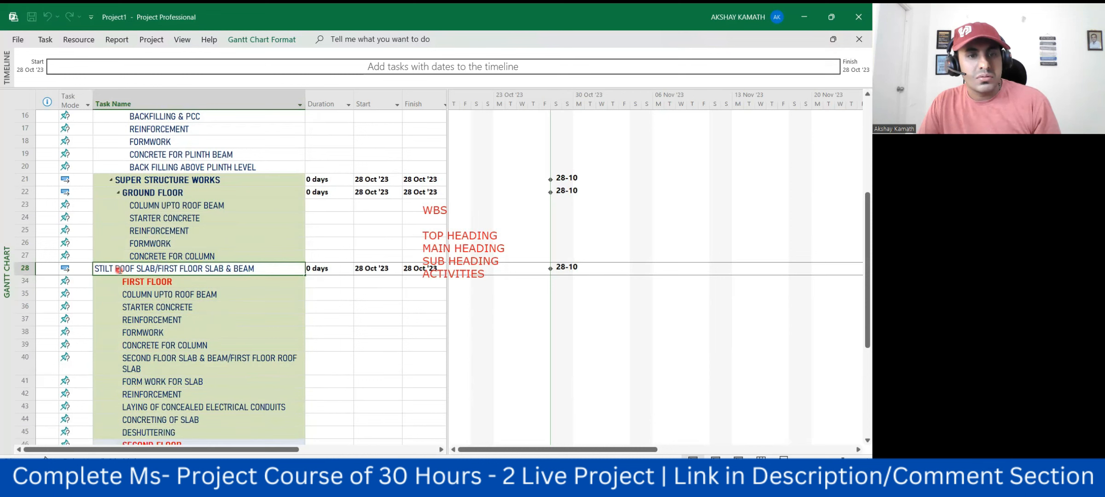
key(Return)
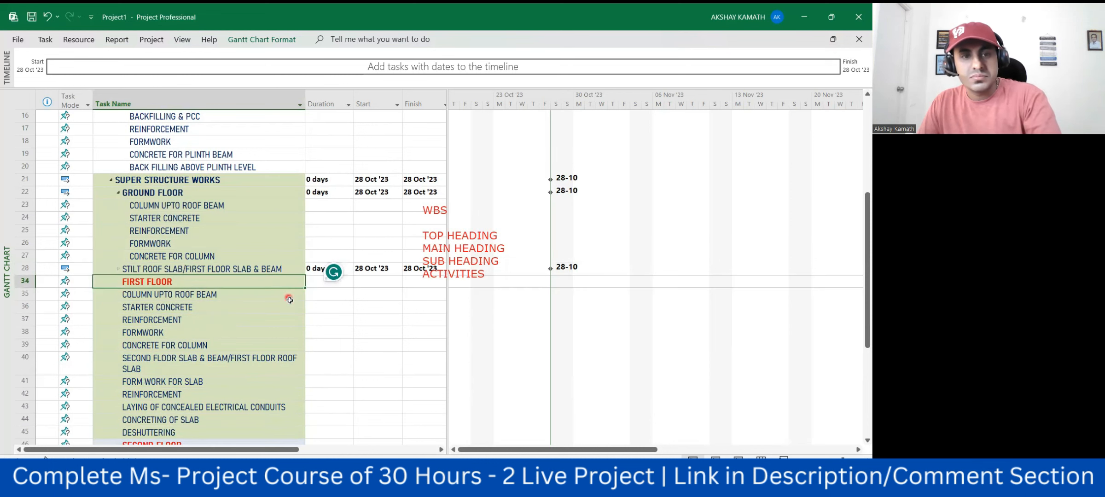
click(343, 333)
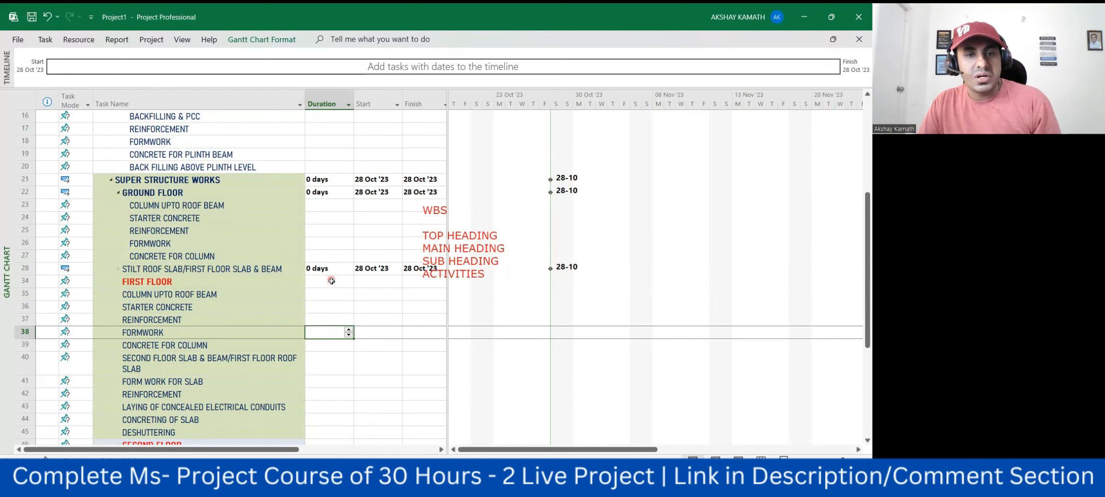
scroll(332, 283, up, 1)
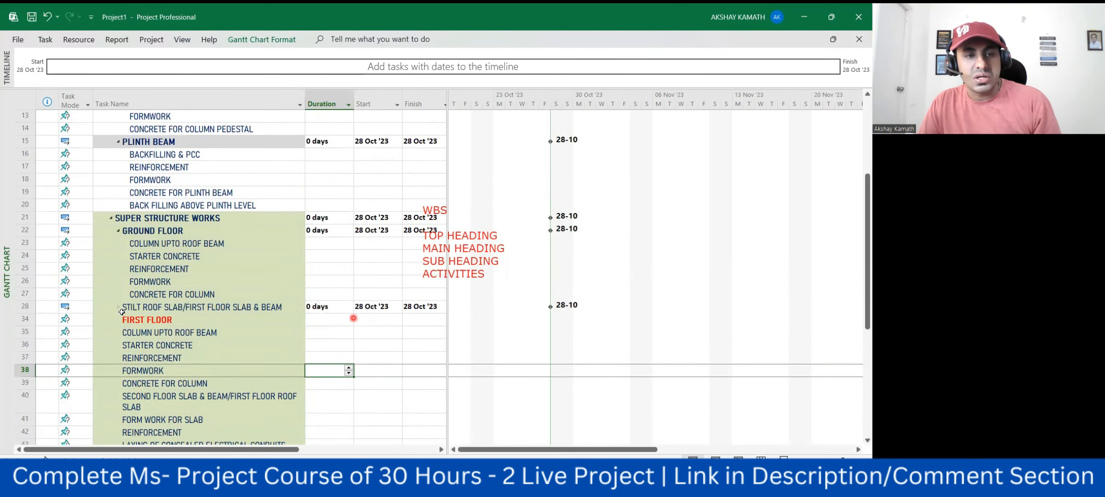
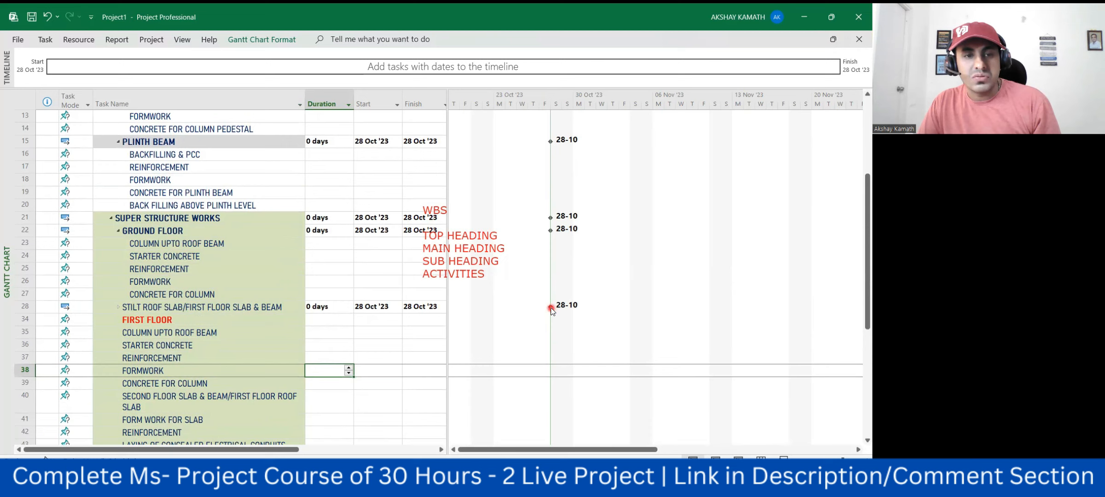
click(65, 306)
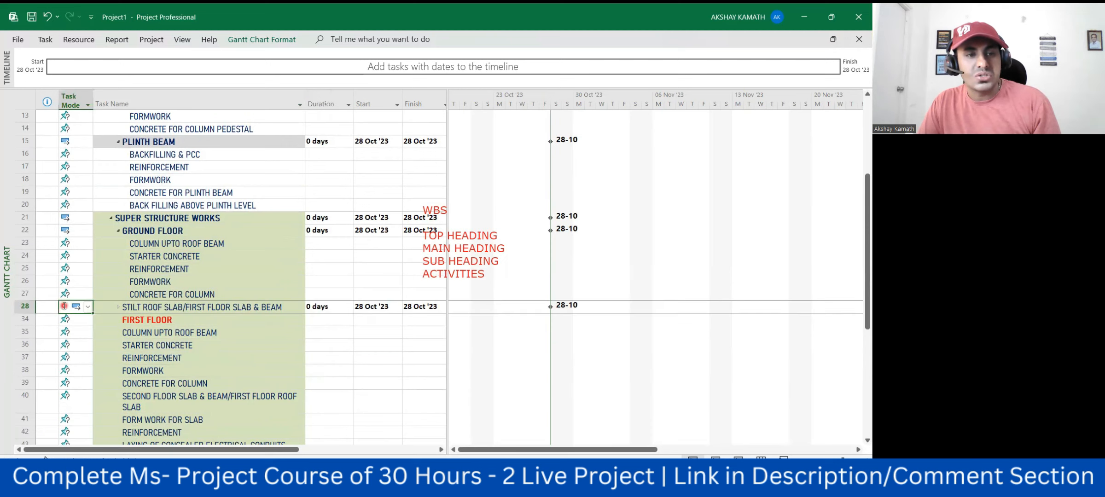
click(87, 306)
click(336, 354)
click(408, 357)
scroll(406, 357, up, 1)
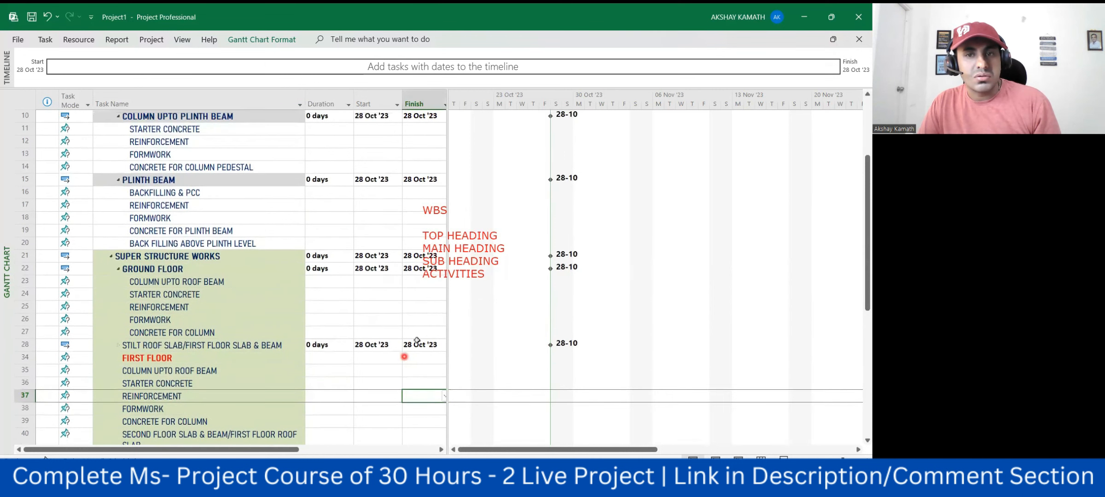
click(115, 345)
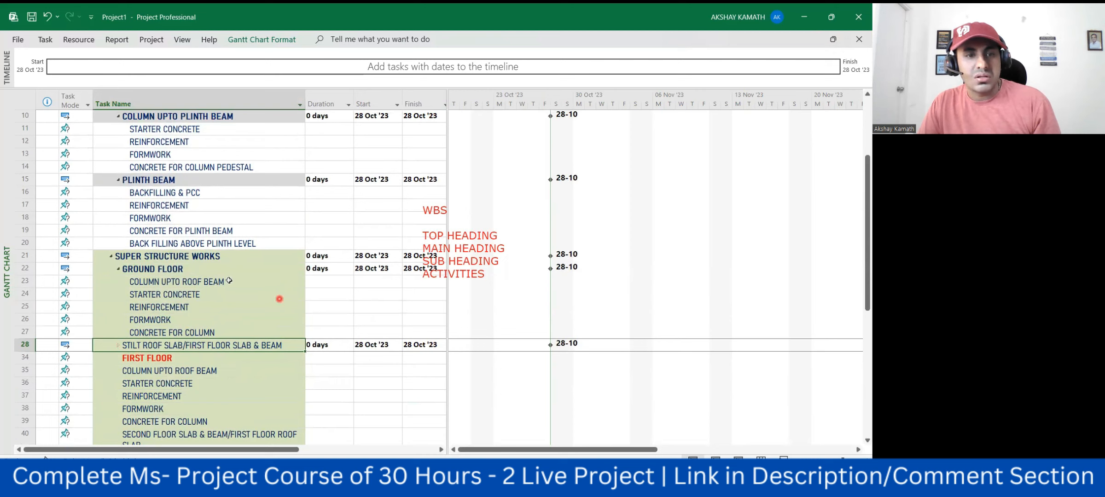
click(347, 383)
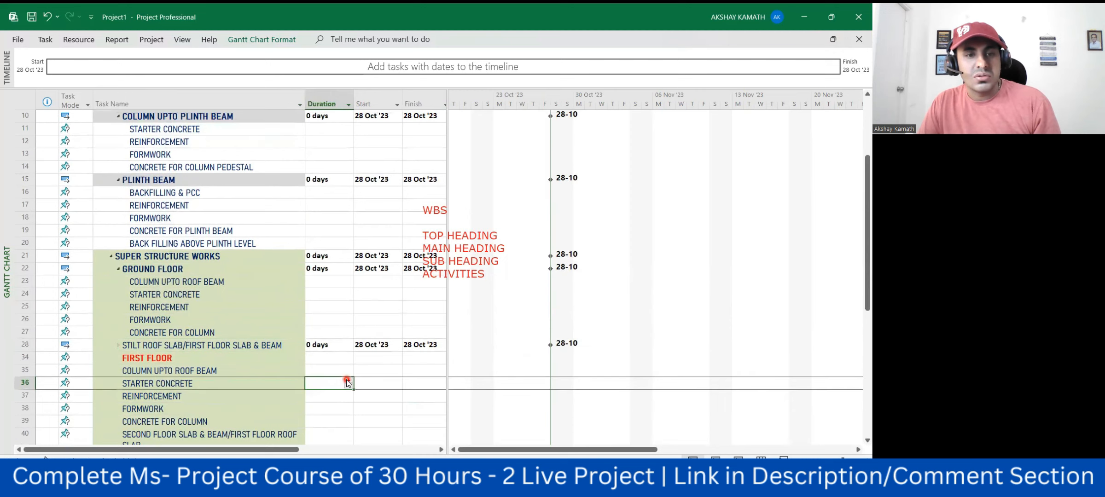
click(246, 346)
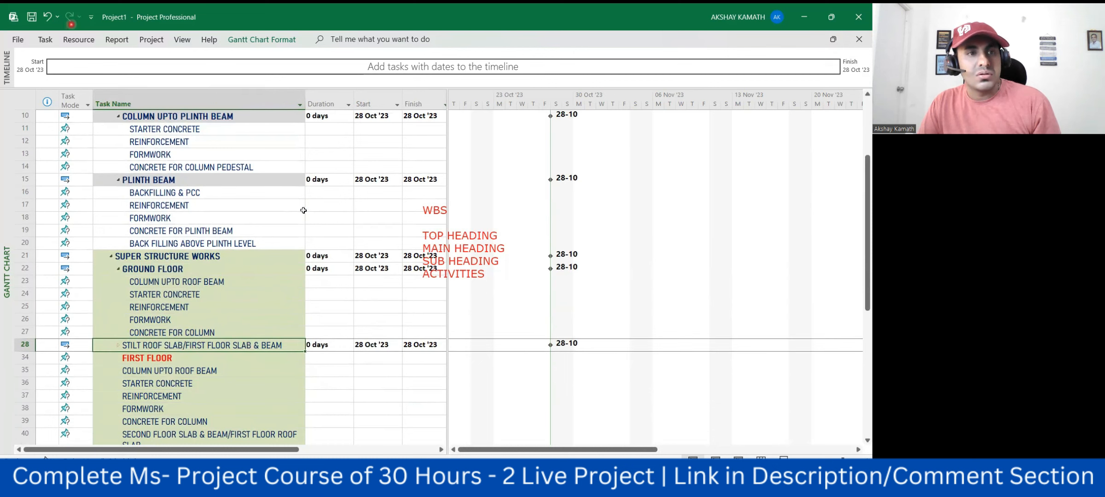
scroll(371, 367, down, 2)
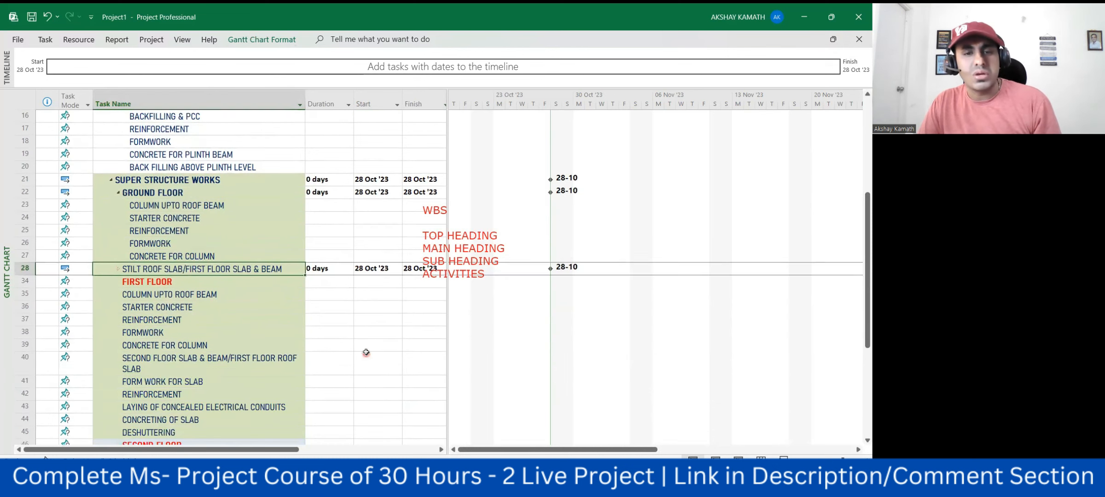
click(371, 364)
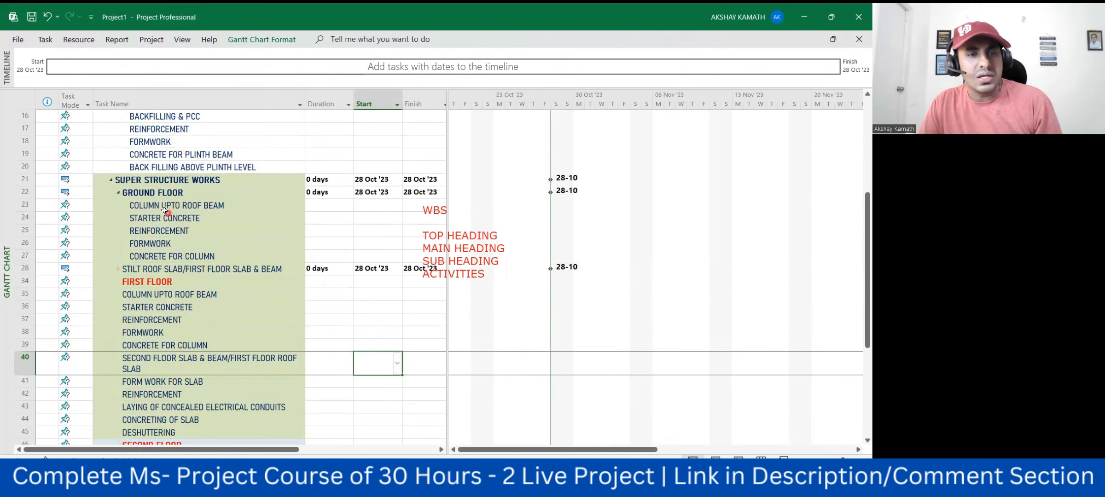
Try indenting COLUMN UPTO ROOF BEAM through STILT ROOF SLAB/FIRST FLOOR SLAB & BEAM one level, then outdenting them three levels.
drag(161, 204, 168, 275)
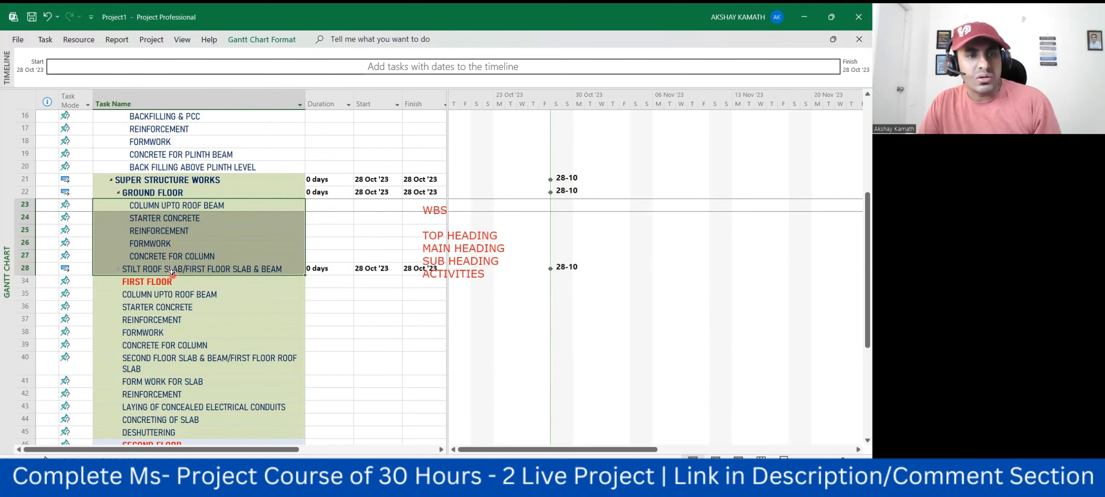
scroll(200, 258, down, 1)
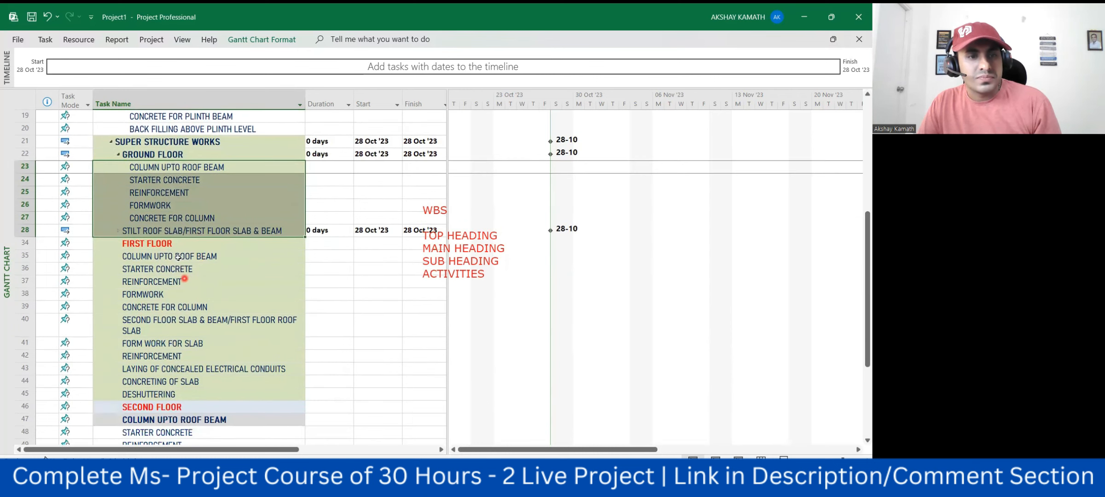
scroll(187, 254, up, 1)
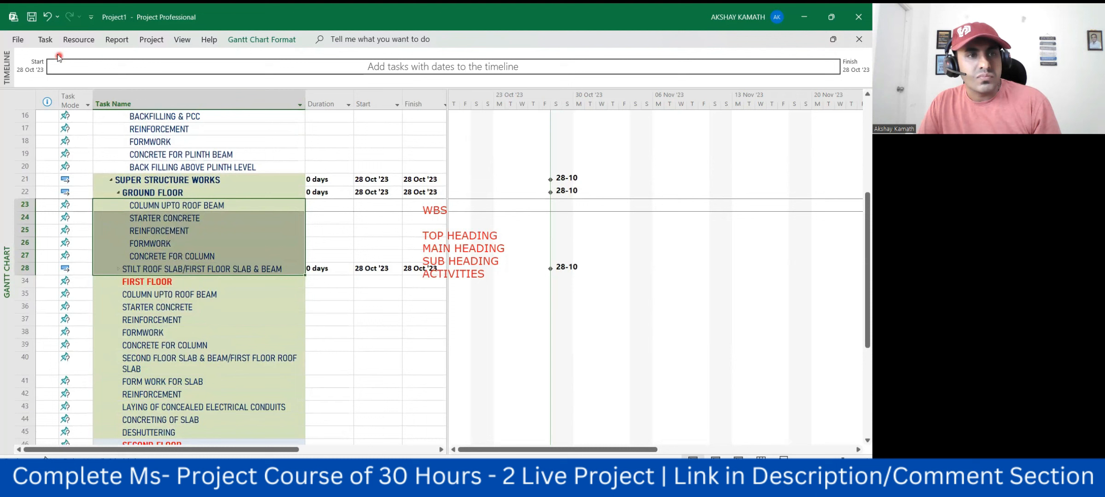
click(47, 40)
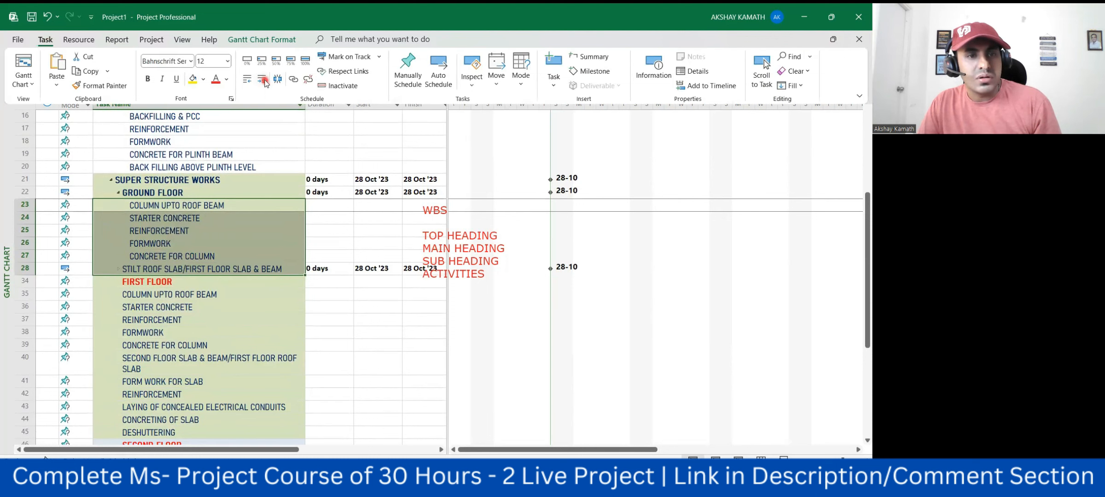
click(263, 80)
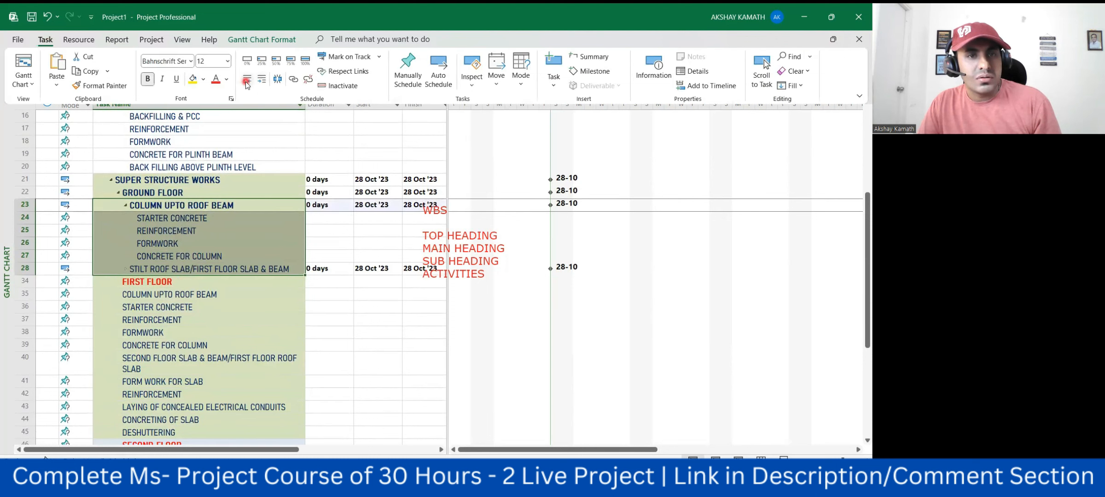
click(246, 81)
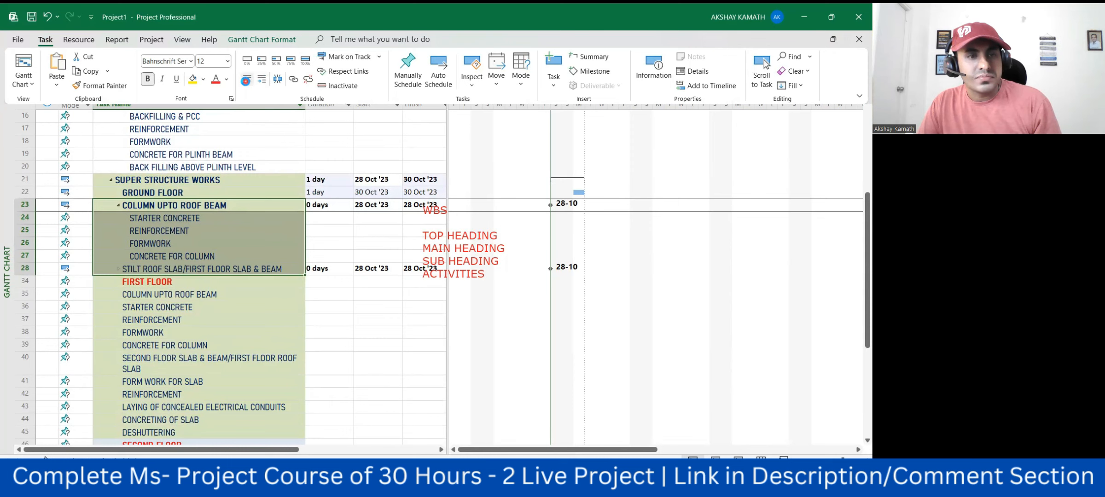
click(246, 81)
click(246, 80)
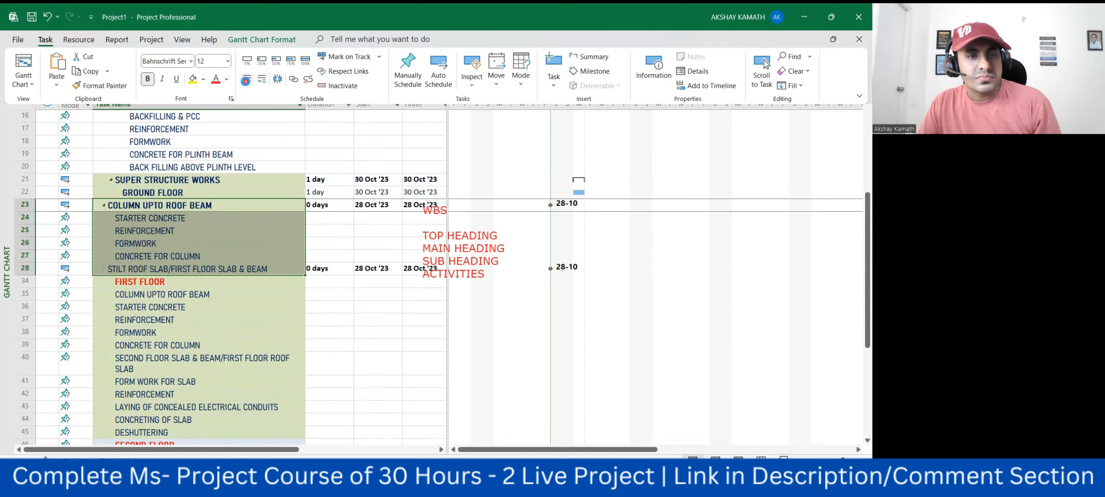
click(340, 310)
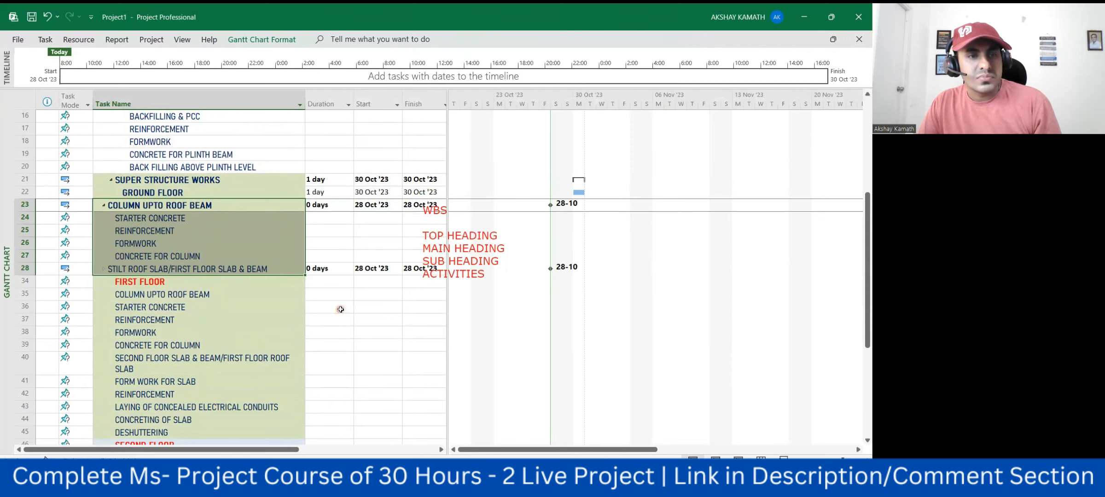
click(340, 309)
Undo the level changes on the tasks below GROUND FLOOR and the collapse of the stilt roof slab activities.
scroll(212, 220, up, 4)
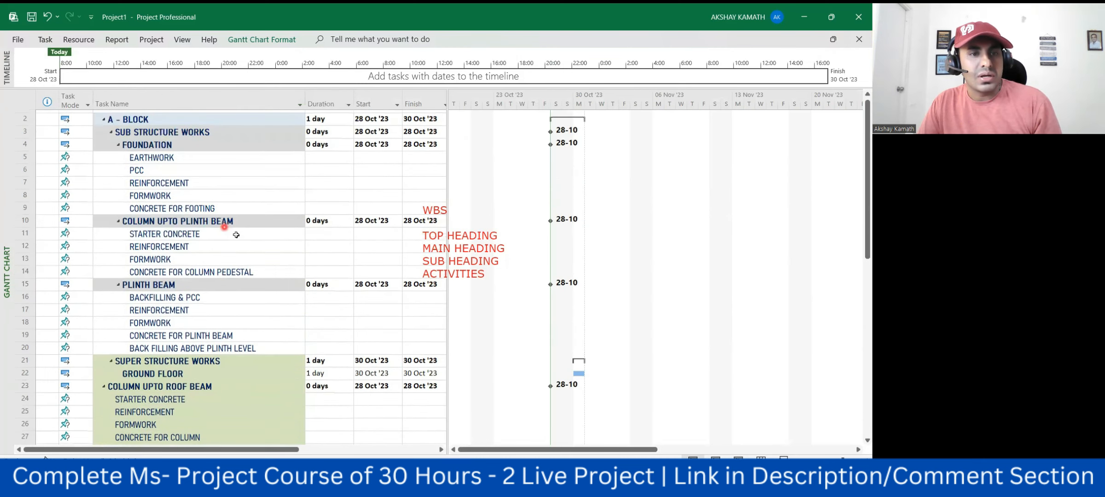
scroll(230, 257, down, 1)
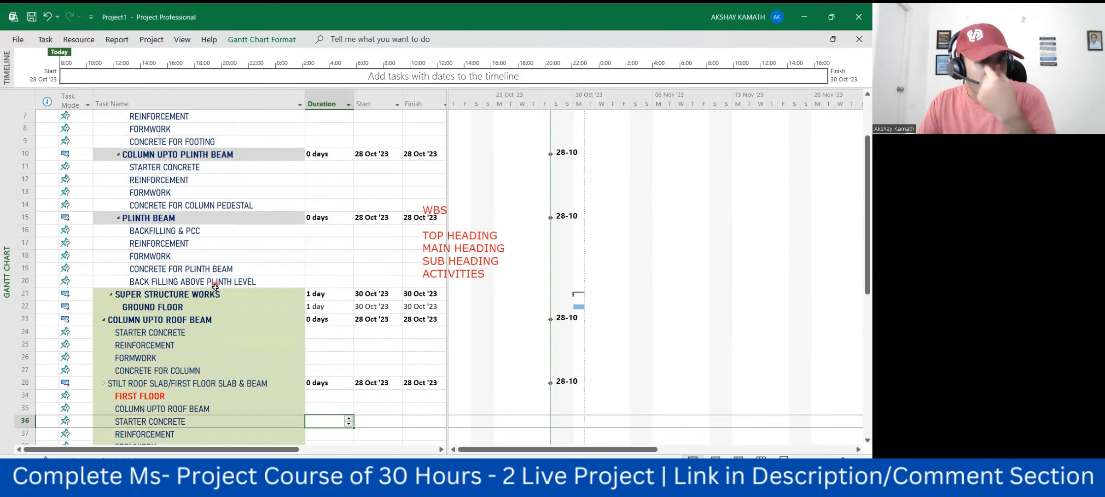
scroll(216, 284, down, 2)
drag(175, 234, 186, 343)
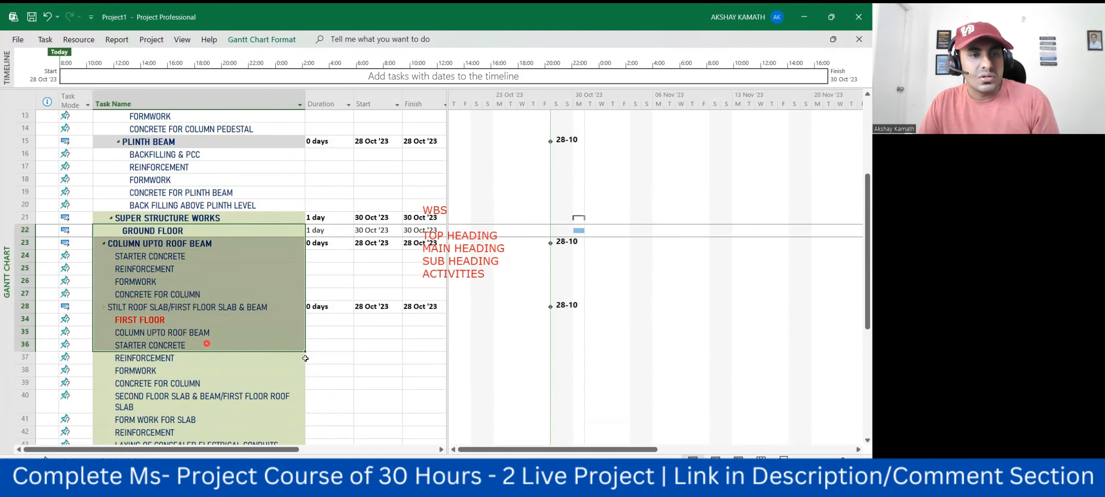
click(370, 381)
key(ctrl+z)
key(ctrl+z)
key(ctrl+z)
key(ctrl+z)
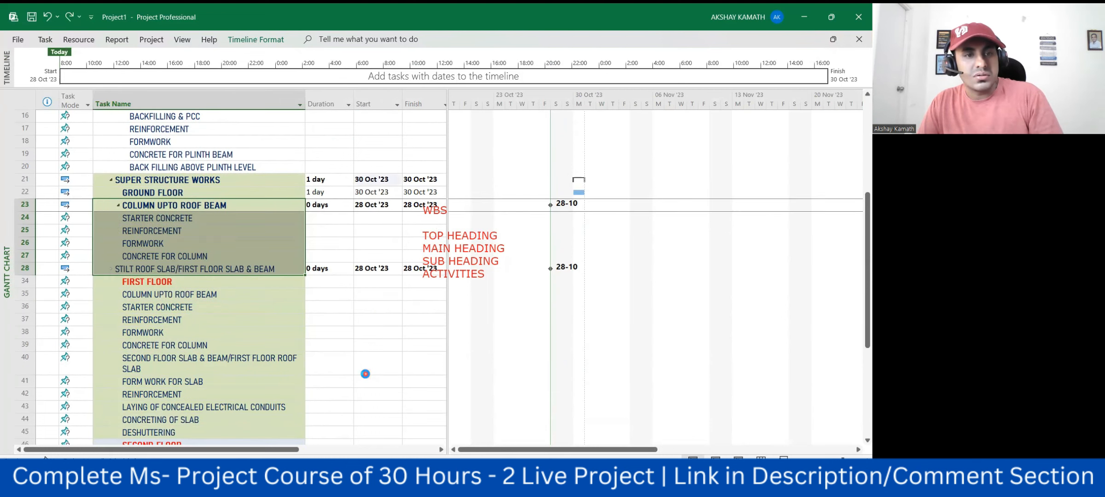
key(ctrl+z)
Undo the level and formatting changes back to before the COLUMN UPTO PLINTH BEAM activities were indented.
key(ctrl+z)
key(ctrl+z)
key(ctrl+z)
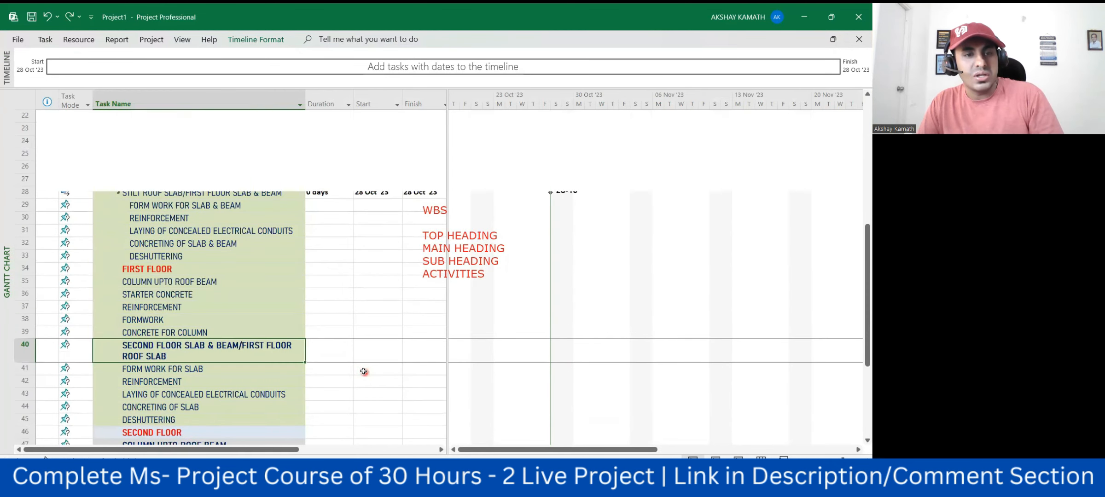
key(ctrl+z)
key(ctrl+z)
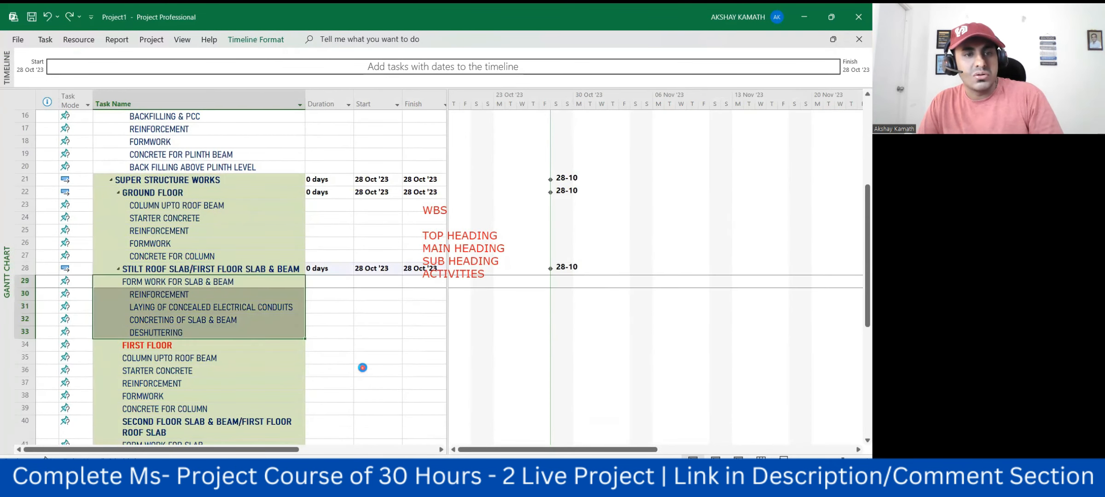
key(ctrl+z)
key(ctrl+z)
key(ctrl+z)
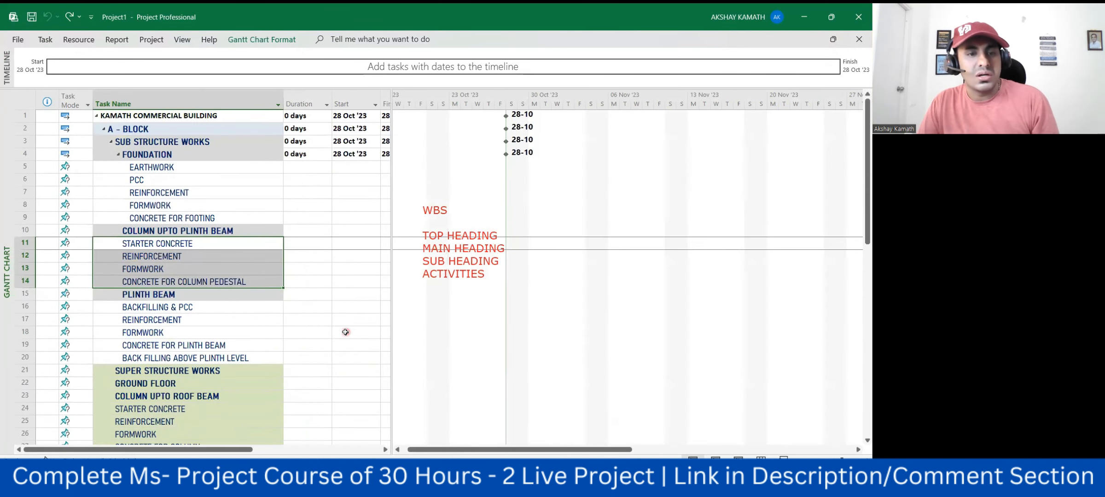
click(338, 329)
scroll(338, 329, down, 1)
scroll(337, 329, up, 1)
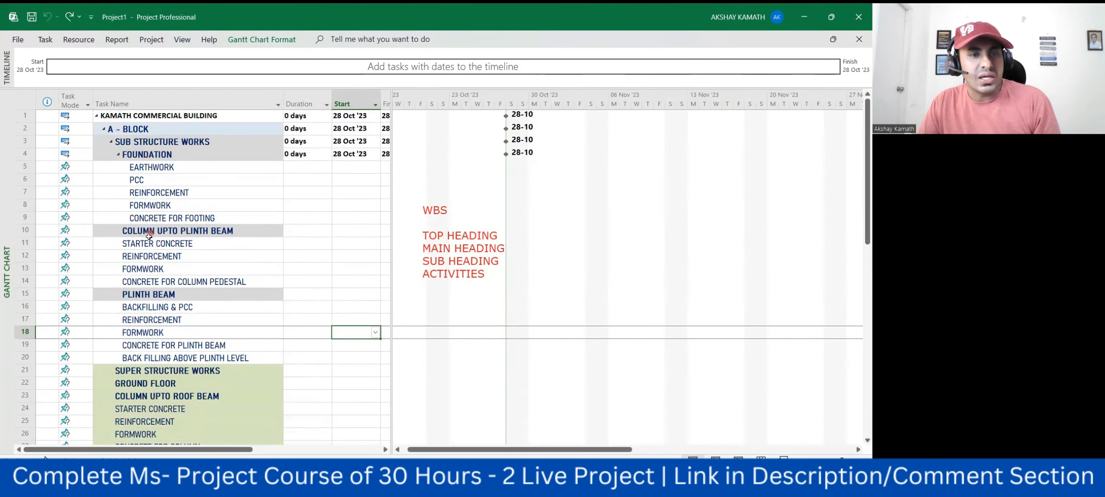
Indent STARTER CONCRETE through CONCRETE FOR COLUMN PEDESTAL one level beneath the COLUMN UPTO PLINTH BEAM heading.
drag(145, 246, 148, 279)
click(45, 40)
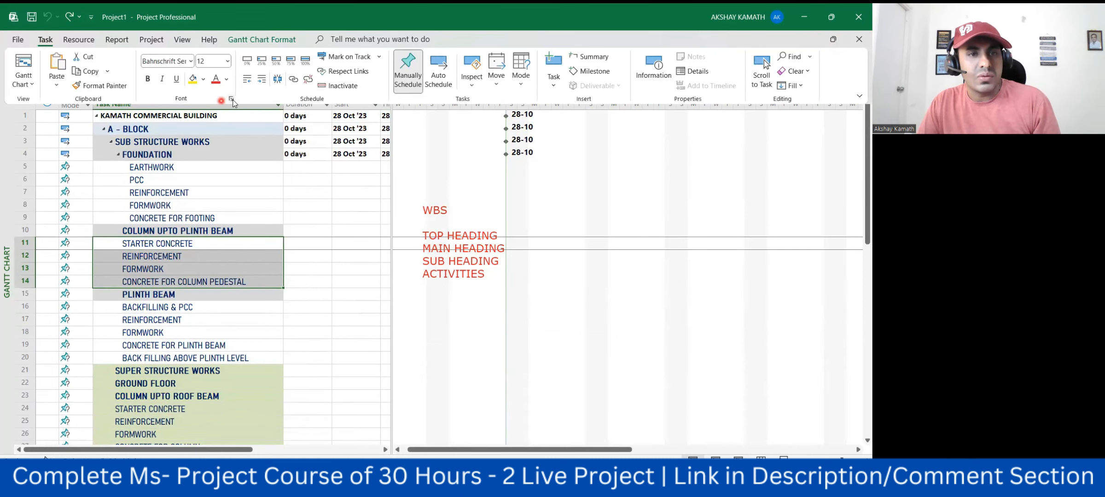
click(263, 79)
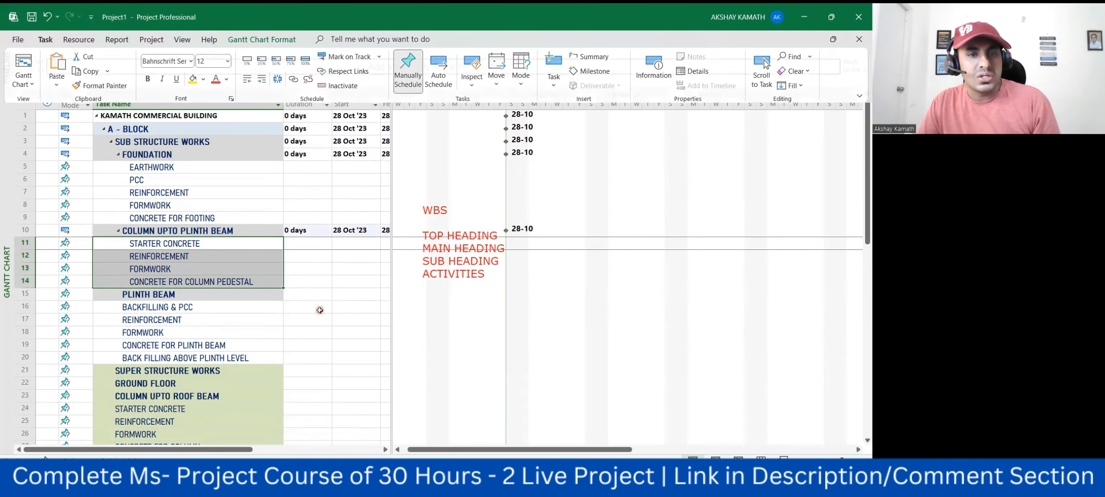
Indent BACKFILLING & PCC through BACK FILLING ABOVE PLINTH LEVEL one level beneath the PLINTH BEAM heading.
drag(174, 308, 180, 354)
click(44, 39)
click(269, 82)
scroll(333, 343, down, 1)
click(333, 332)
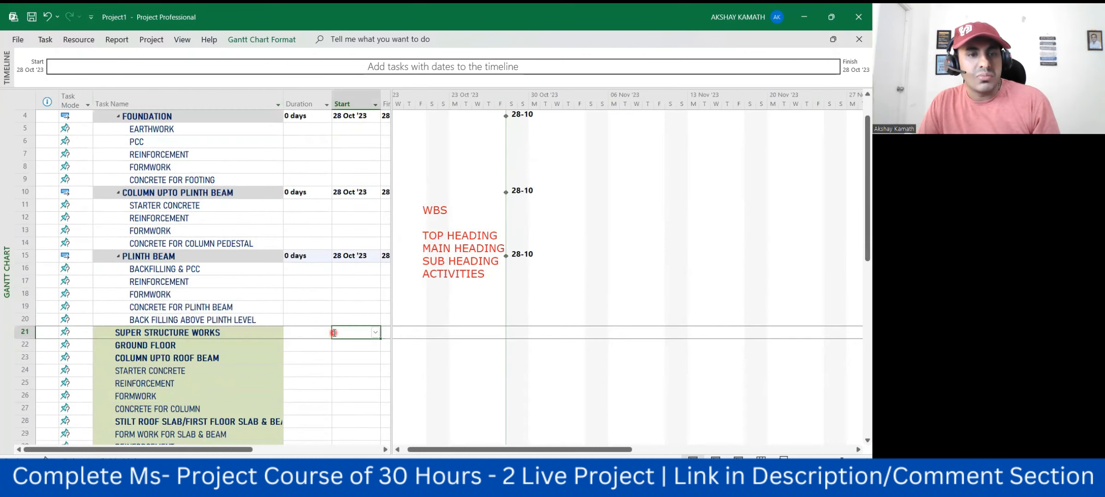
Indent all tasks from GROUND FLOOR through the final COLUMN UPTO ROOF BEAM one level beneath SUPER STRUCTURE WORKS.
scroll(333, 331, down, 2)
scroll(221, 257, down, 1)
drag(176, 230, 196, 362)
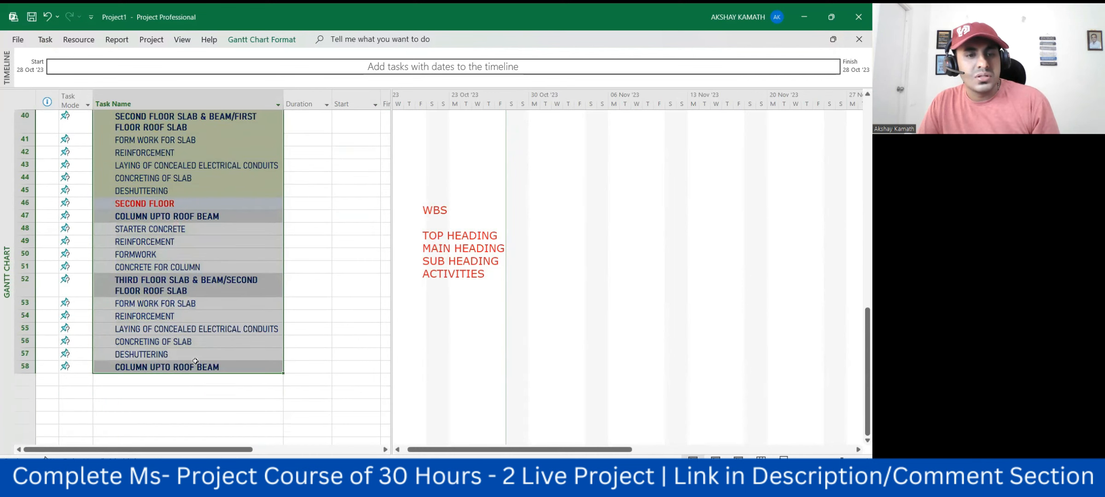
click(45, 40)
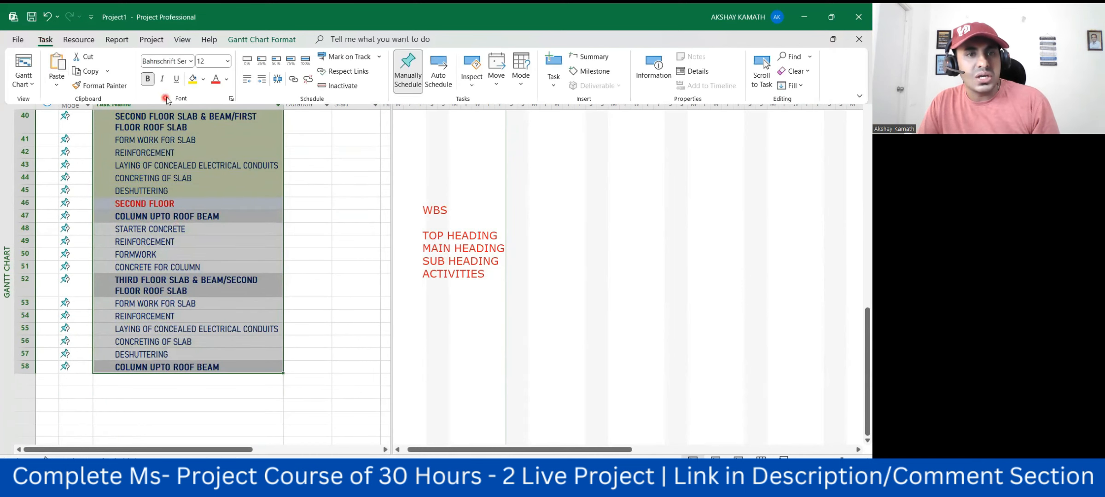
click(265, 82)
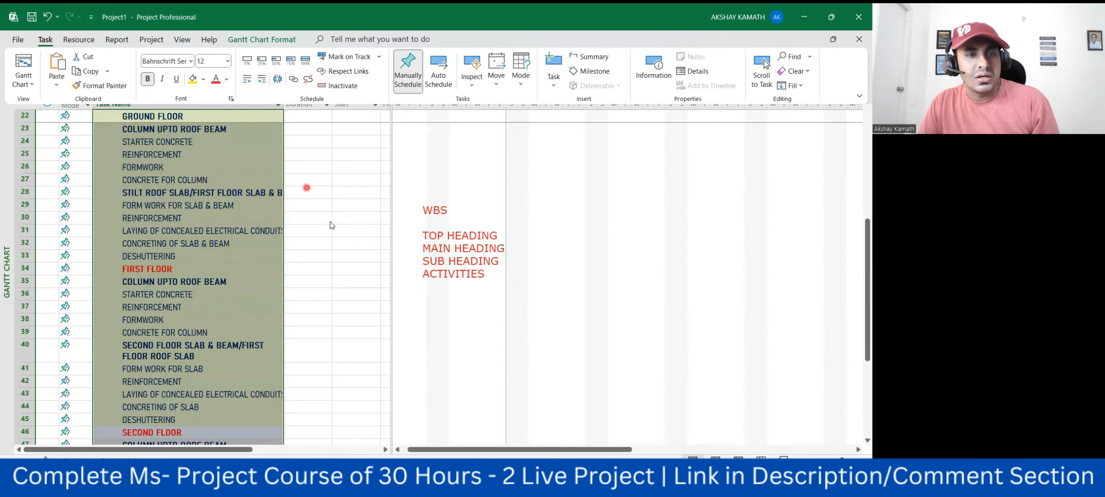
scroll(331, 225, up, 2)
scroll(331, 225, up, 1)
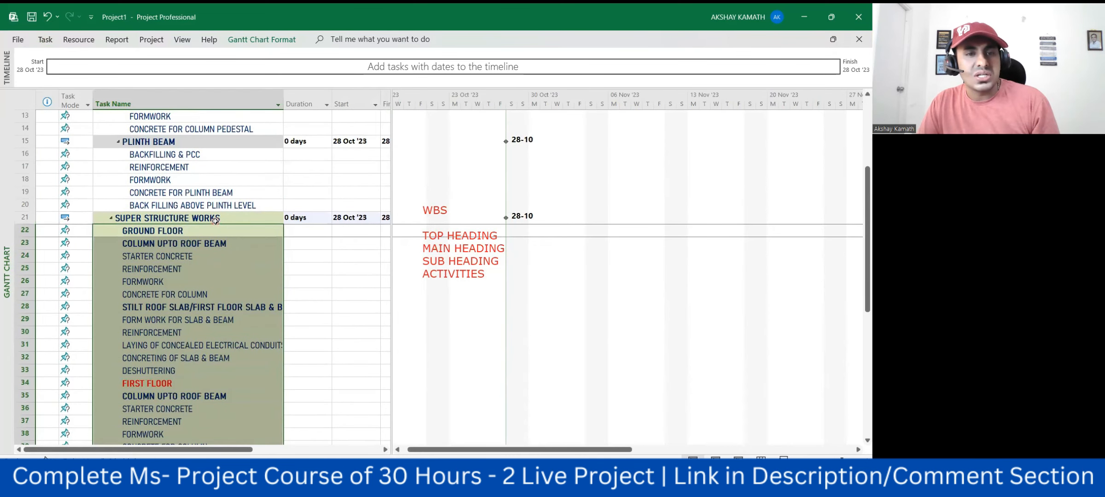
click(327, 313)
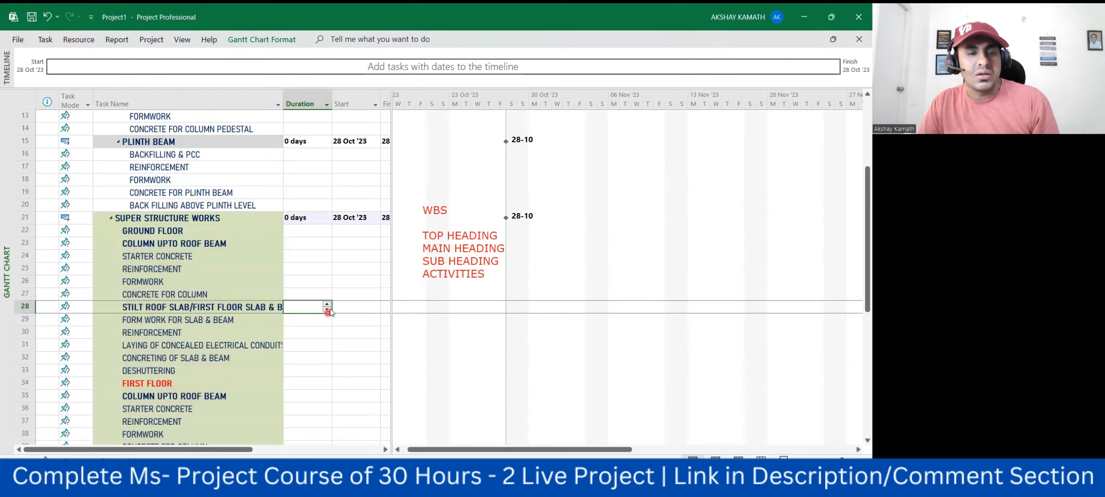
Indent the tasks from COLUMN UPTO ROOF BEAM through DESHUTTERING one level beneath the GROUND FLOOR heading.
scroll(177, 233, down, 1)
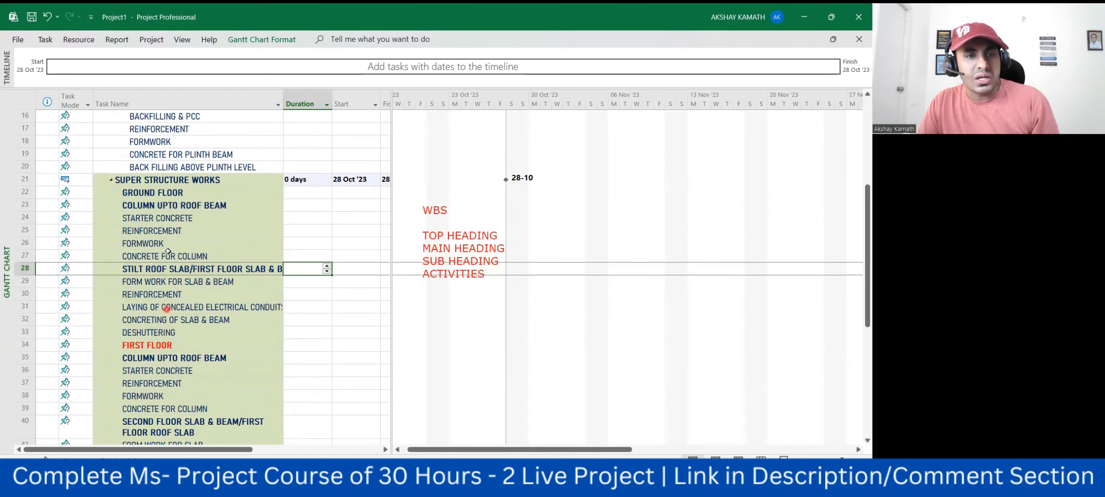
drag(148, 206, 151, 328)
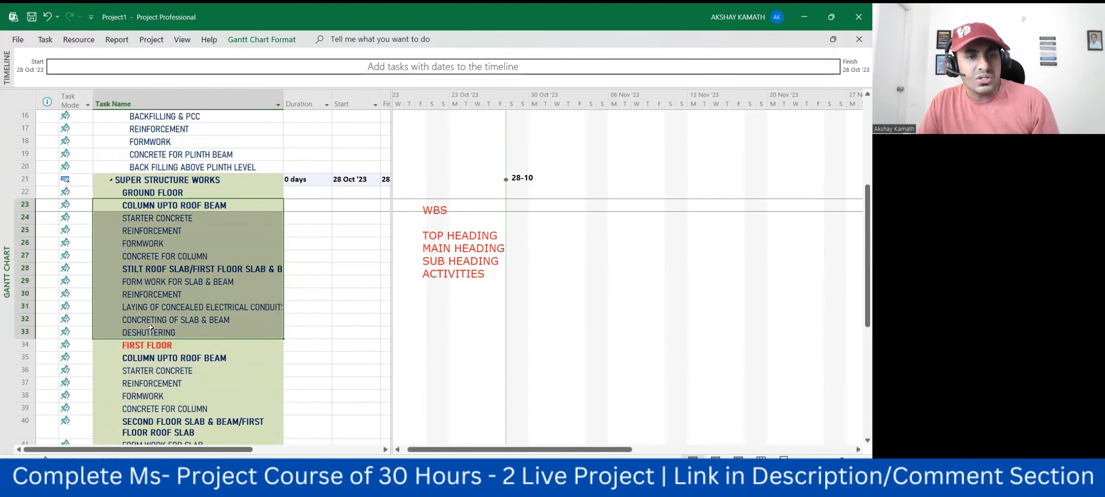
click(45, 39)
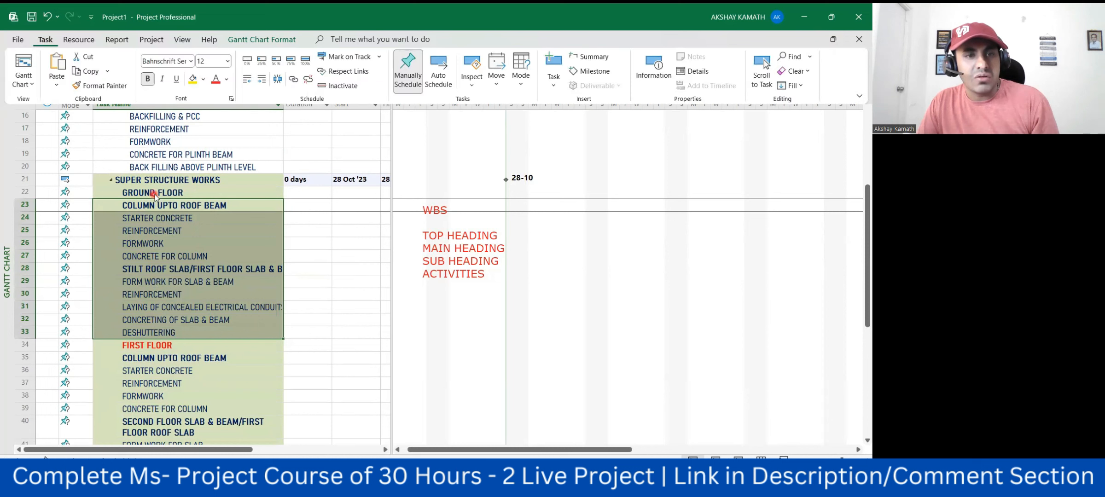
click(264, 81)
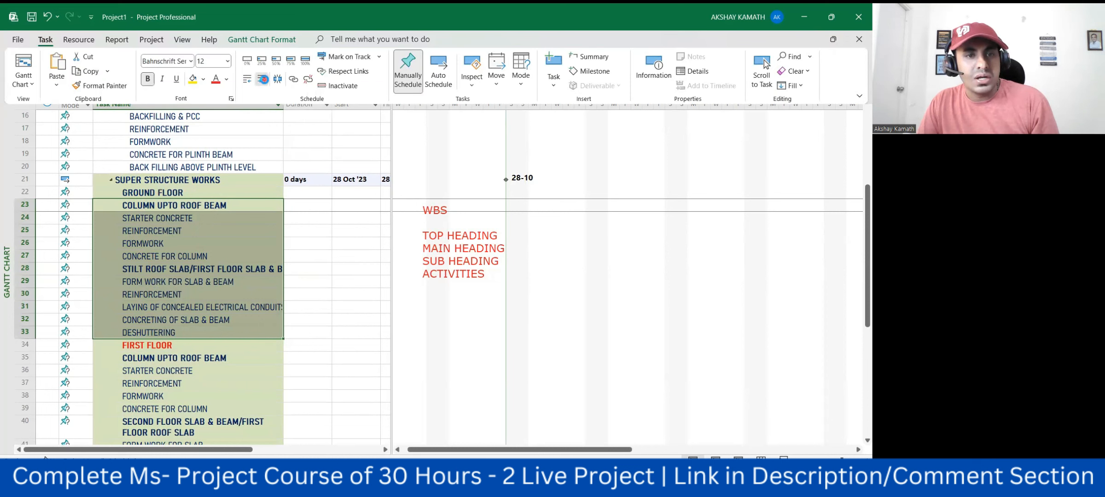
click(368, 310)
Remove the bold formatting from all tasks beneath GROUND FLOOR and widen the Task Name column to fit their names.
drag(197, 207, 190, 326)
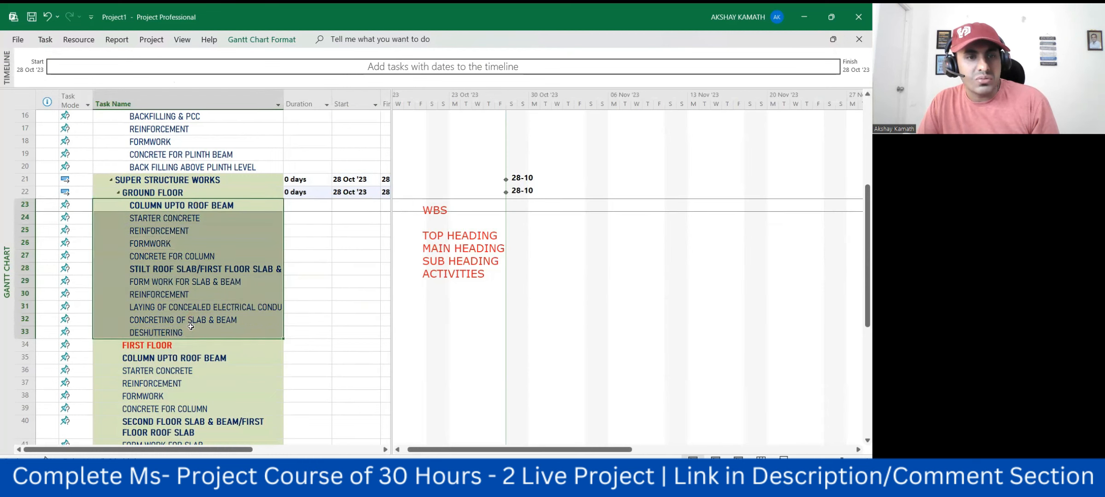
click(42, 40)
click(146, 79)
click(147, 79)
click(147, 78)
click(321, 249)
click(321, 251)
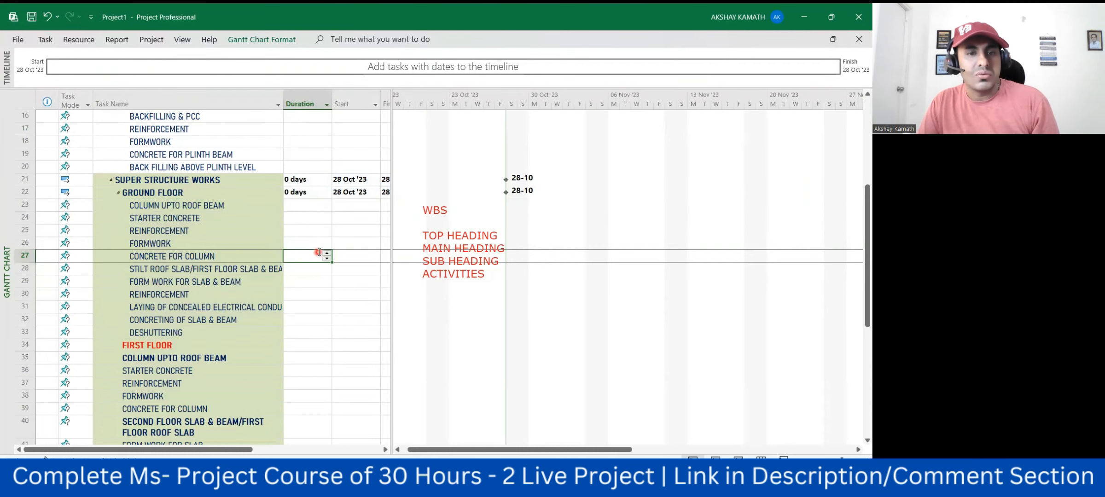
drag(289, 102, 316, 102)
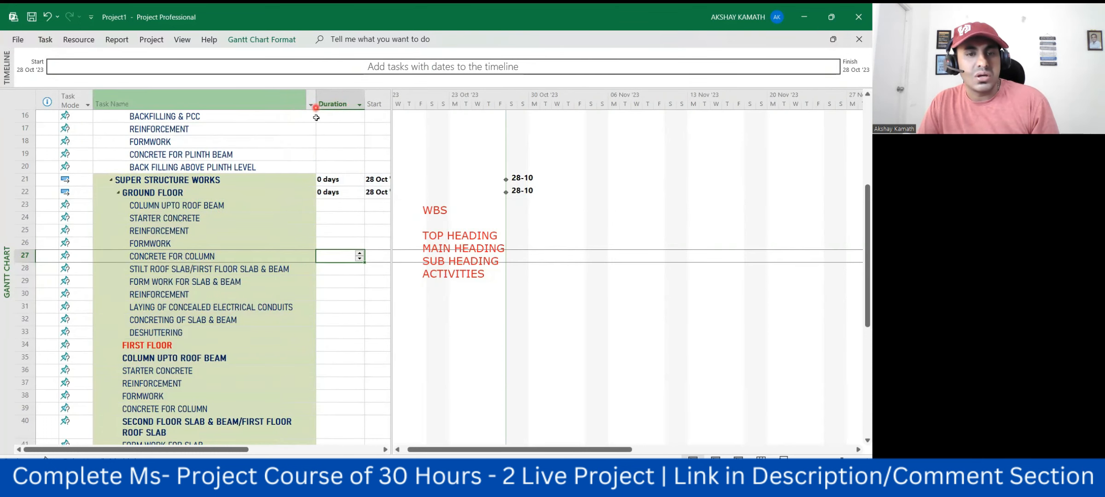
Indent the tasks from COLUMN UPTO ROOF BEAM through DESHUTTERING one level beneath the FIRST FLOOR heading.
click(375, 346)
scroll(364, 339, down, 1)
scroll(356, 335, down, 1)
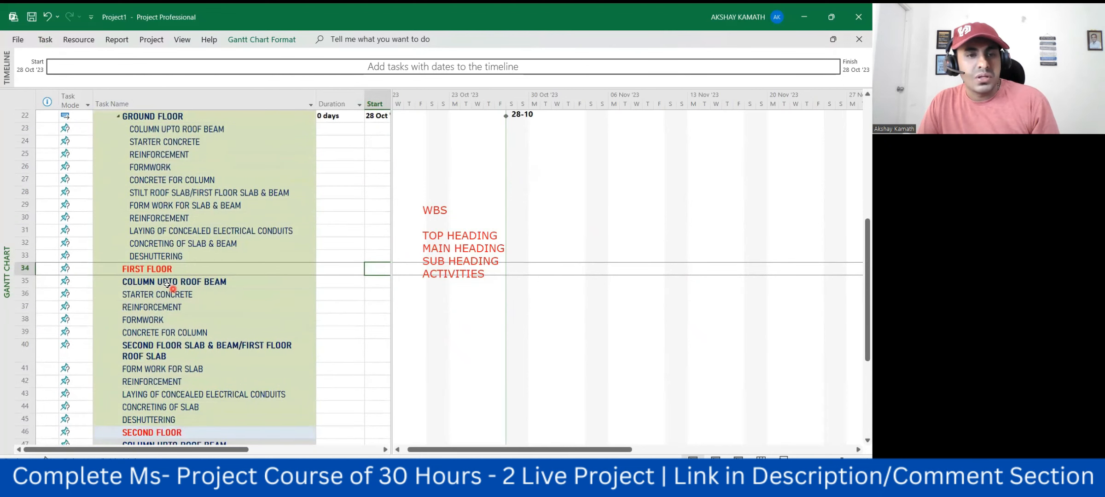
scroll(166, 277, down, 1)
drag(162, 243, 177, 380)
click(45, 39)
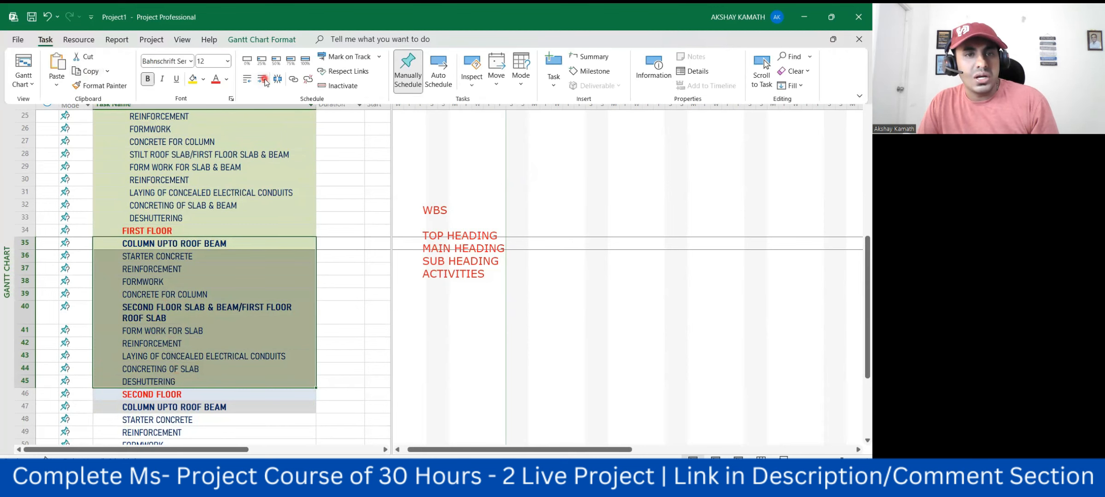
click(263, 79)
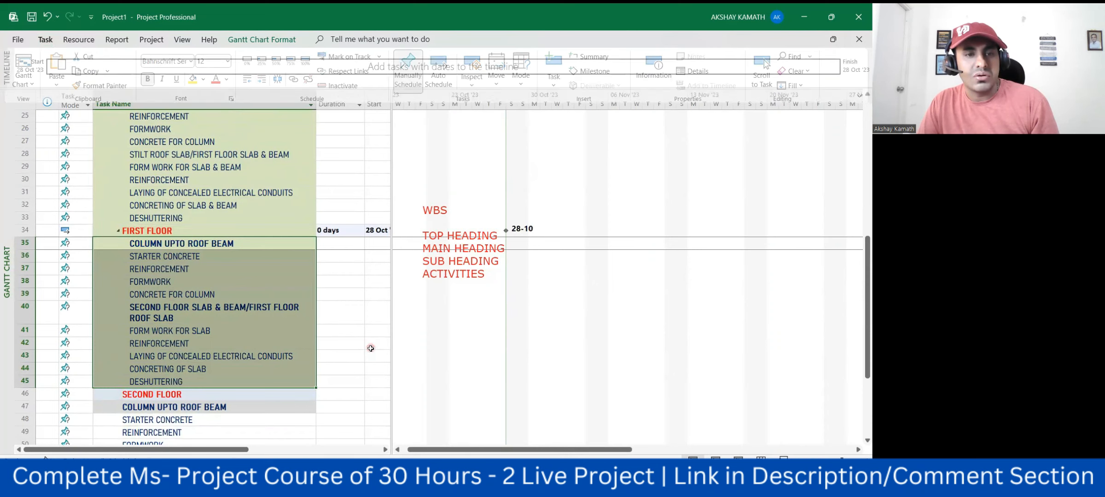
scroll(371, 348, up, 2)
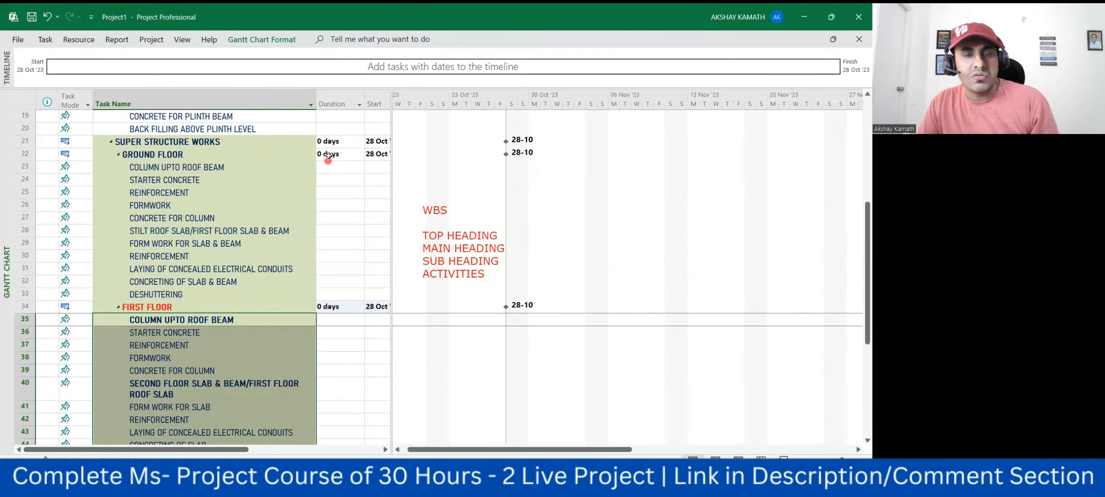
scroll(353, 307, down, 6)
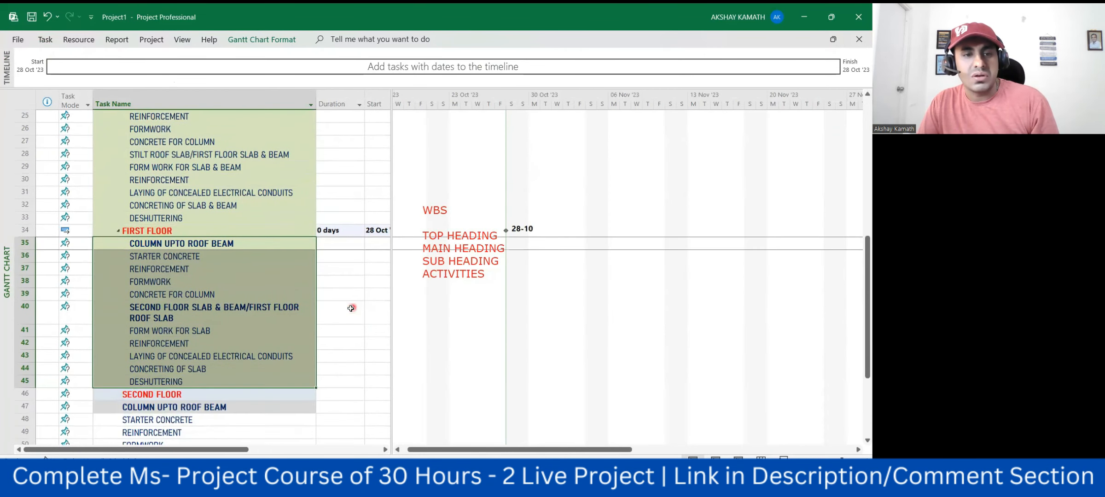
Clear the name of the extra COLUMN UPTO ROOF BEAM task at the end of the task list.
click(347, 318)
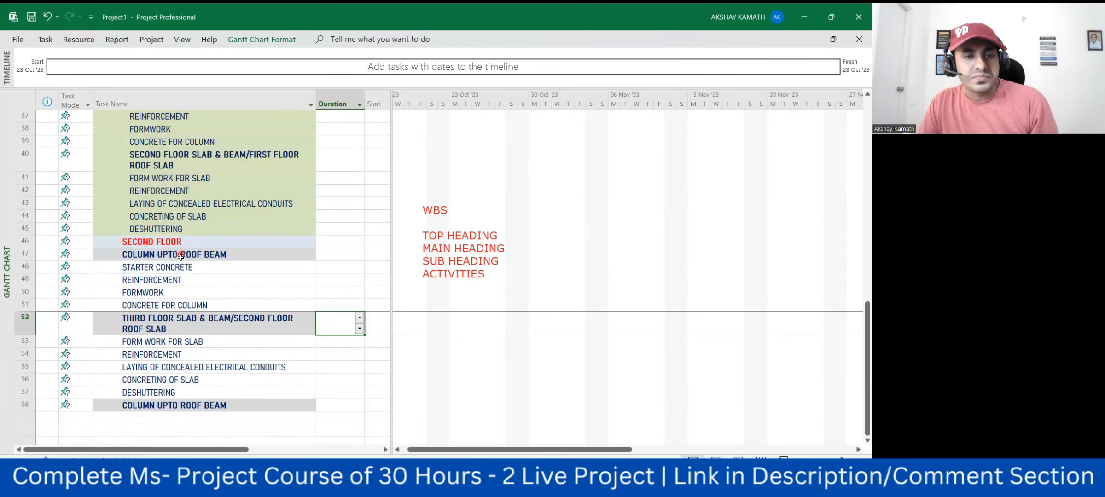
click(177, 407)
key(BackSpace)
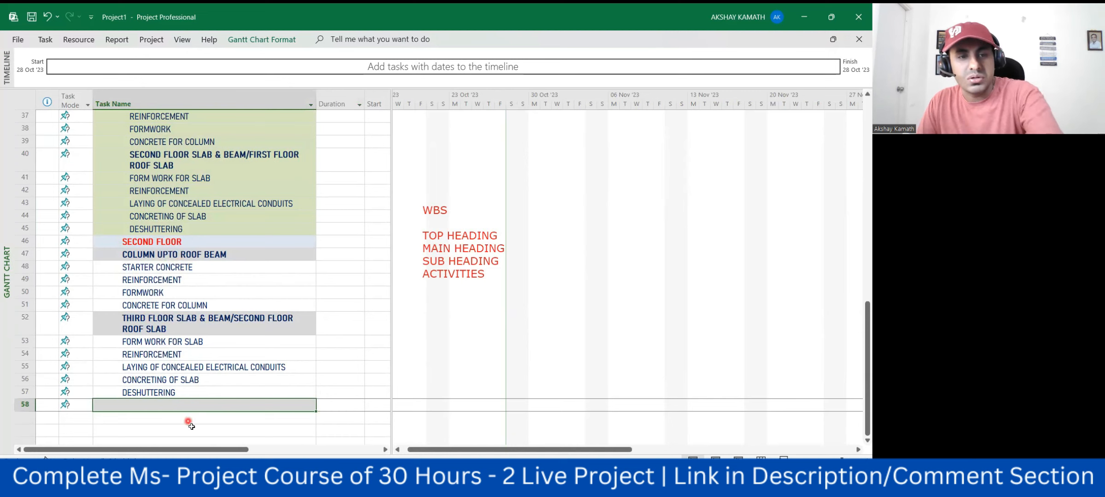
key(Return)
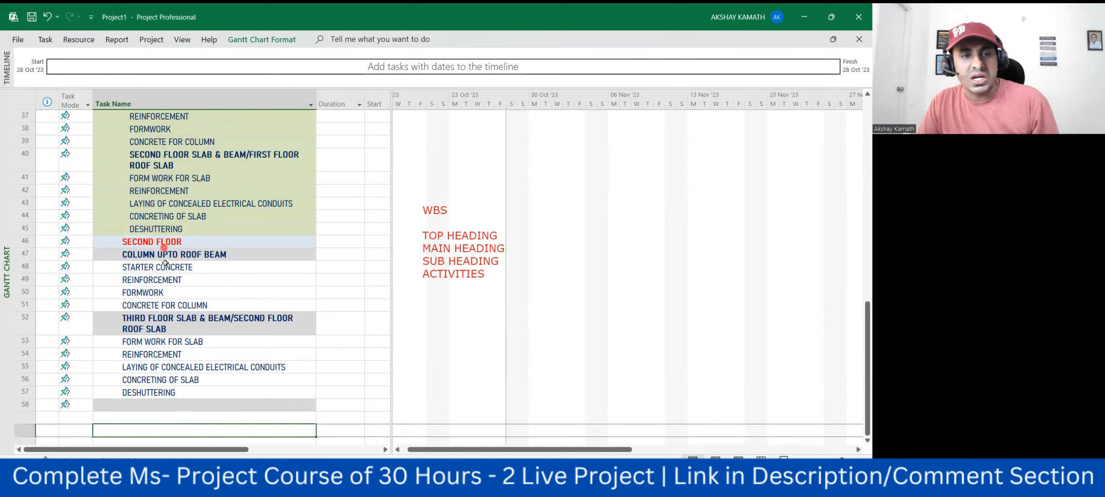
Indent the tasks from COLUMN UPTO ROOF BEAM through DESHUTTERING one level beneath the SECOND FLOOR heading.
drag(164, 254, 165, 391)
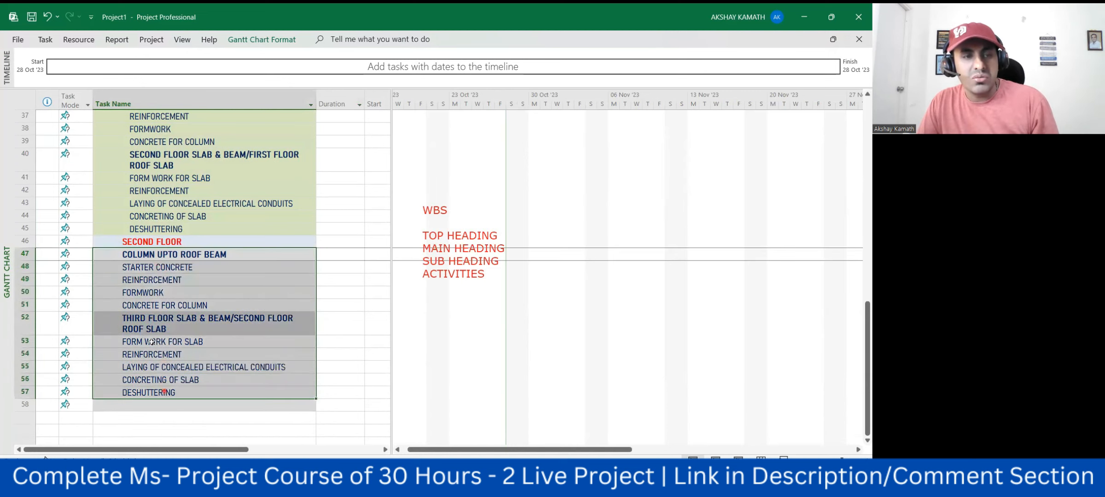
click(50, 46)
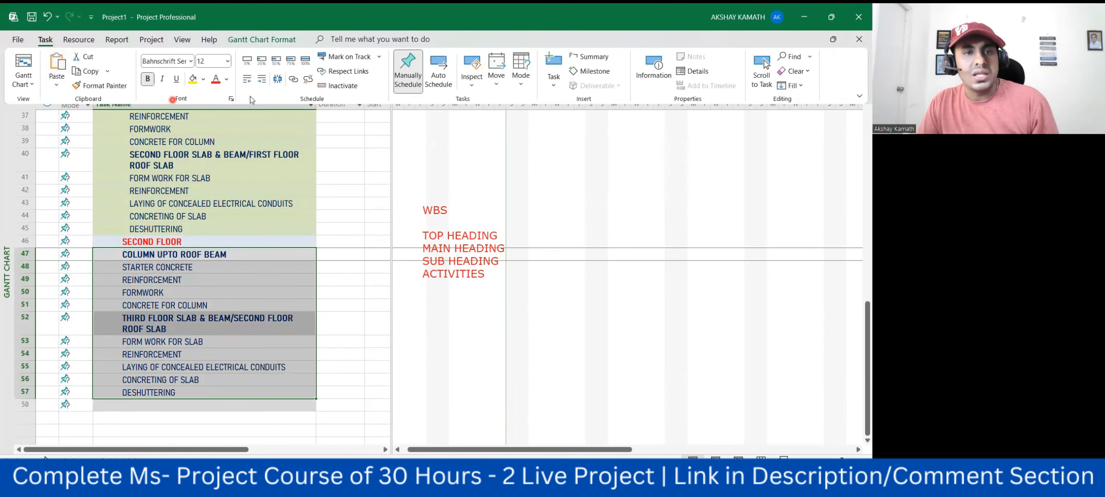
click(262, 78)
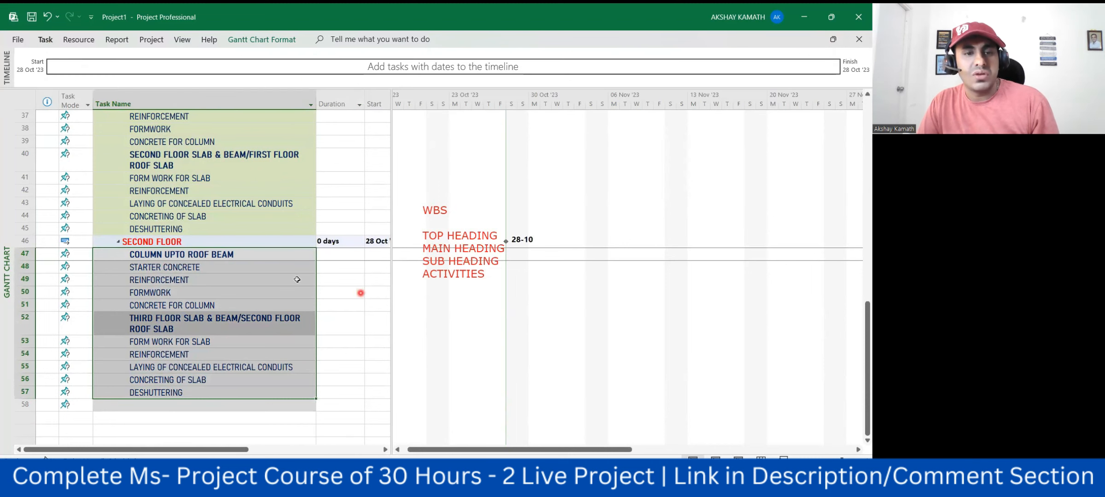
Remove the bold formatting from the COLUMN UPTO ROOF BEAM through DESHUTTERING tasks beneath SECOND FLOOR.
drag(263, 254, 263, 289)
drag(260, 352, 259, 392)
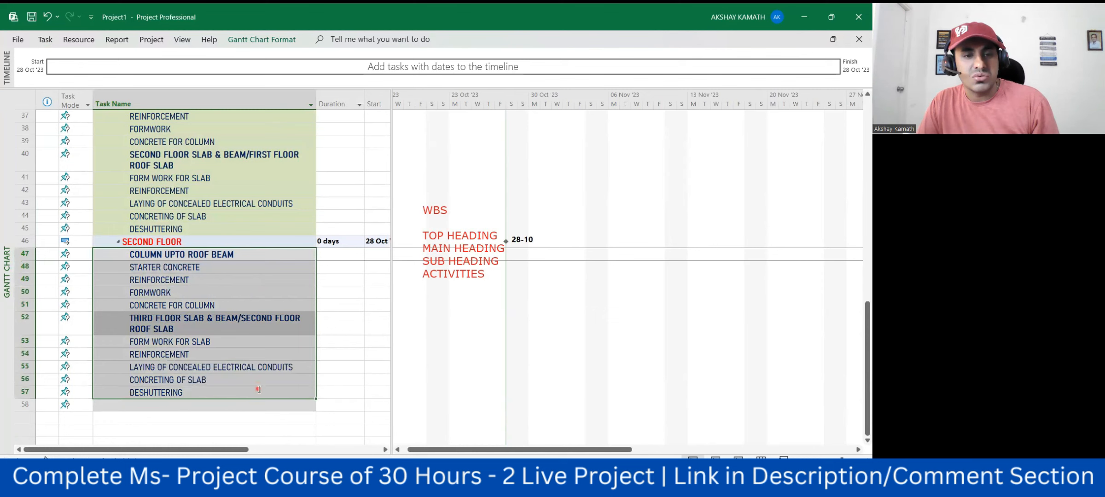
click(45, 39)
click(148, 82)
click(377, 339)
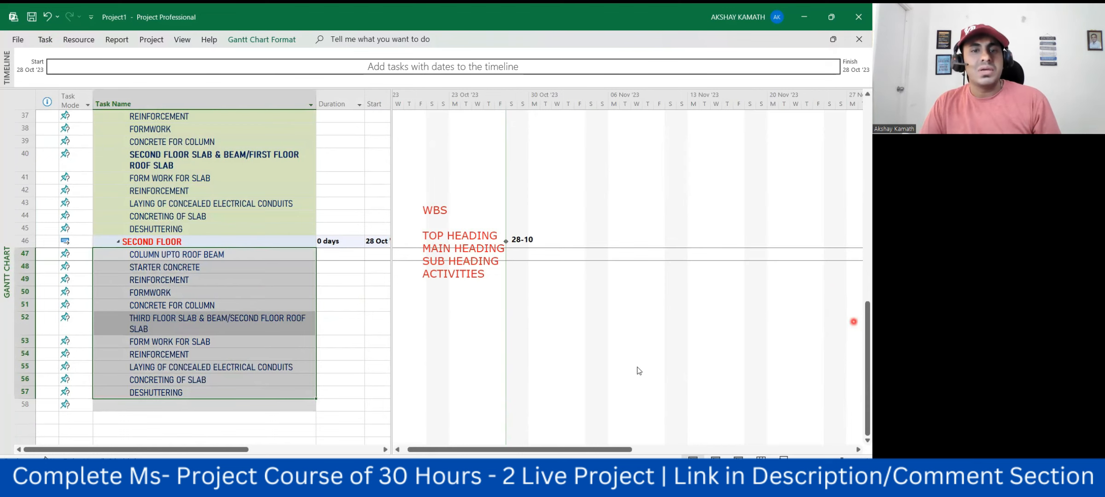
Widen the task table to show the Finish and Predecessors columns, and select the Duration cell of EARTHWORK.
scroll(636, 359, up, 11)
scroll(633, 348, up, 1)
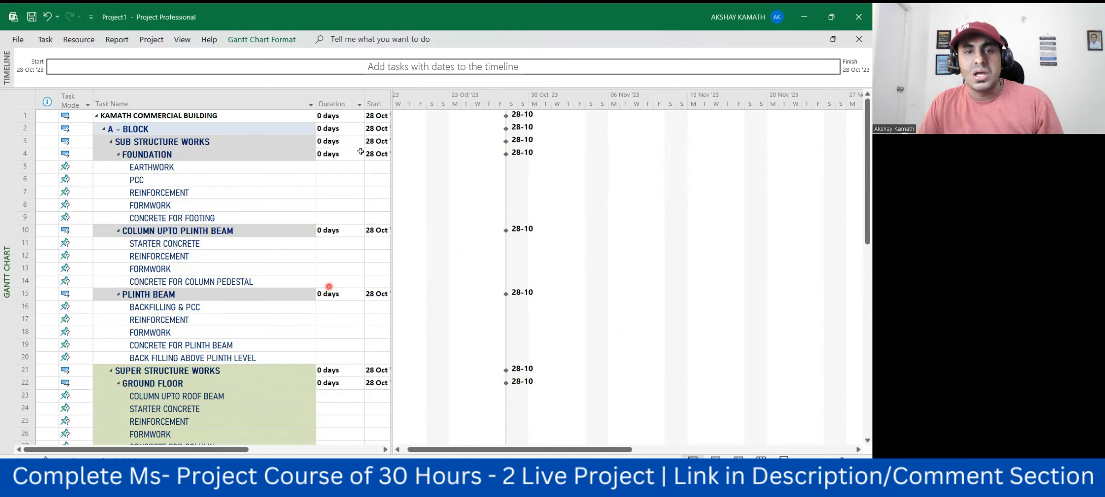
drag(392, 105, 495, 119)
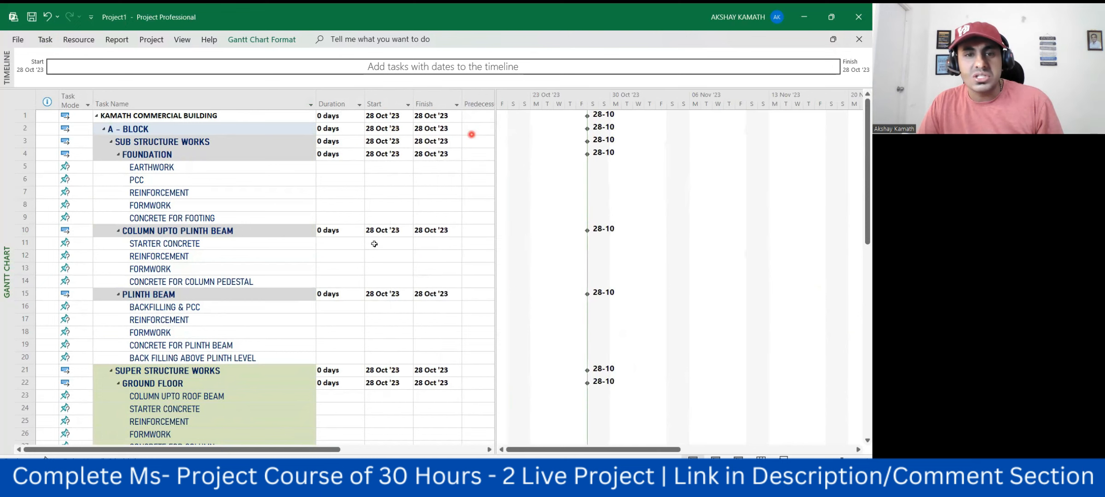
click(339, 230)
click(342, 165)
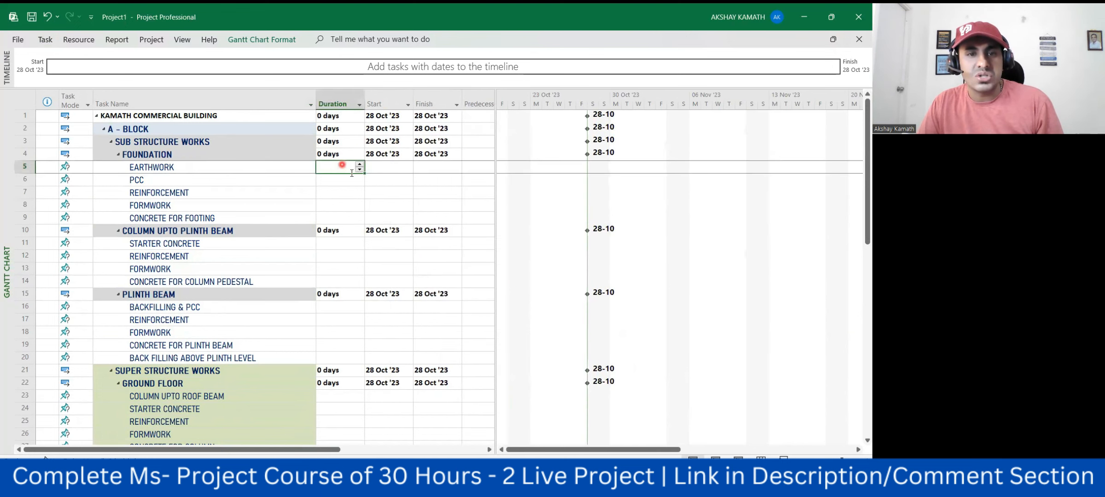
Set EARTHWORK's duration to 2 days and switch its task mode to Auto Scheduled.
double_click(359, 164)
click(349, 206)
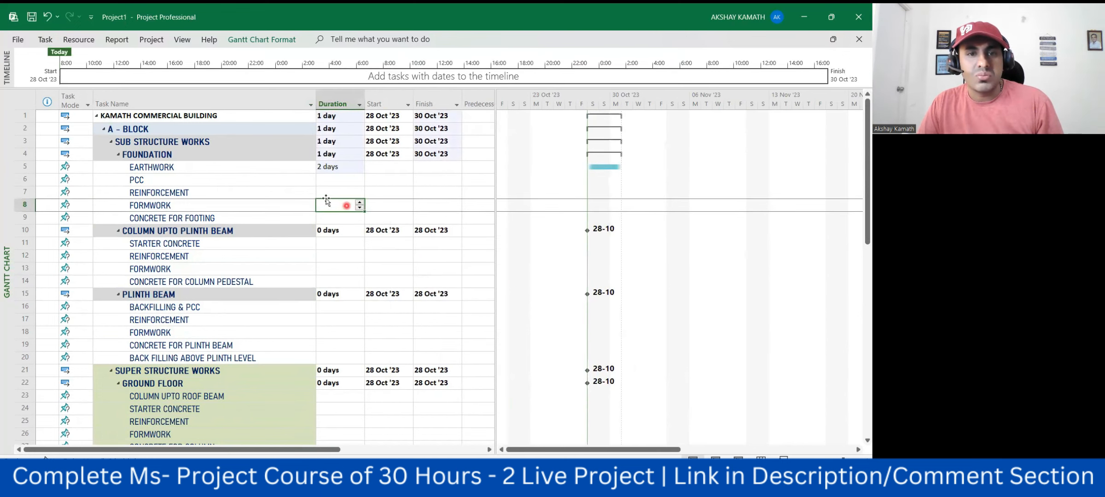
click(66, 169)
click(66, 168)
click(88, 167)
click(87, 186)
Switch PCC, REINFORCEMENT, FORMWORK and CONCRETE FOR FOOTING beneath FOUNDATION to the Auto Scheduled task mode.
click(88, 181)
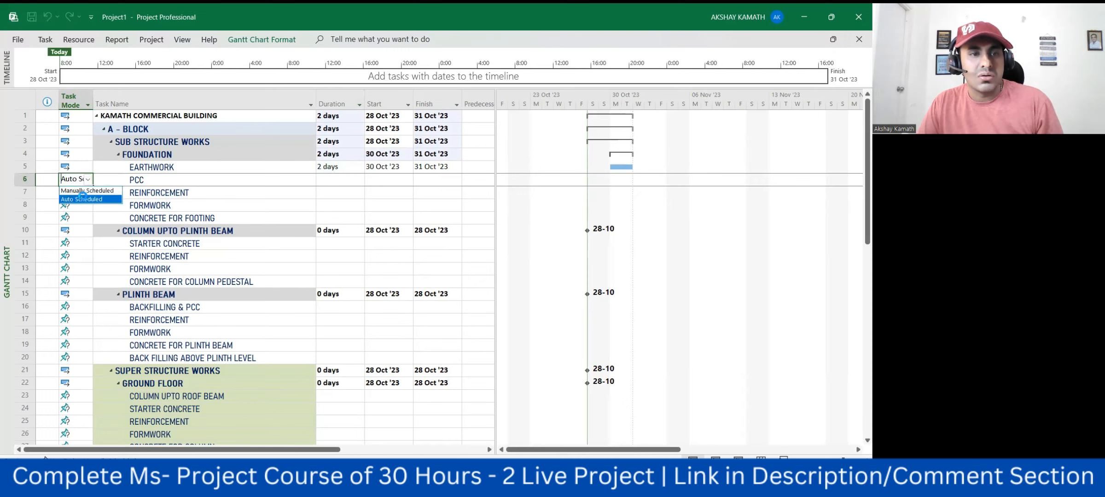
click(83, 199)
click(88, 192)
click(82, 212)
click(88, 204)
click(83, 224)
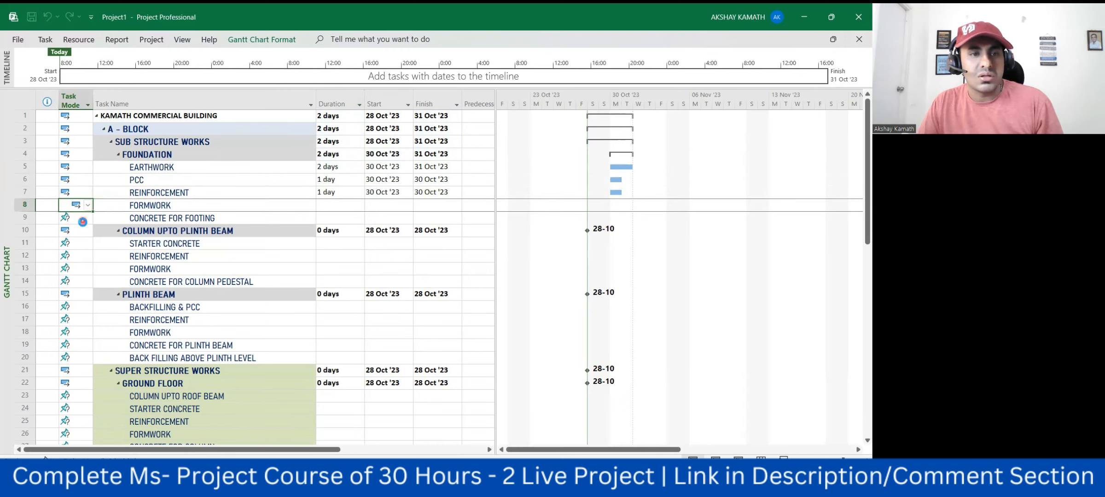
click(87, 218)
click(82, 237)
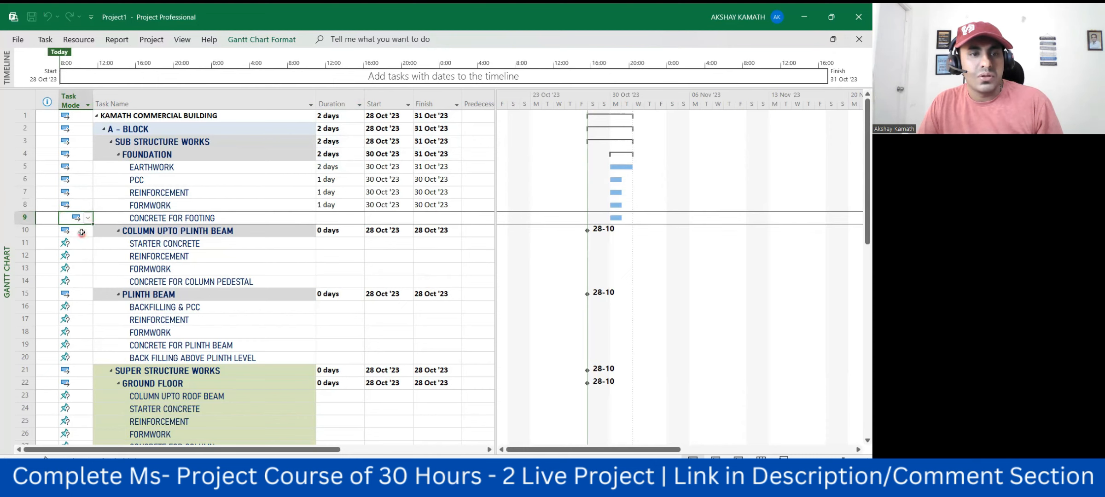
Set the task mode of COLUMN UPTO PLINTH BEAM and its STARTER CONCRETE task to Auto Scheduled.
click(88, 230)
click(81, 249)
click(81, 247)
click(87, 243)
click(81, 263)
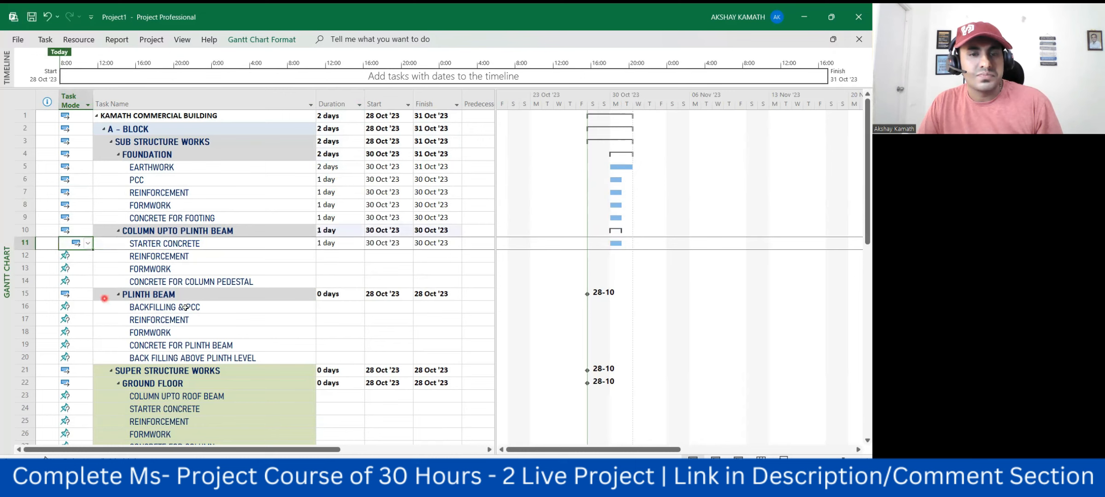
click(147, 306)
Set the FOUNDATION durations to 3 days for EARTHWORK, 5 for PCC, 8 for REINFORCEMENT, 56 for FORMWORK and 5 for CONCRETE FOR FOOTING.
click(328, 172)
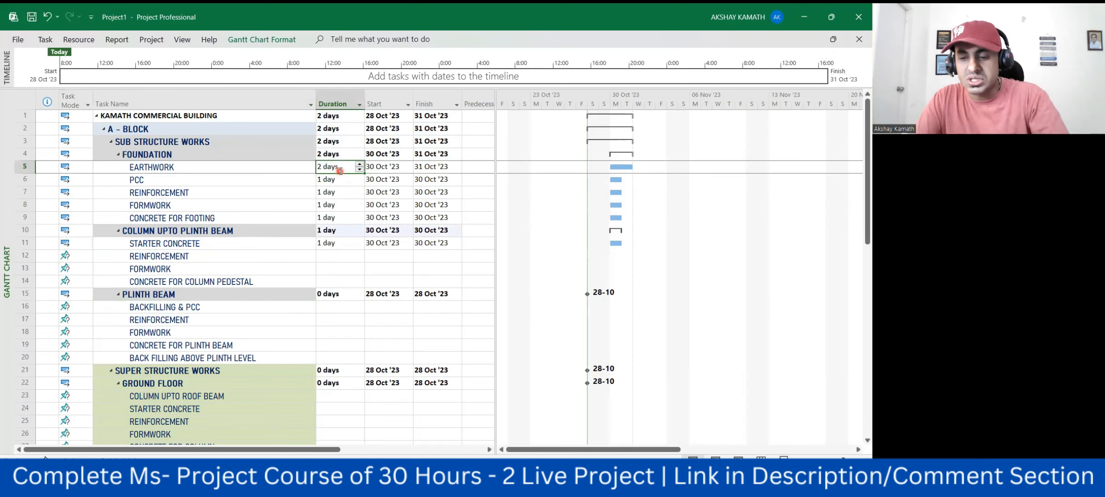
text(3)
key(Return)
text(5)
key(Return)
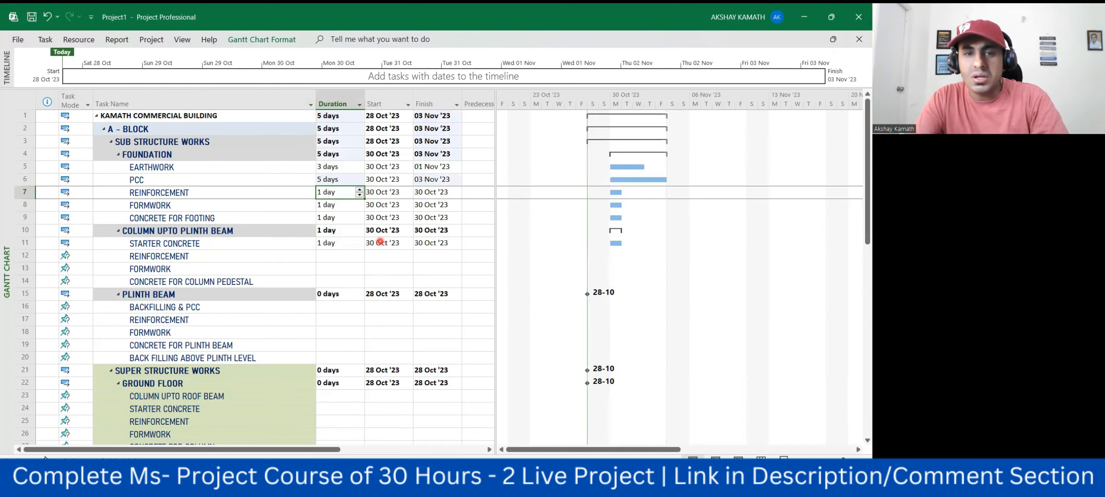
text(8)
key(Return)
text(56)
key(Return)
text(5)
key(Return)
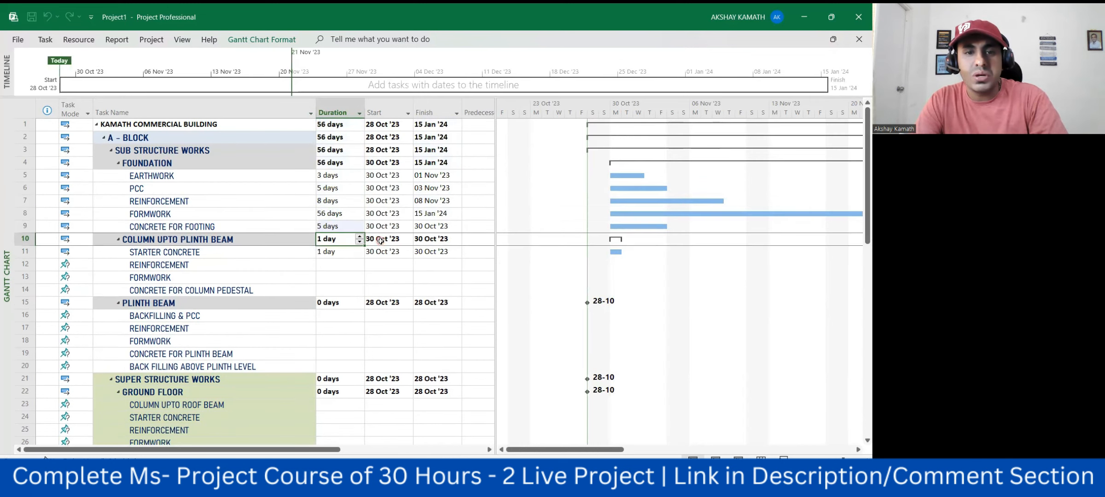
Set the duration of COLUMN UPTO PLINTH BEAM to 5 days and its STARTER CONCRETE to 2 days.
text(5)
key(Return)
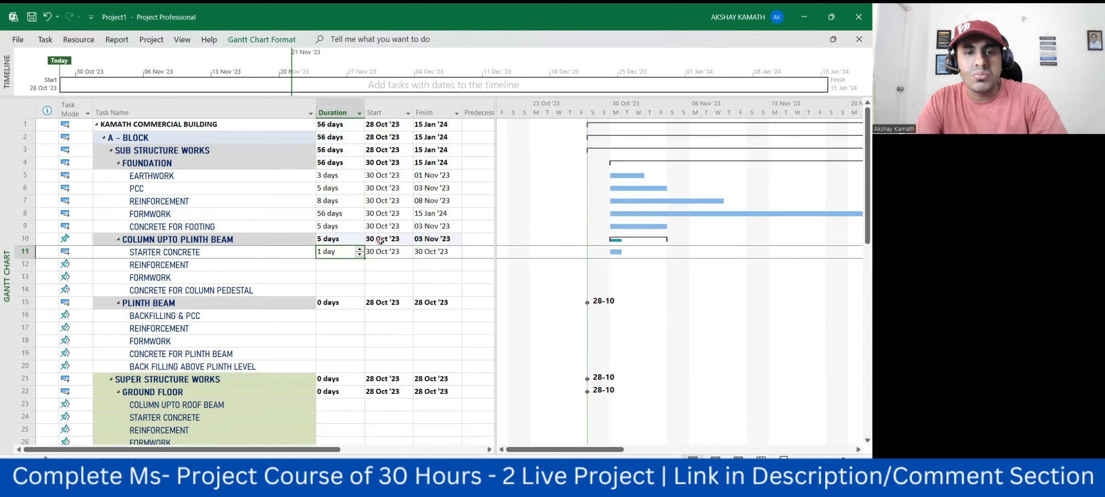
text(2)
key(Return)
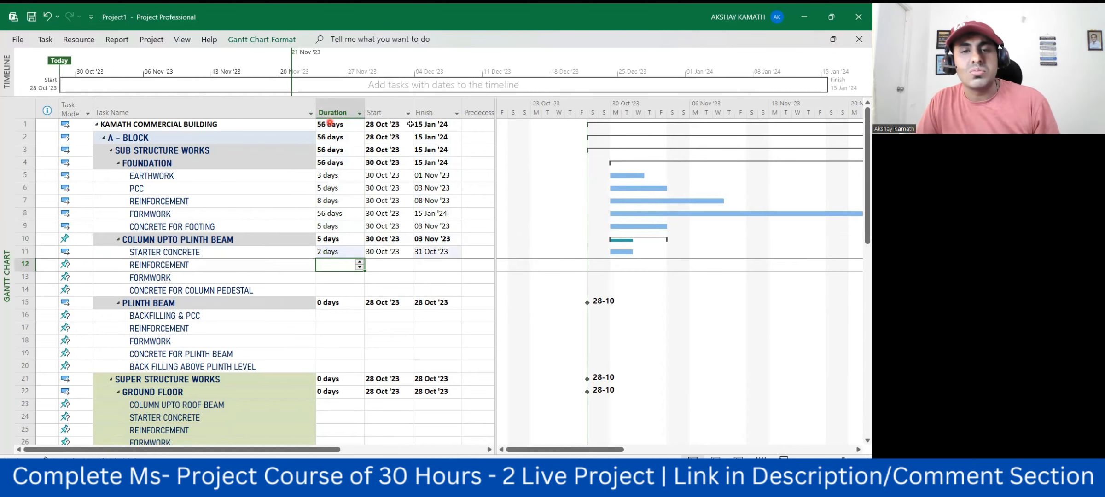
scroll(427, 348, down, 3)
scroll(428, 349, down, 1)
scroll(414, 339, up, 5)
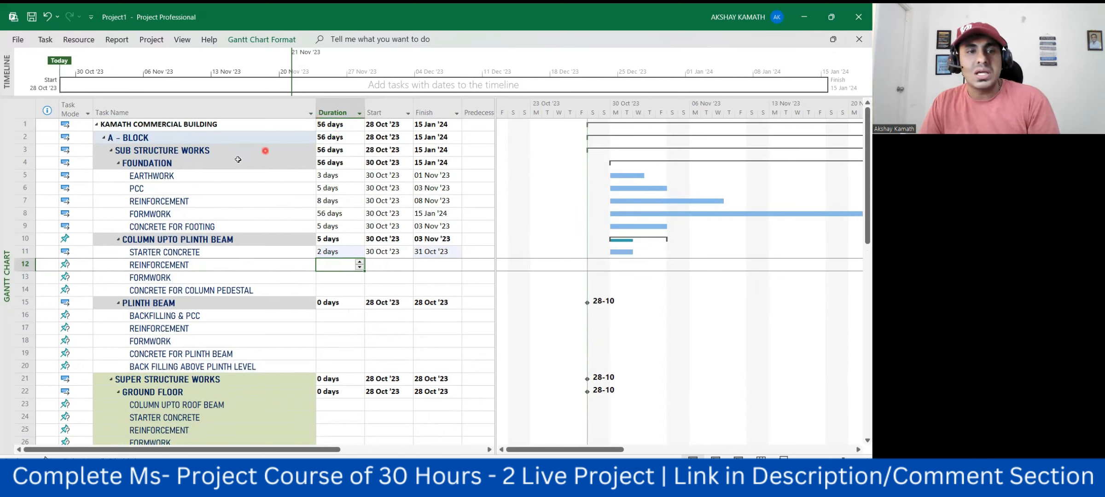
click(203, 151)
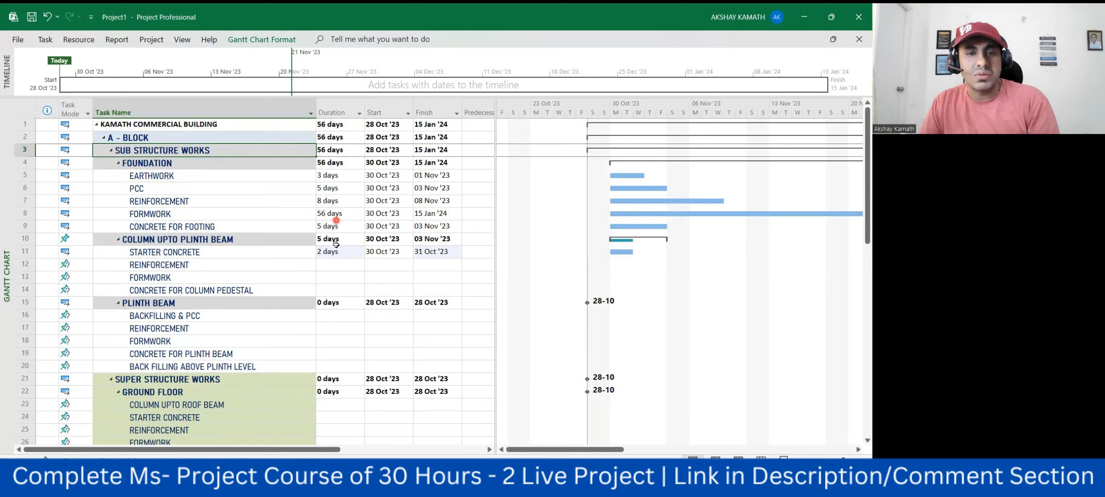
Under COLUMN UPTO PLINTH BEAM, set the REINFORCEMENT duration to 2 days and FORMWORK to 5 days.
click(336, 263)
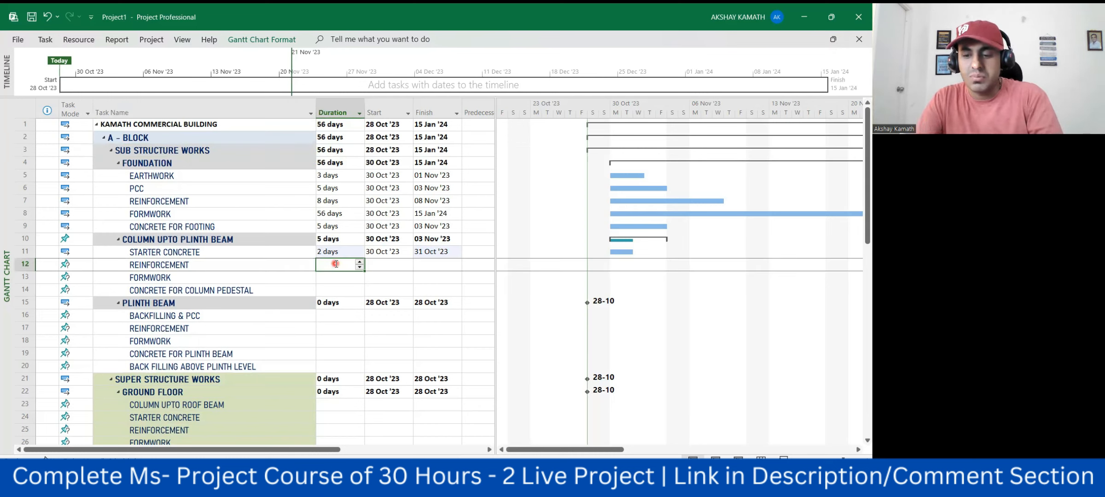
text(2 days)
key(Return)
text(5 days)
key(Return)
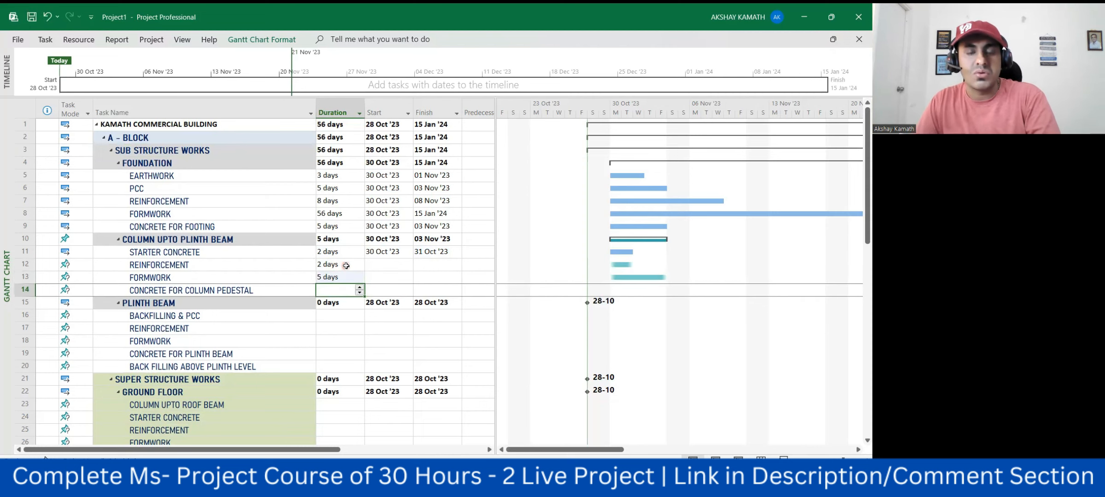
key(Tab)
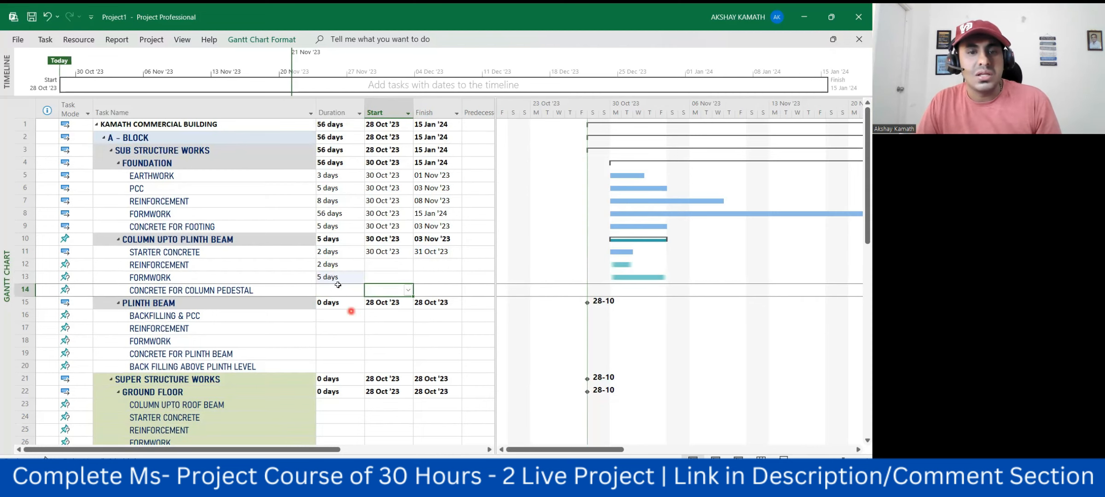
click(430, 273)
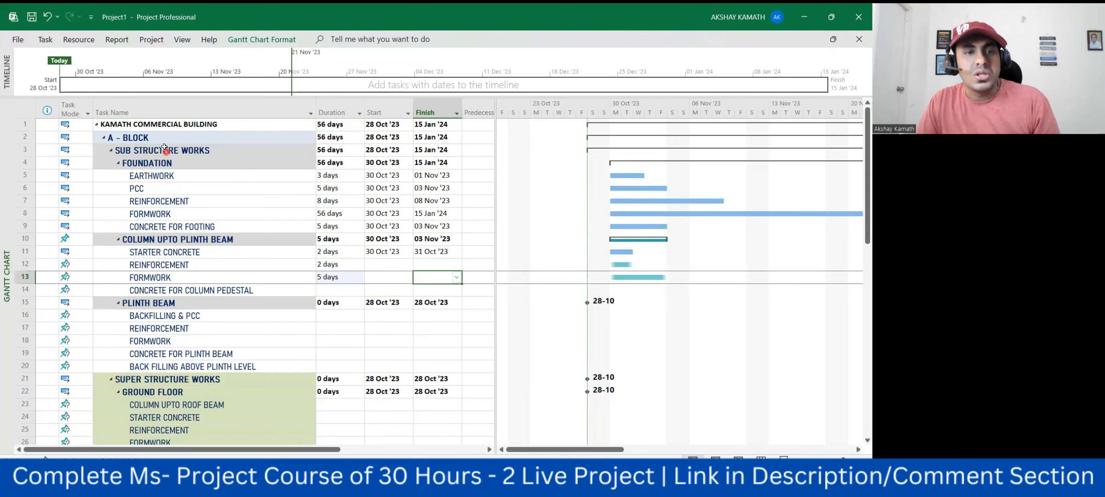
click(333, 151)
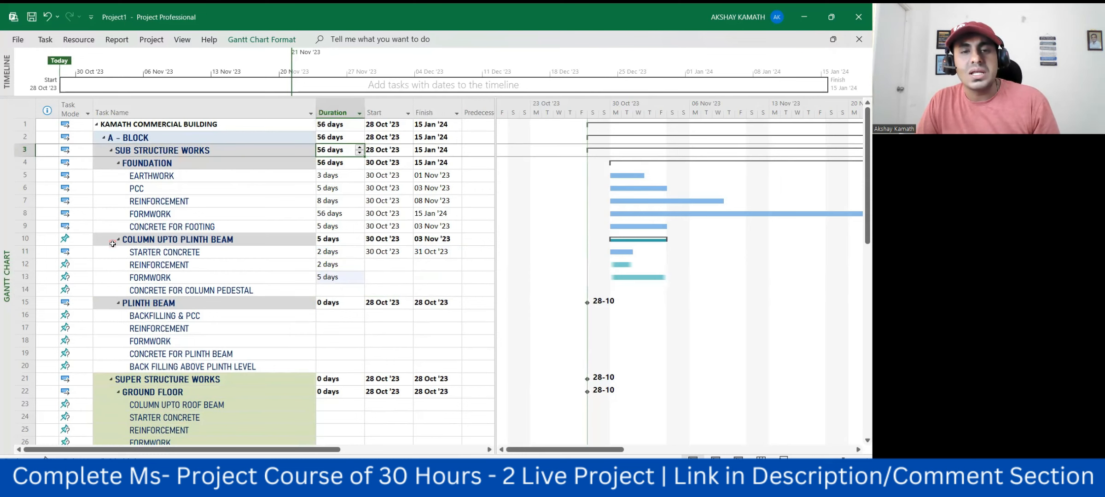
click(232, 211)
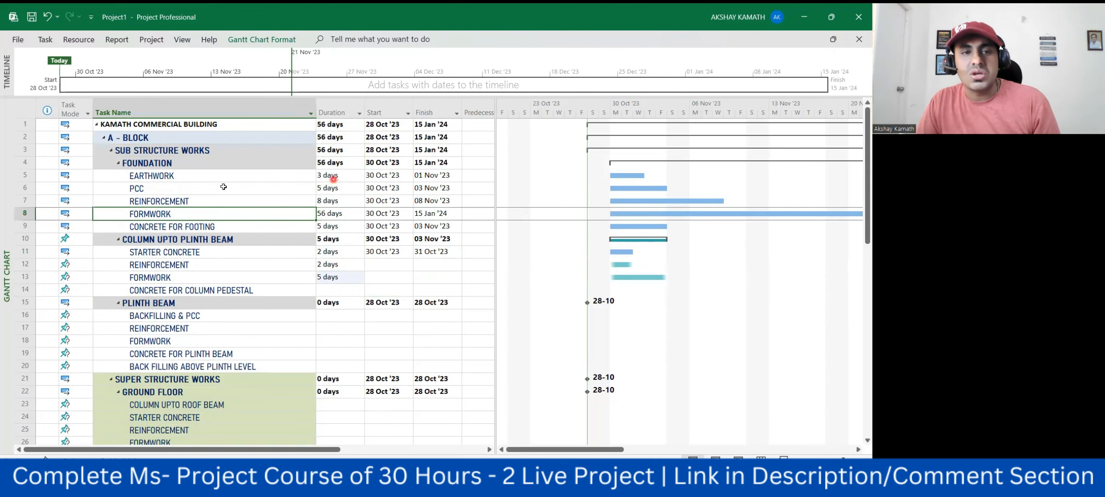
scroll(328, 192, down, 1)
scroll(306, 226, up, 1)
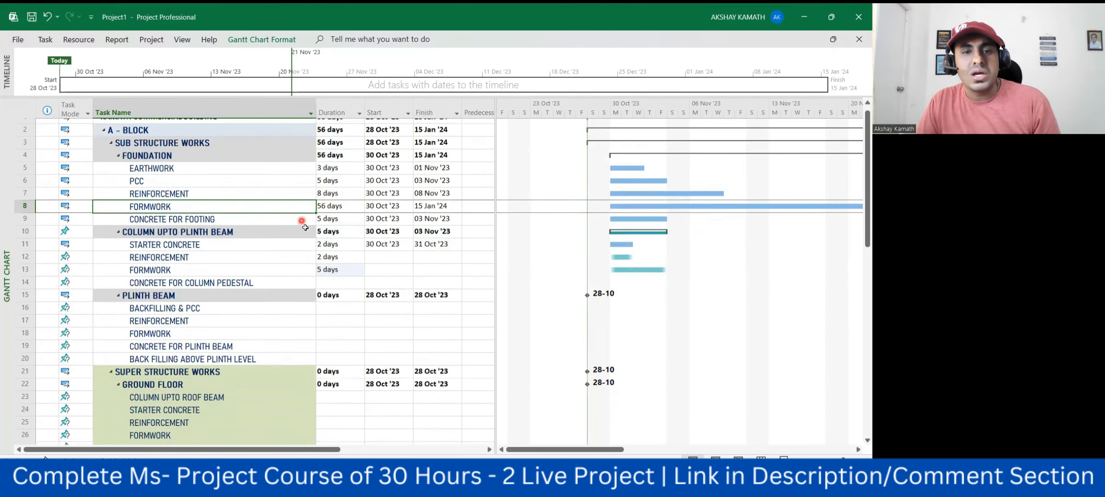
Set the duration of CONCRETE FOR COLUMN PEDESTAL to 5 days.
click(338, 289)
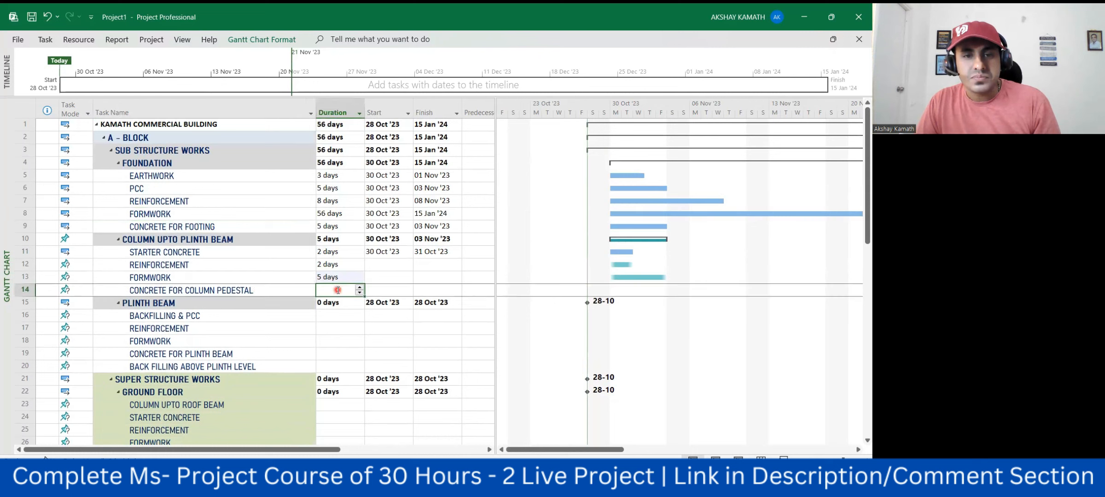
text(5)
key(Return)
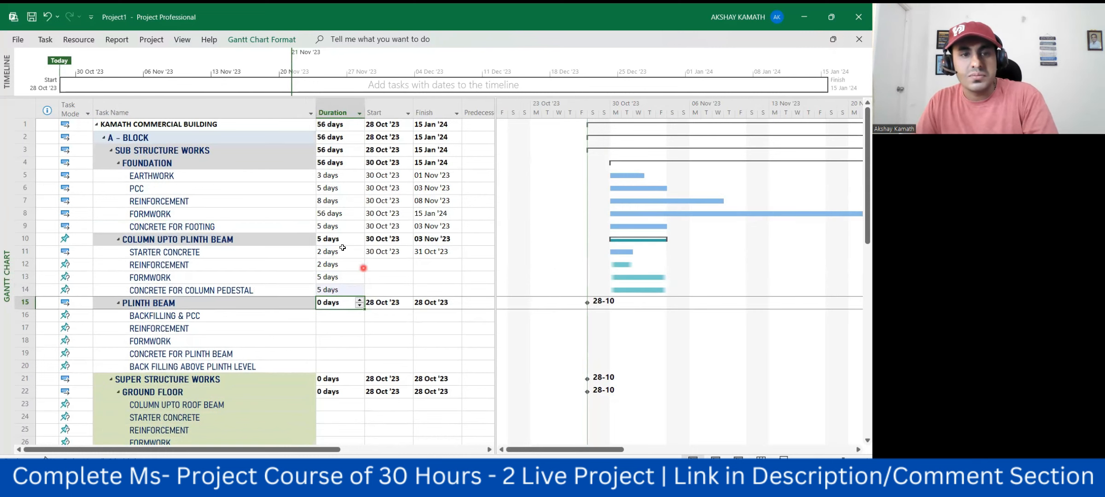
click(341, 240)
click(406, 318)
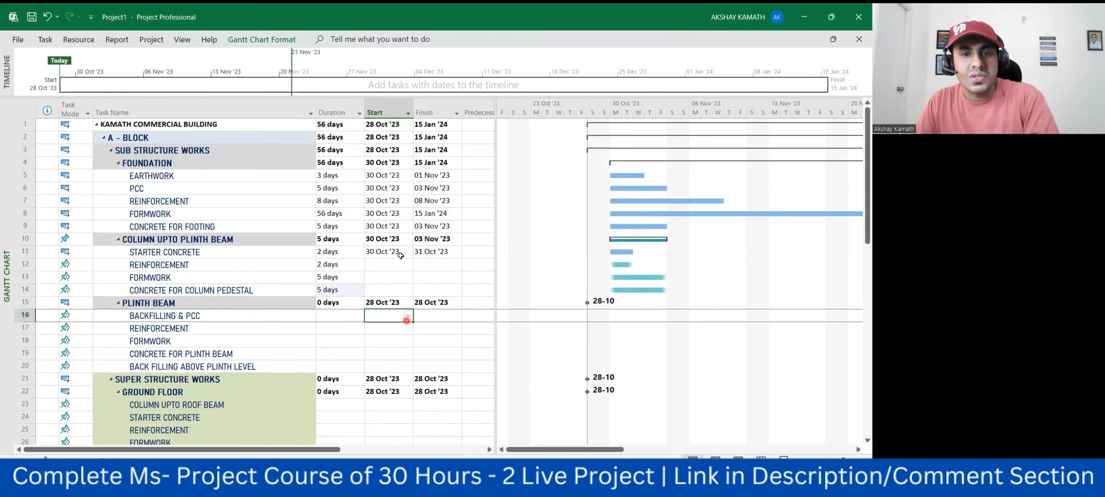
click(389, 266)
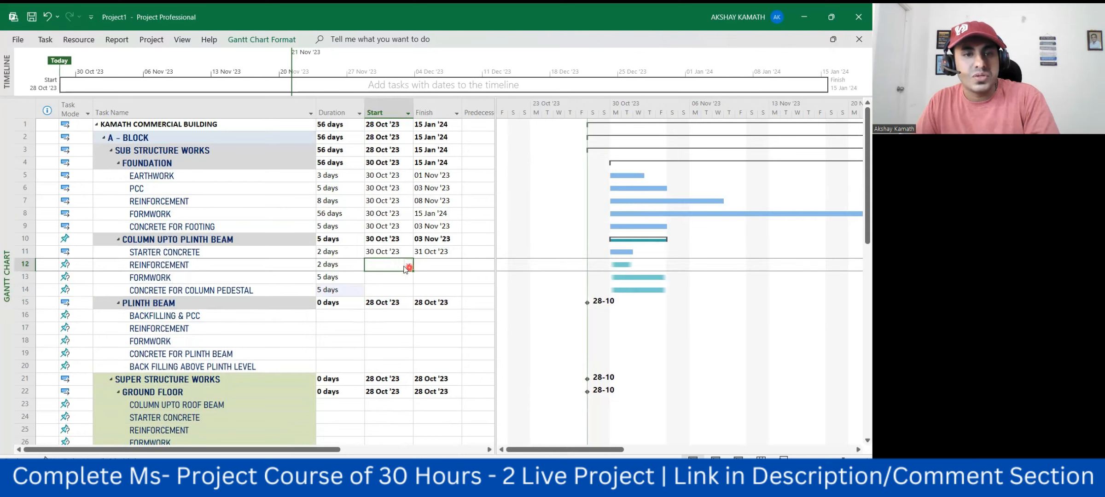
click(386, 312)
click(385, 364)
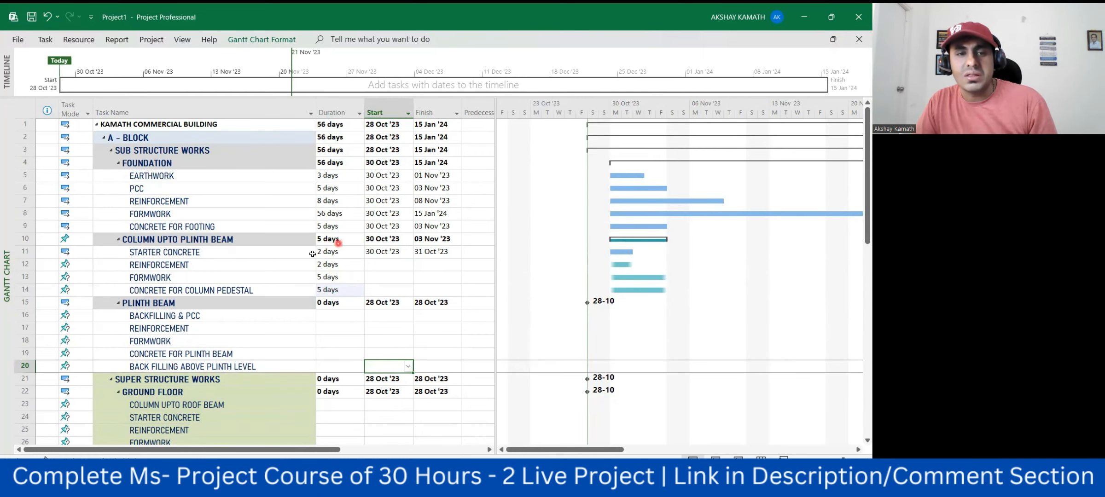
Under PLINTH BEAM, set the durations of BACKFILLING & PCC to 5 days, REINFORCEMENT to 10 days and FORMWORK to 52 days.
scroll(191, 276, down, 1)
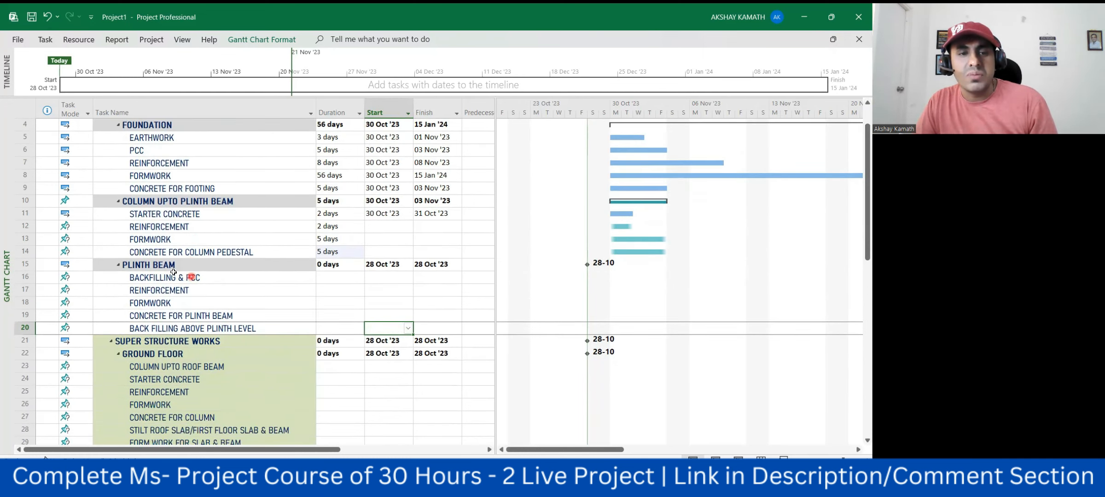
click(329, 281)
click(358, 276)
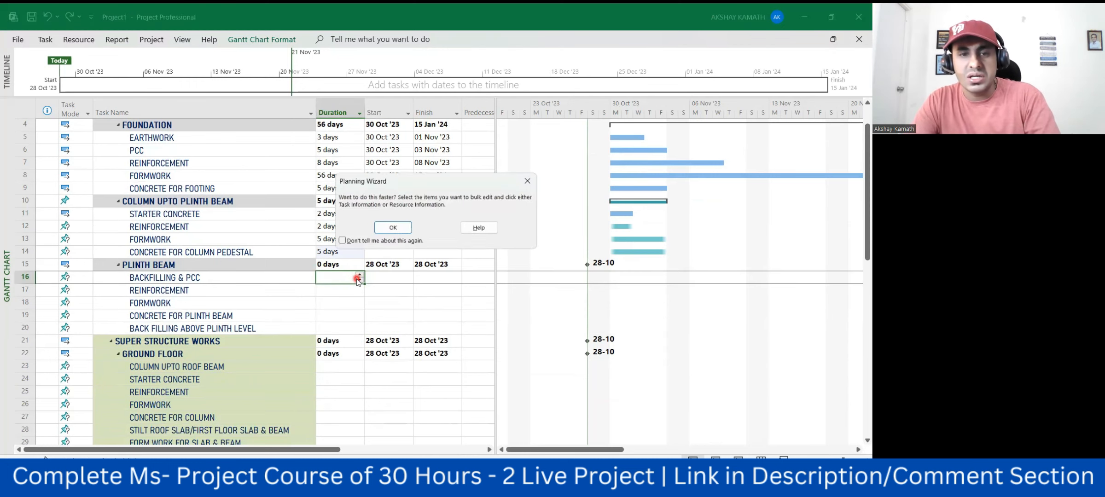
click(390, 228)
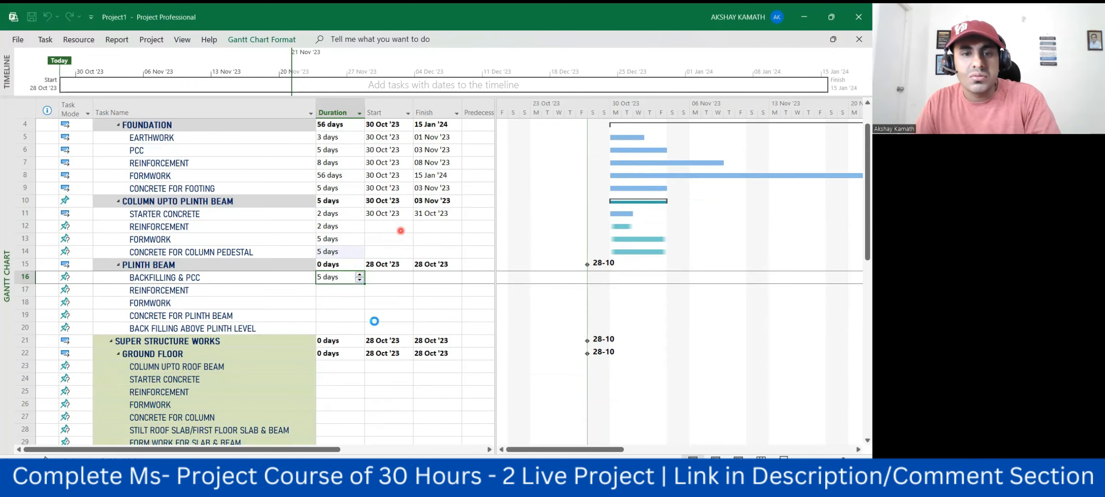
text(10)
key(Return)
text(52)
key(Return)
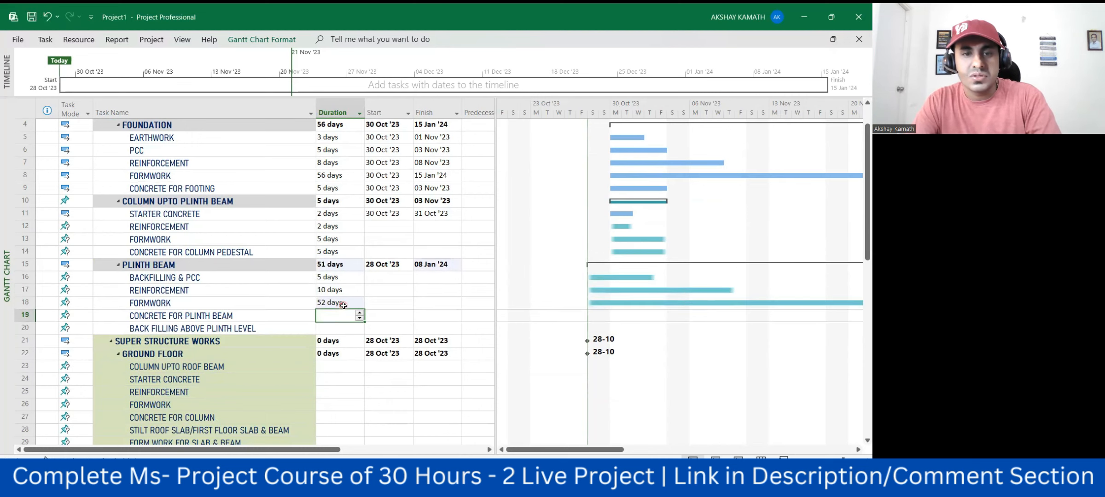
Set the durations of CONCRETE FOR PLINTH BEAM and BACK FILLING ABOVE PLINTH LEVEL to 56 days each.
text(56)
key(Return)
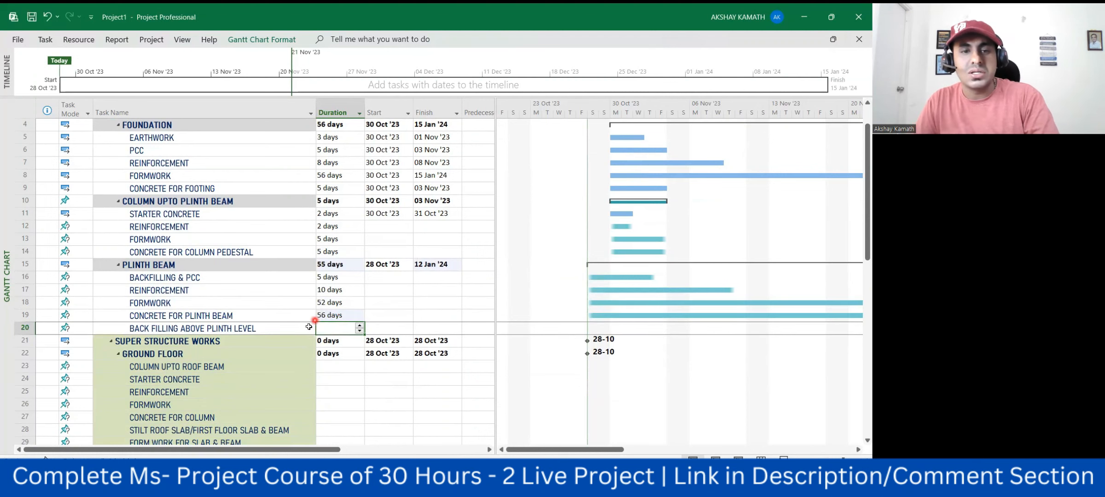
text(56)
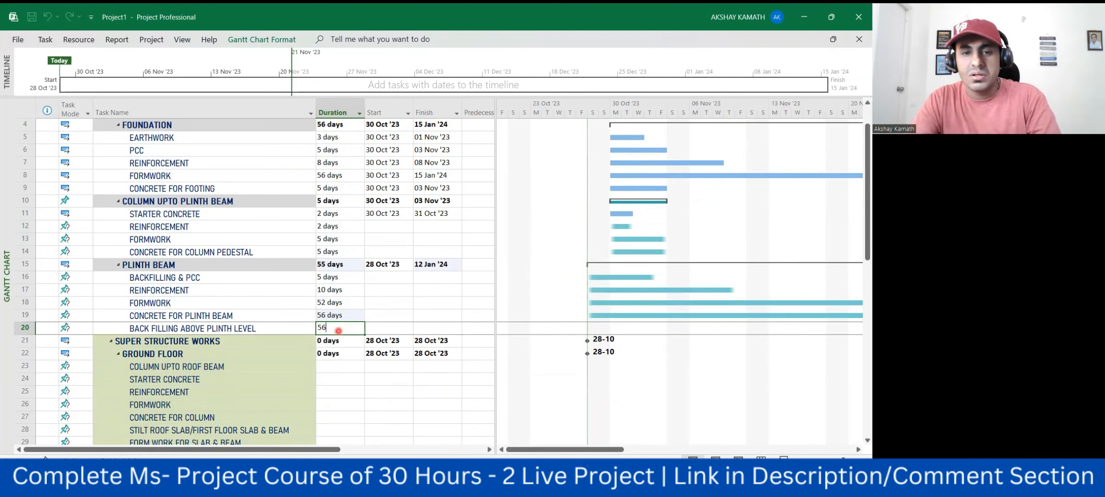
key(Return)
Review the durations entered for SUB STRUCTURE WORKS and the floor activities listed under SUPER STRUCTURE WORKS.
click(369, 395)
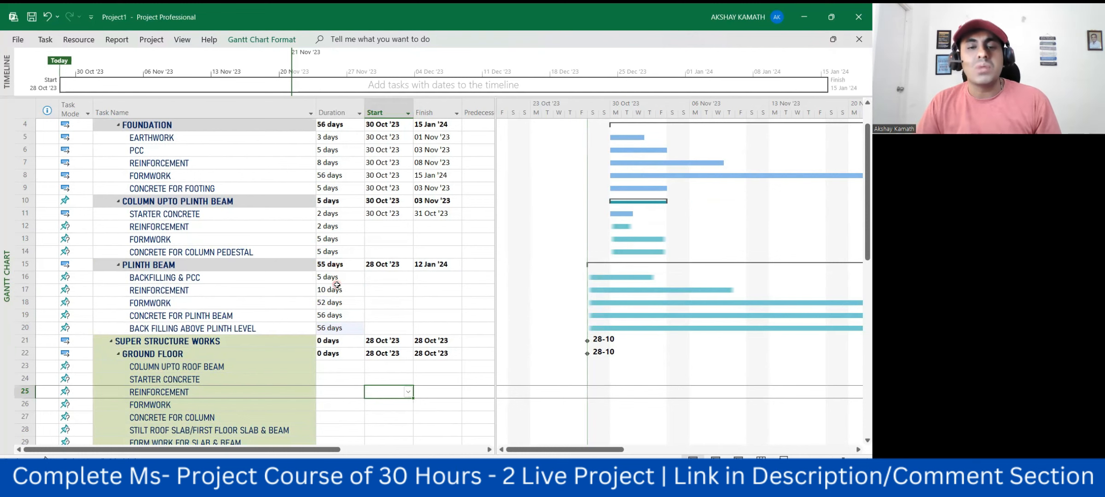
scroll(337, 285, down, 5)
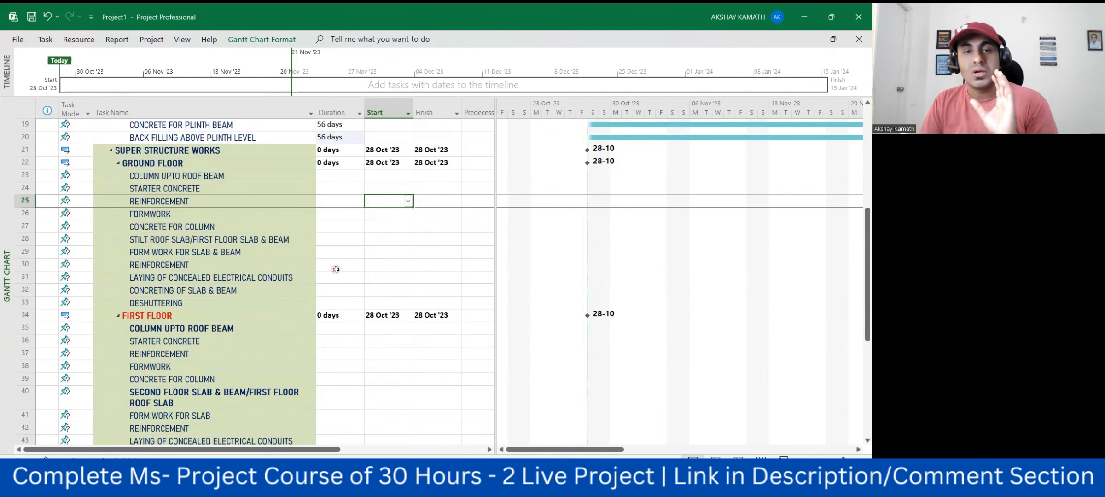
scroll(335, 277, up, 3)
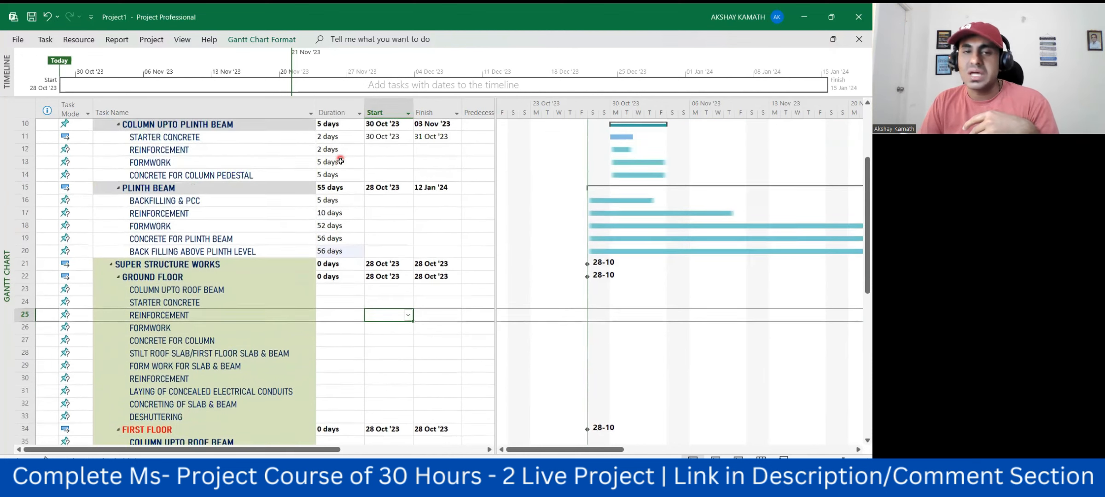
scroll(350, 288, down, 3)
scroll(351, 290, down, 1)
scroll(351, 292, up, 5)
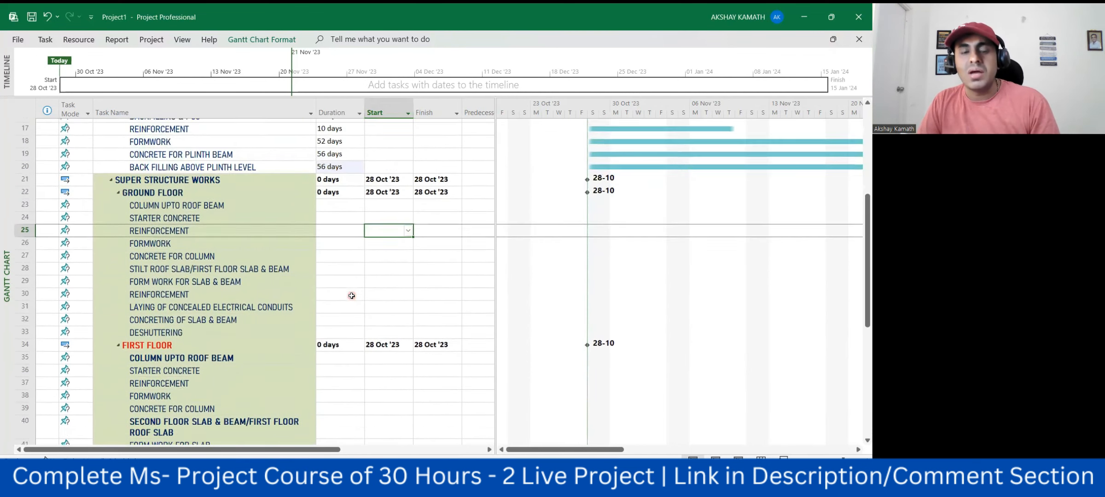
scroll(351, 296, up, 2)
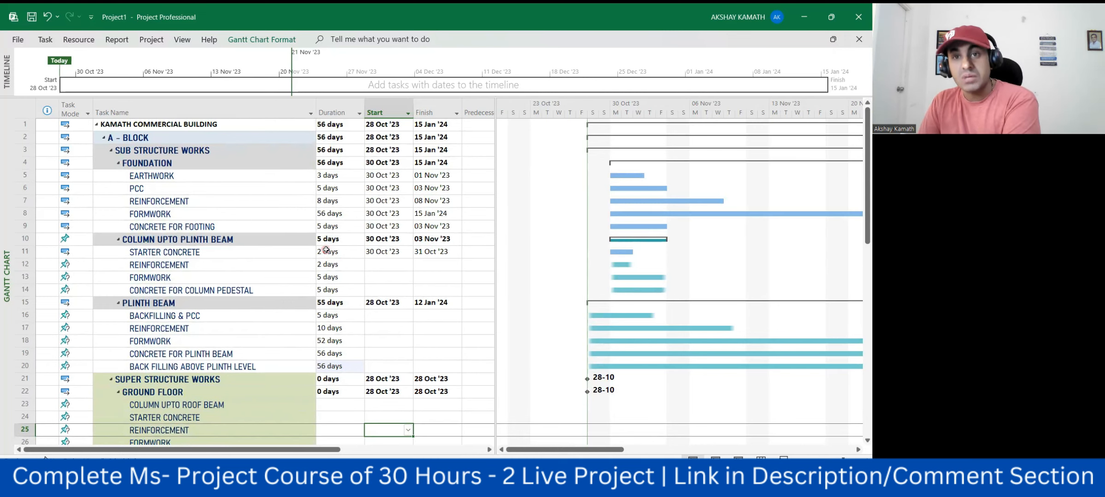
Look through the GROUND FLOOR, FIRST FLOOR and SECOND FLOOR activities under SUPER STRUCTURE WORKS for their task structure and missing durations.
scroll(326, 249, down, 7)
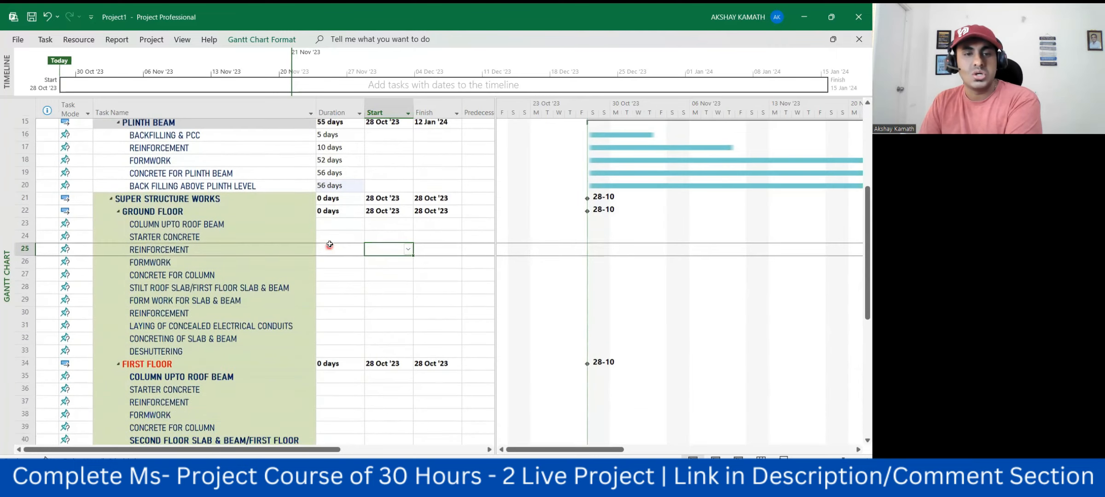
scroll(330, 244, down, 7)
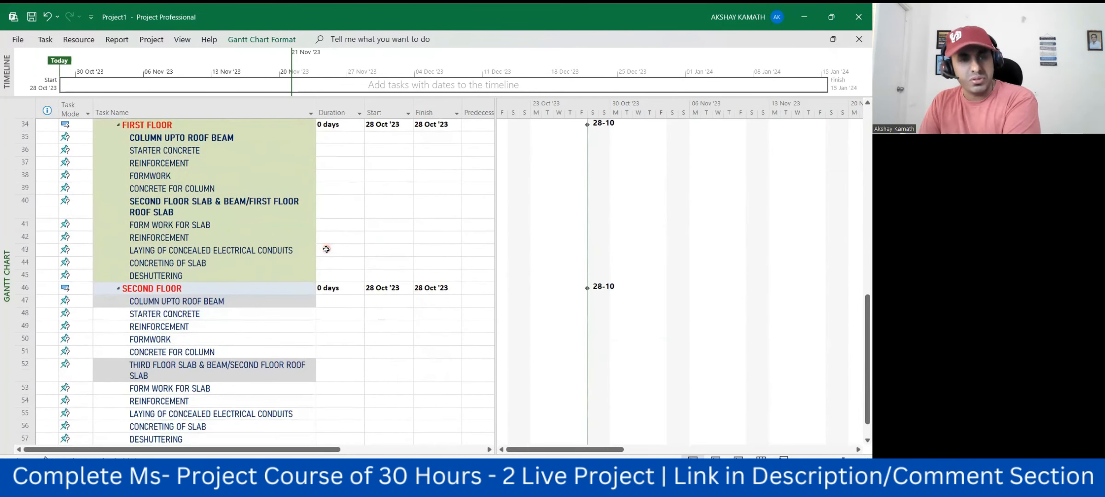
scroll(326, 249, up, 8)
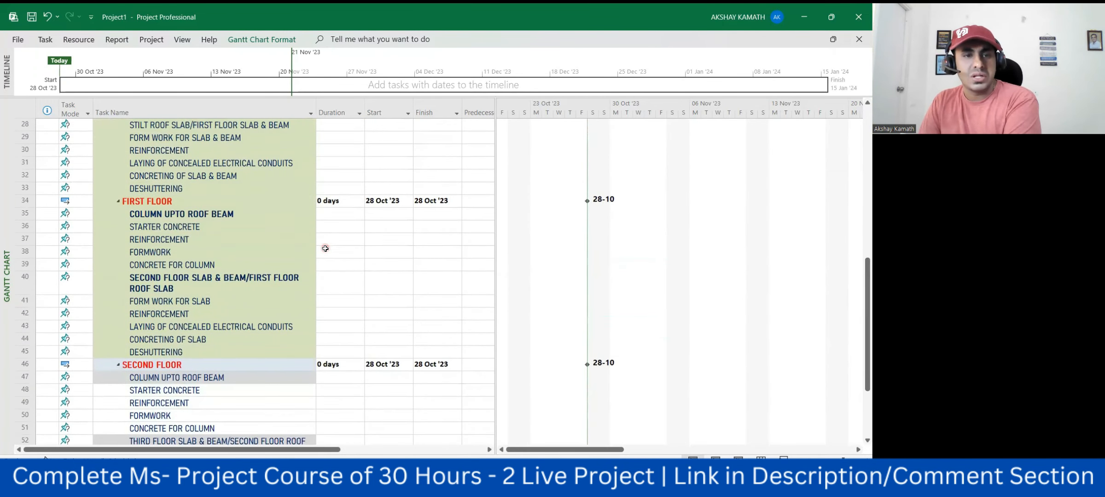
scroll(325, 248, up, 3)
scroll(322, 249, down, 5)
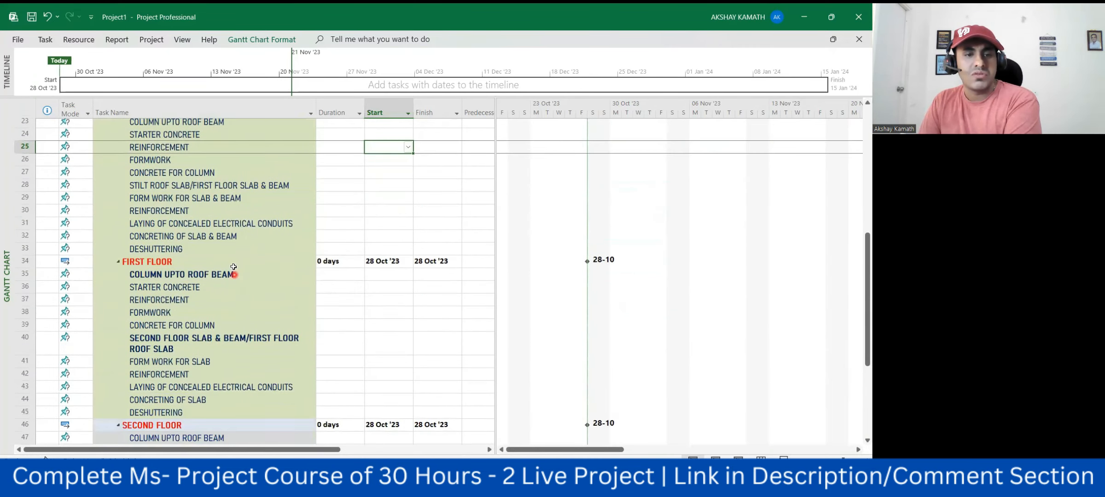
scroll(221, 355, down, 5)
scroll(272, 359, up, 8)
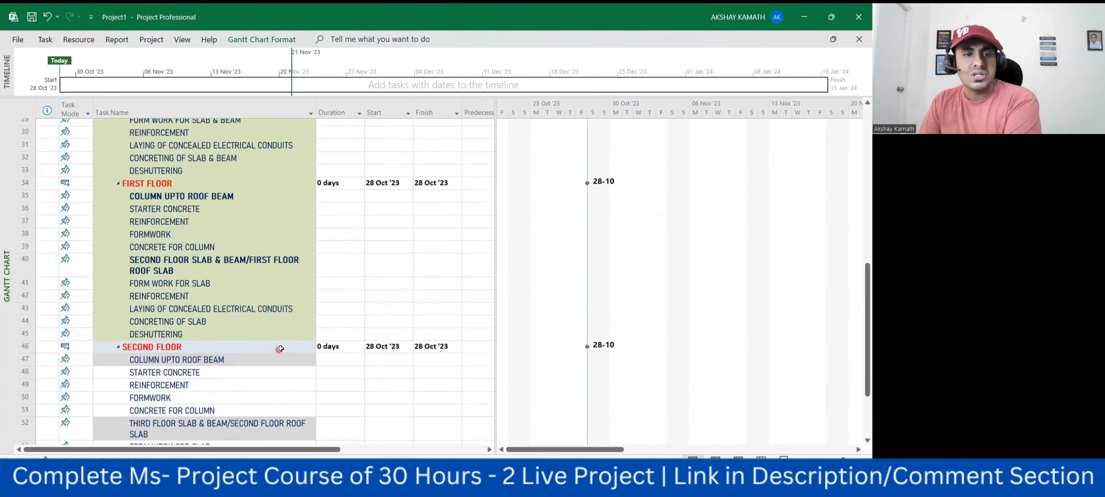
scroll(283, 346, up, 6)
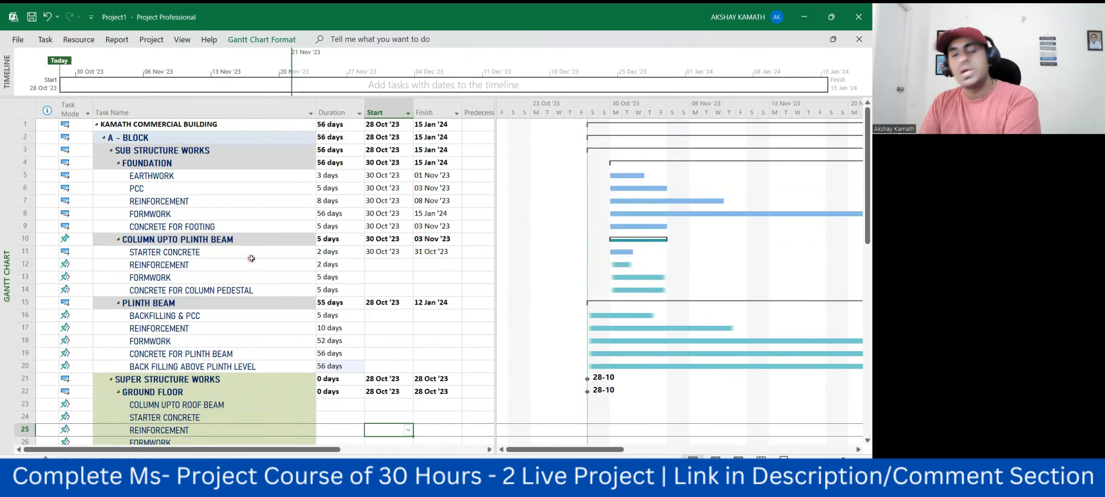
click(234, 63)
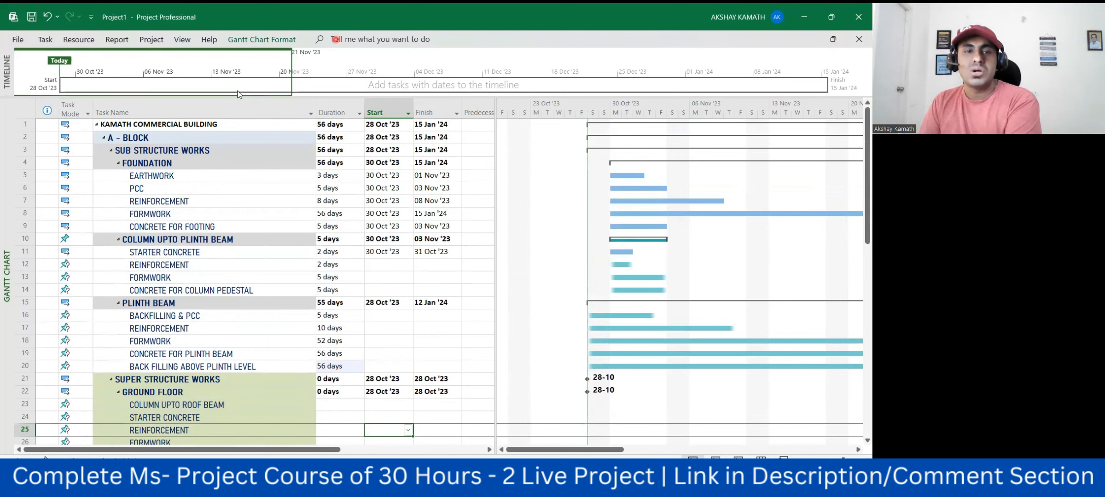
click(397, 266)
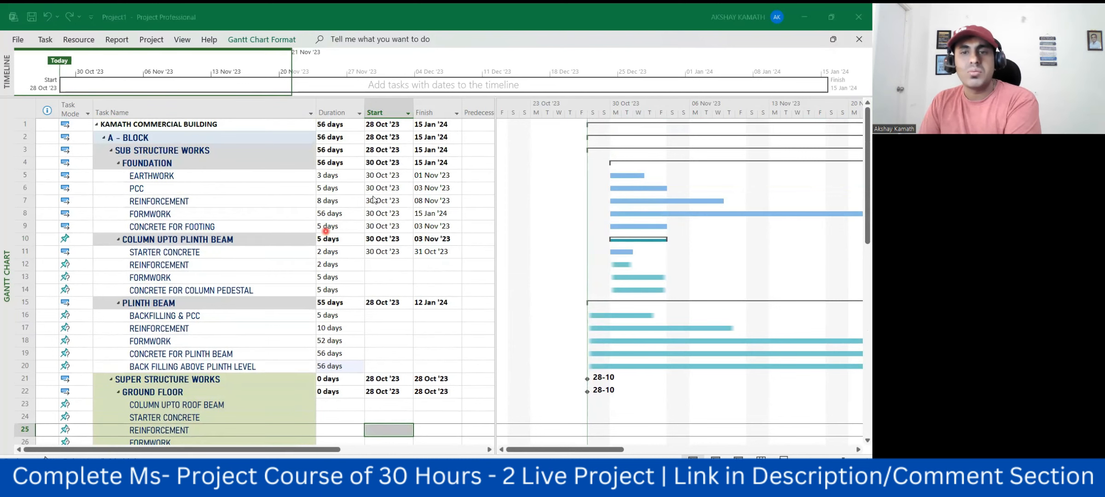
drag(578, 453, 587, 454)
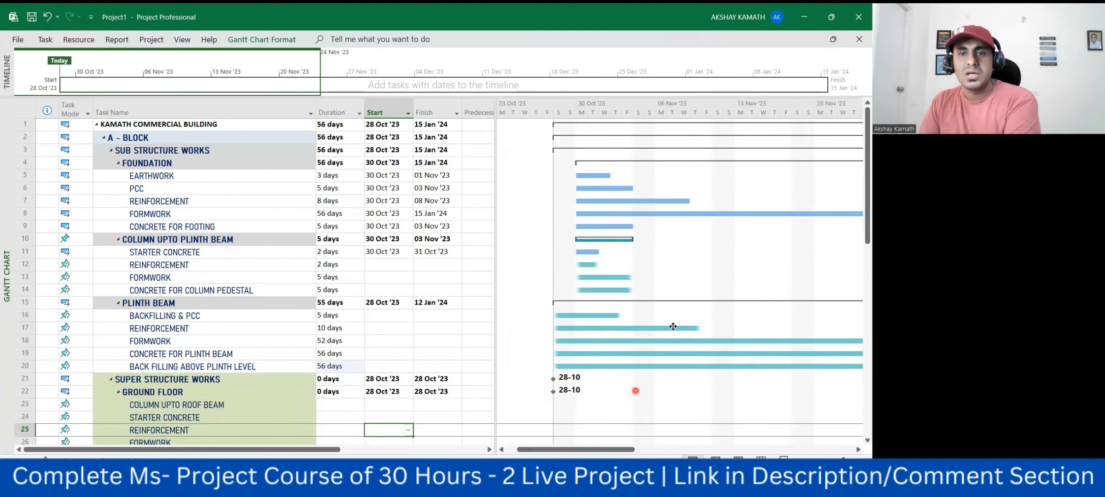